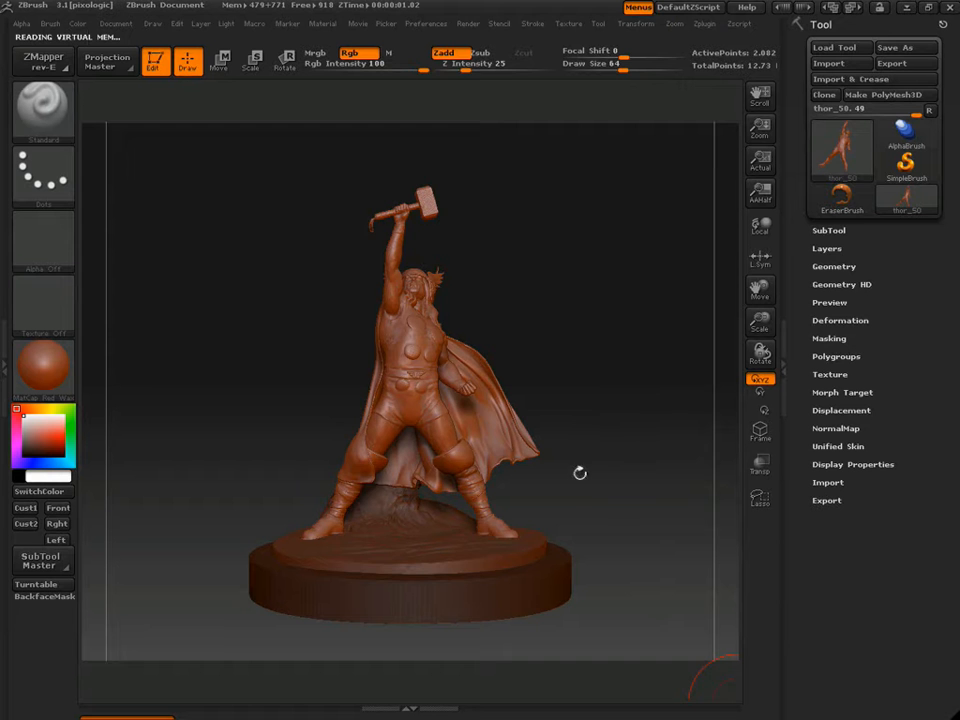
# Examine the whole Thor statue from the front, side and back.
pyautogui.moveTo(588, 484); pyautogui.dragTo(590, 487)
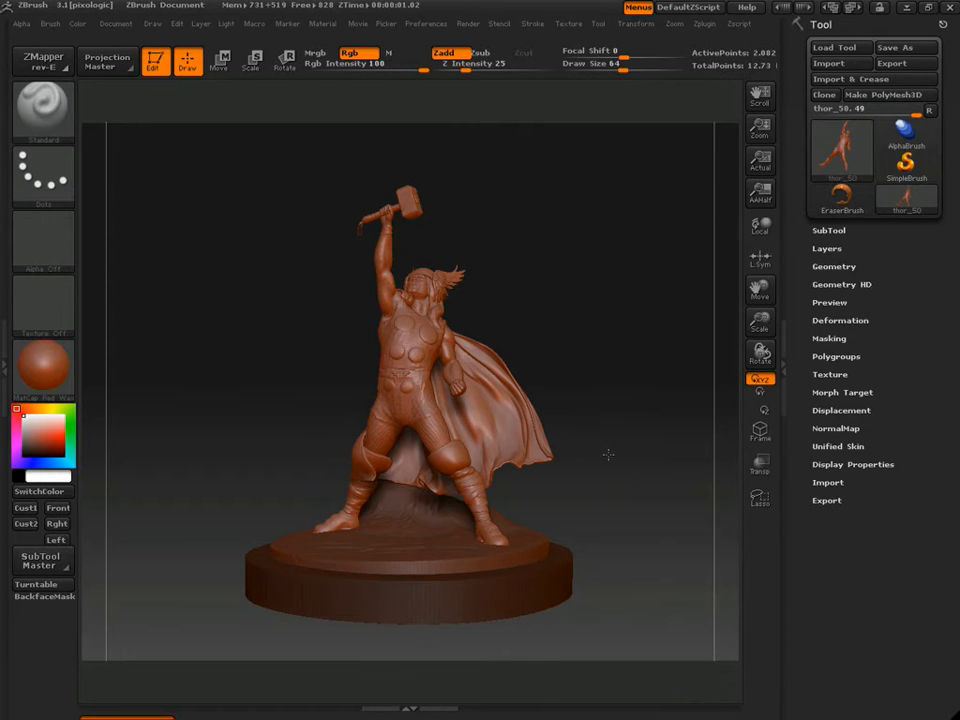
pyautogui.moveTo(632, 456); pyautogui.dragTo(453, 466)
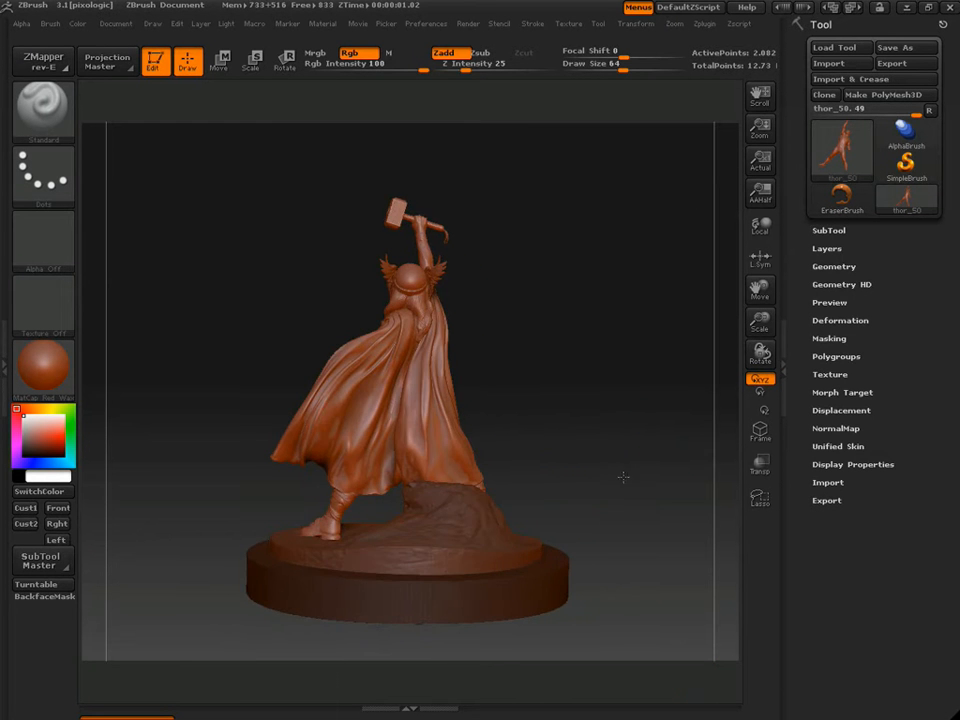
pyautogui.moveTo(623, 477); pyautogui.dragTo(370, 485)
pyautogui.moveTo(427, 341); pyautogui.dragTo(407, 298)
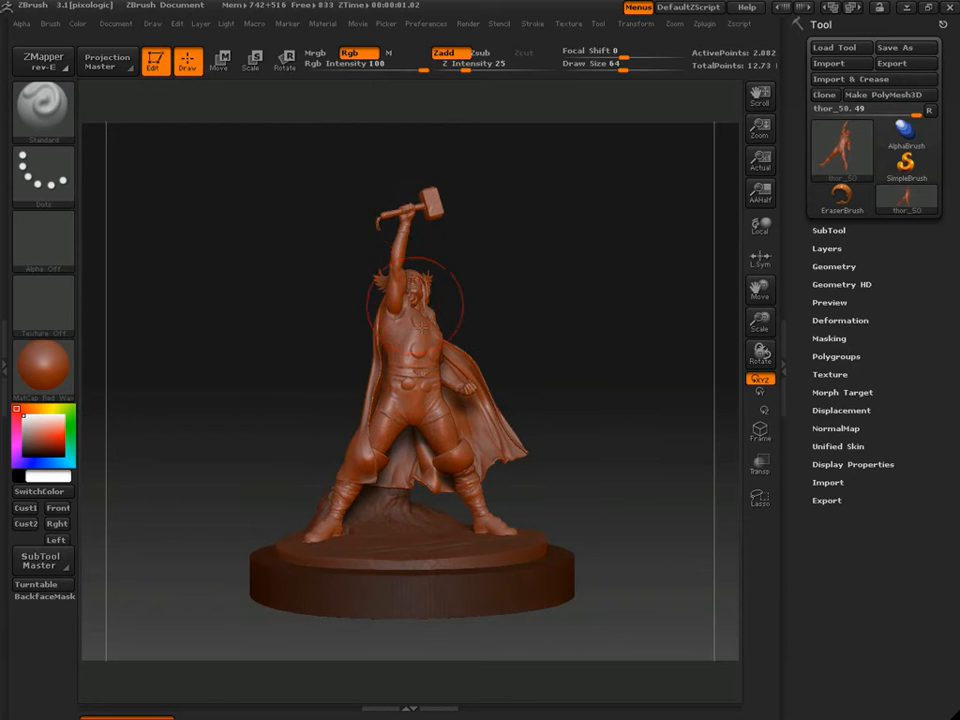
pyautogui.moveTo(559, 313); pyautogui.dragTo(564, 326)
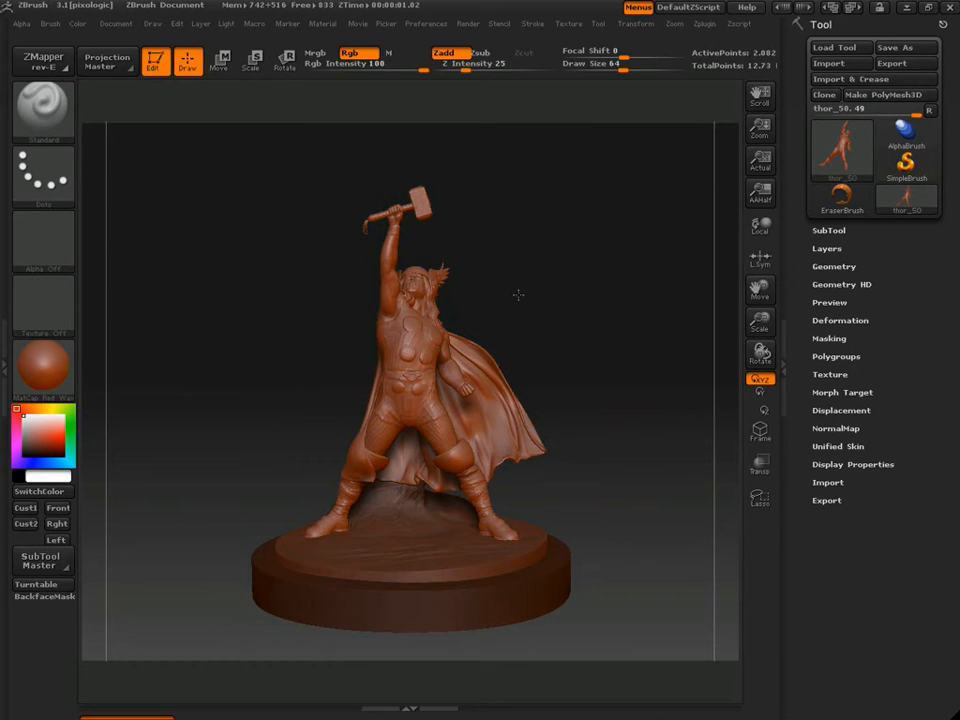
pyautogui.moveTo(518, 295); pyautogui.dragTo(570, 345)
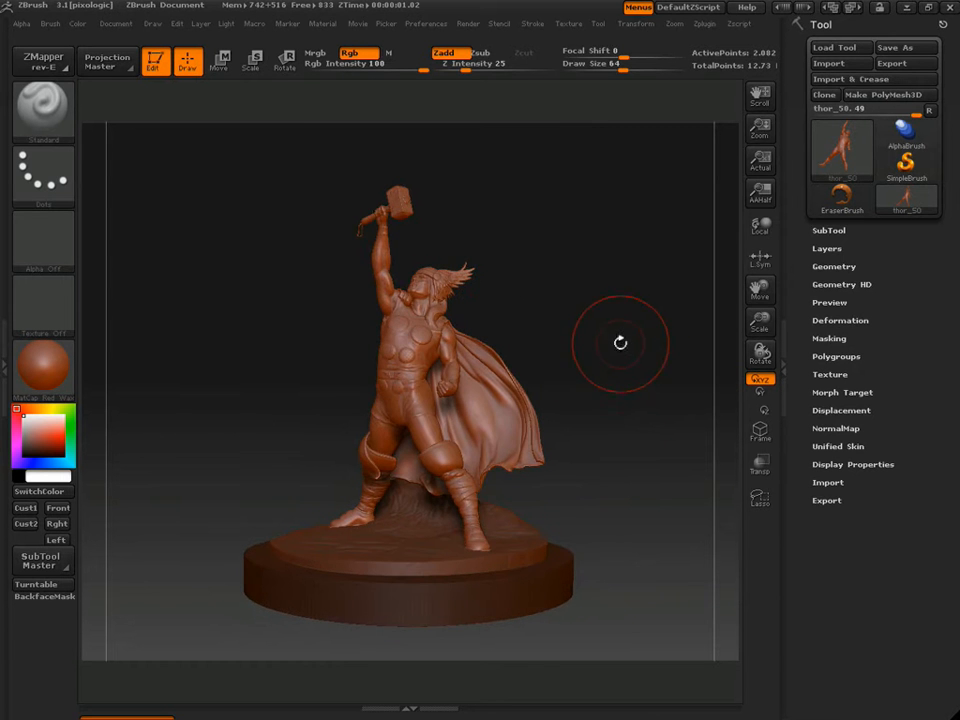
pyautogui.moveTo(657, 317); pyautogui.dragTo(694, 338)
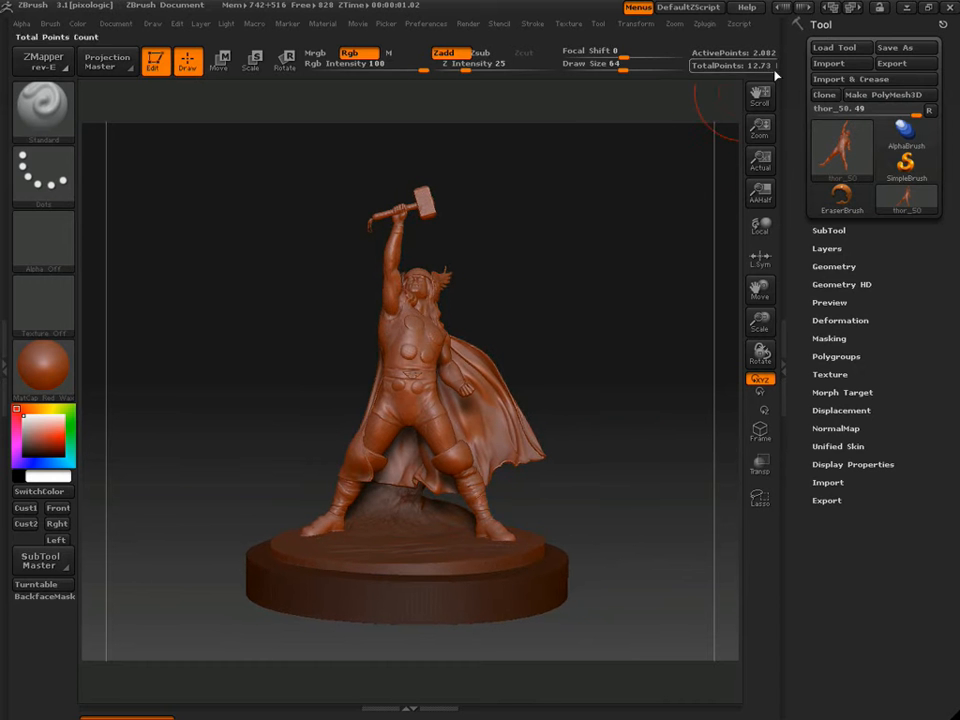
pyautogui.click(783, 368)
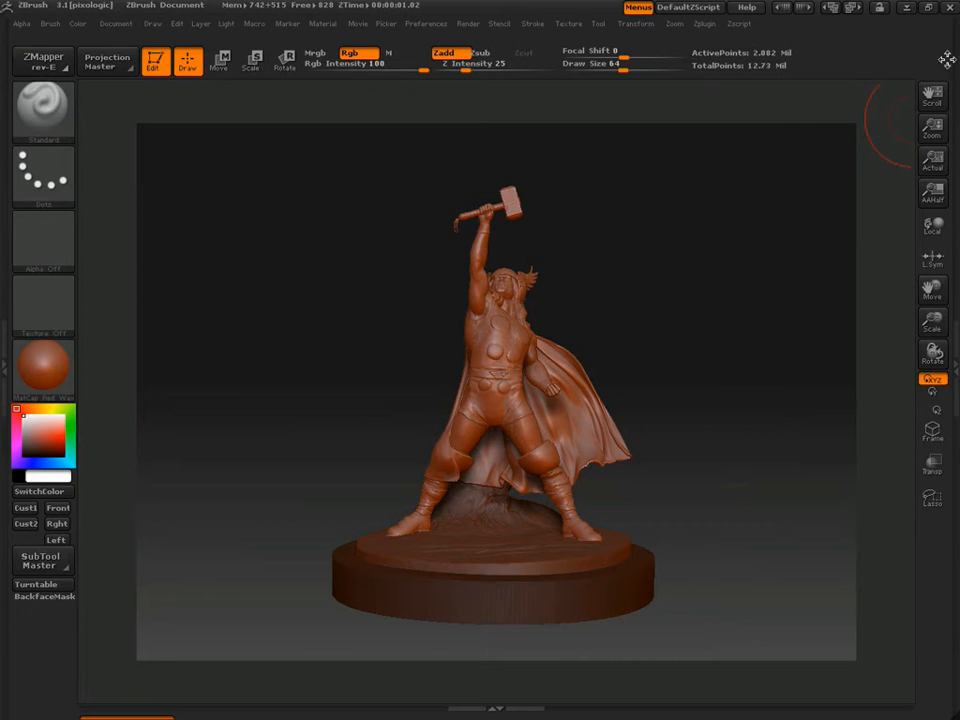
pyautogui.click(952, 100)
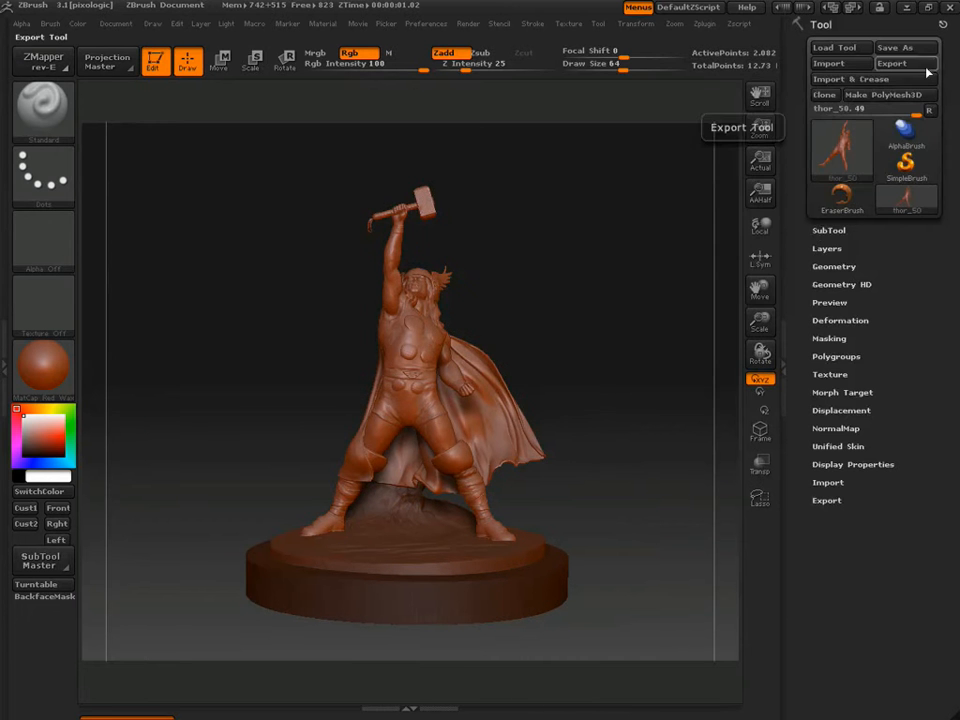
# Review the statue's list of subtools and compare it with the model viewed from several angles.
pyautogui.click(824, 230)
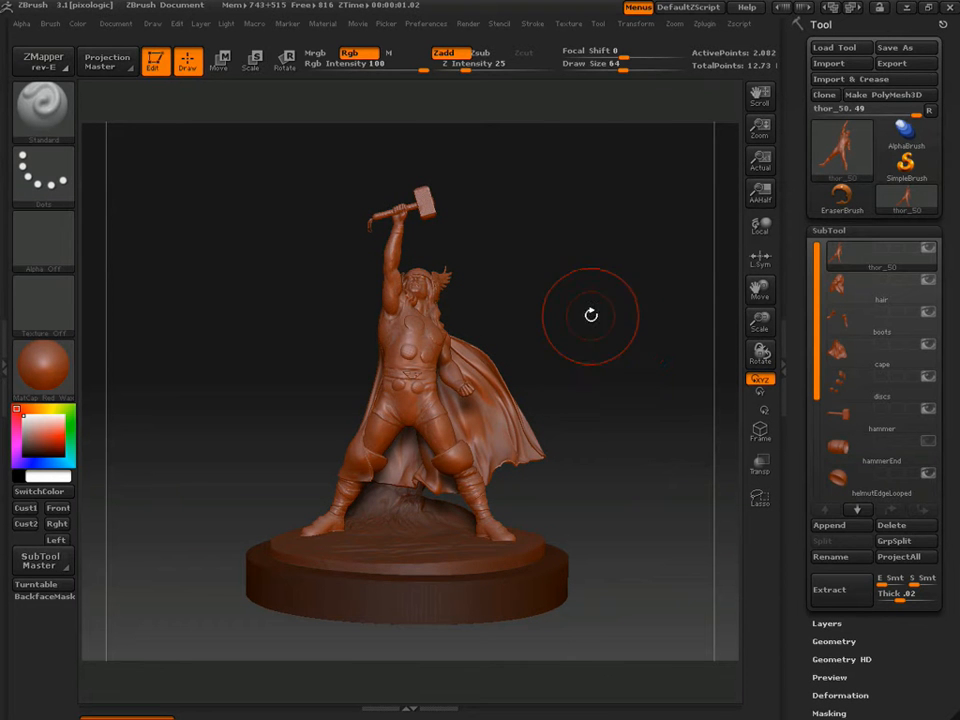
pyautogui.moveTo(602, 329)
pyautogui.mouseDown()
pyautogui.moveTo(635, 332)
pyautogui.moveTo(598, 317)
pyautogui.moveTo(657, 324)
pyautogui.moveTo(625, 337)
pyautogui.mouseUp()
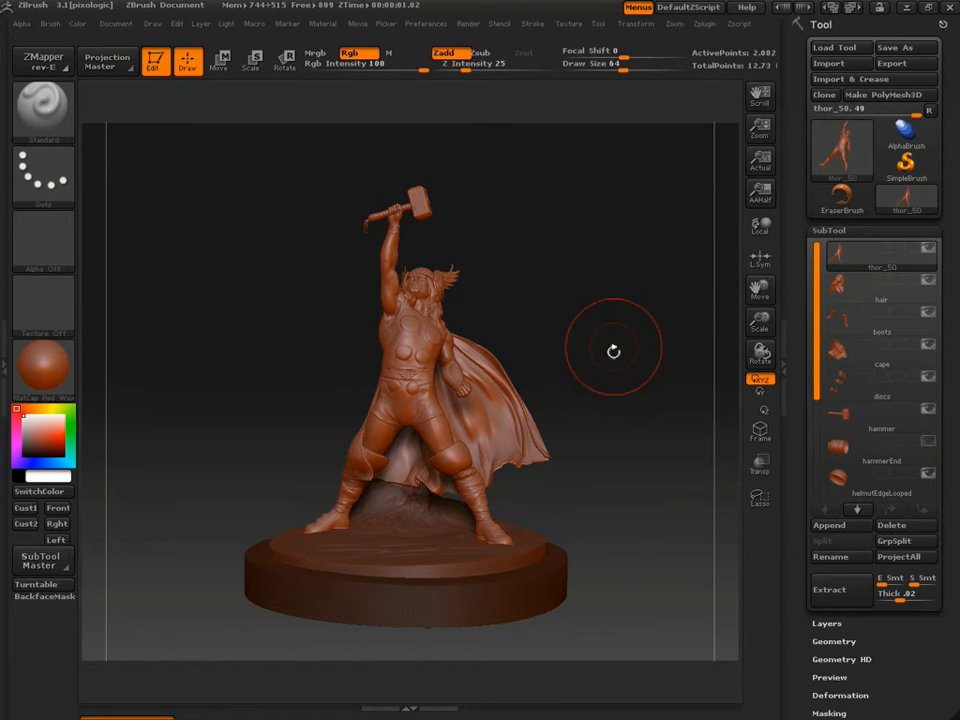
pyautogui.moveTo(613, 347); pyautogui.dragTo(612, 374)
pyautogui.moveTo(611, 319); pyautogui.dragTo(577, 172)
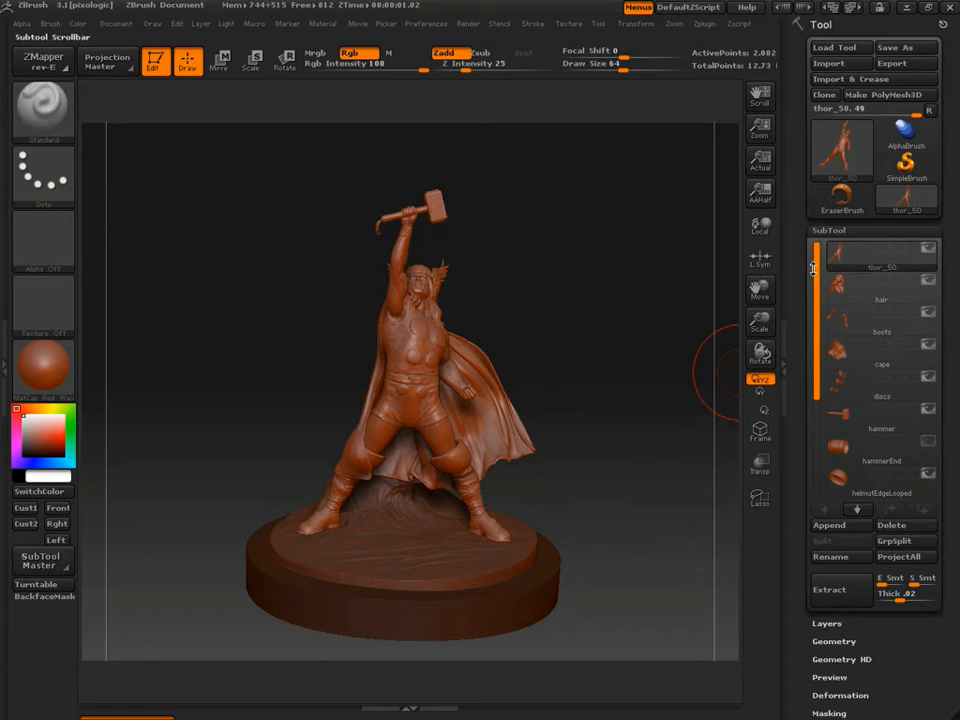
pyautogui.moveTo(798, 241); pyautogui.dragTo(789, 270)
pyautogui.moveTo(604, 405); pyautogui.dragTo(662, 432)
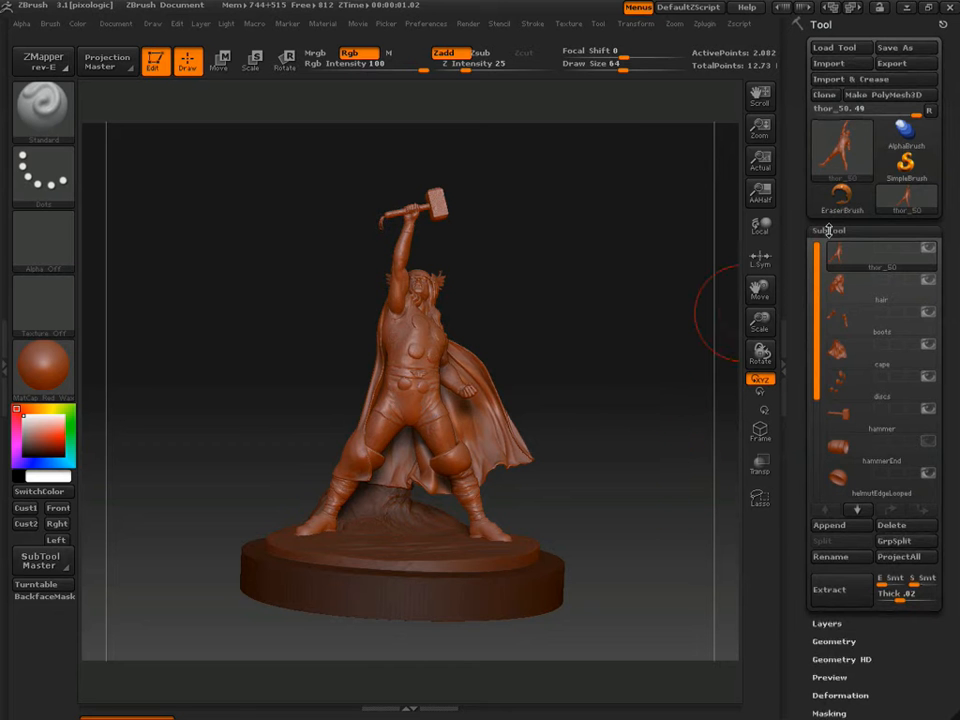
pyautogui.click(829, 230)
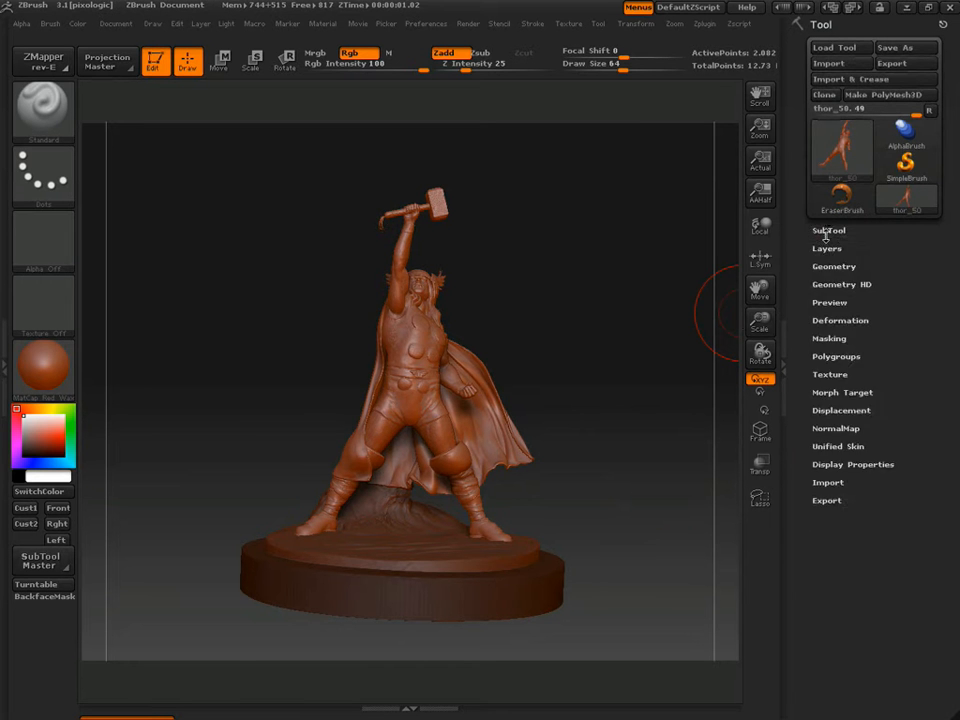
pyautogui.click(829, 230)
pyautogui.click(829, 230)
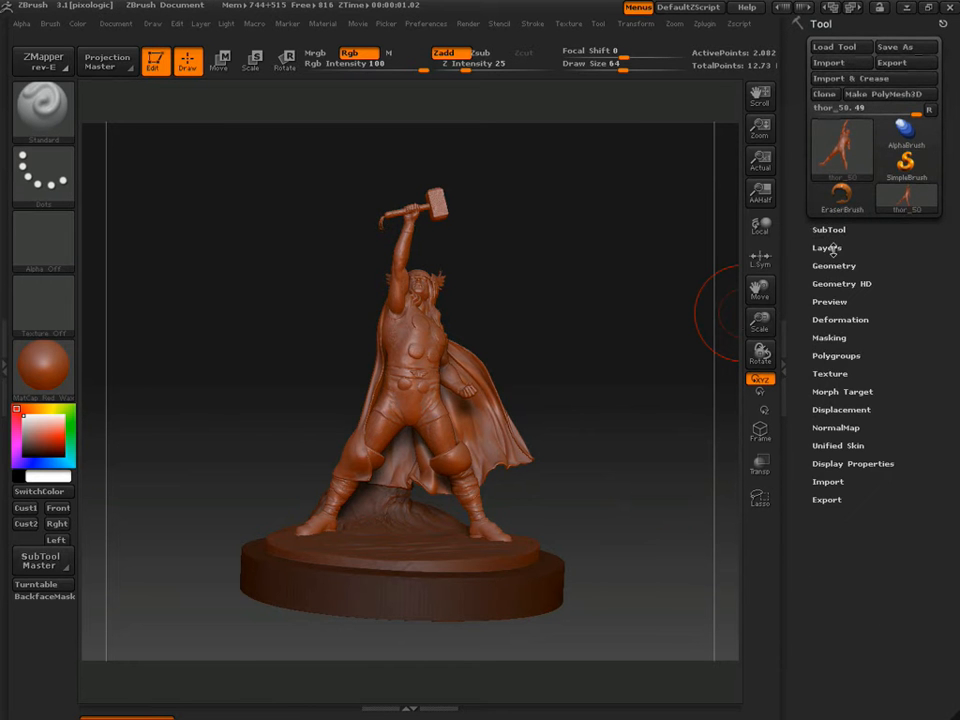
# Display the polyframe and examine the polygroups on the Thor body's waist, torso and raised arm.
pyautogui.click(842, 355)
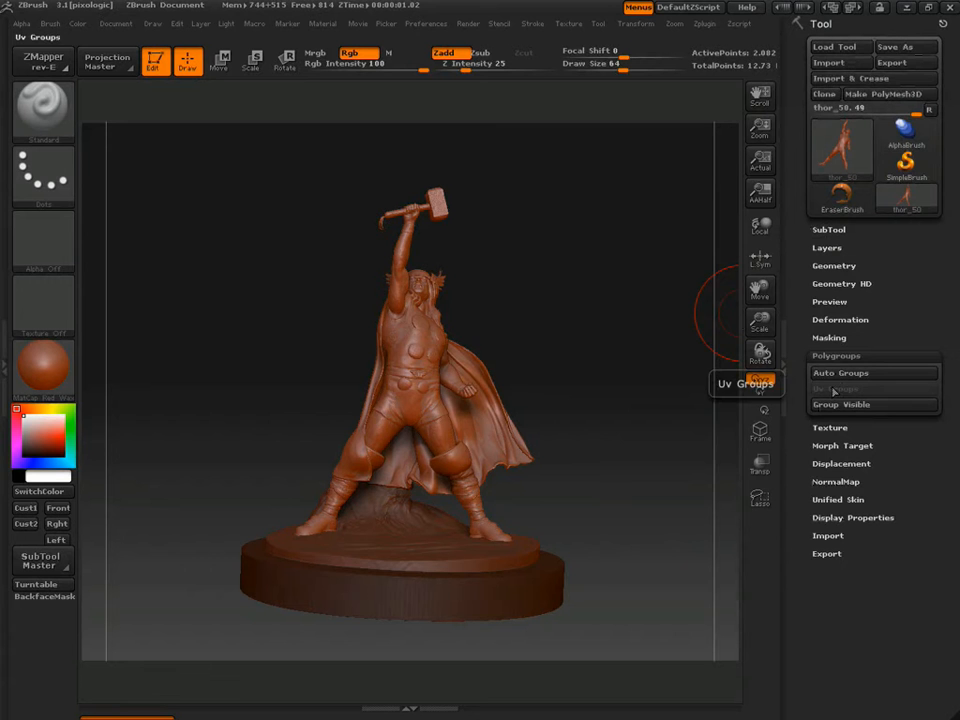
pyautogui.click(760, 432)
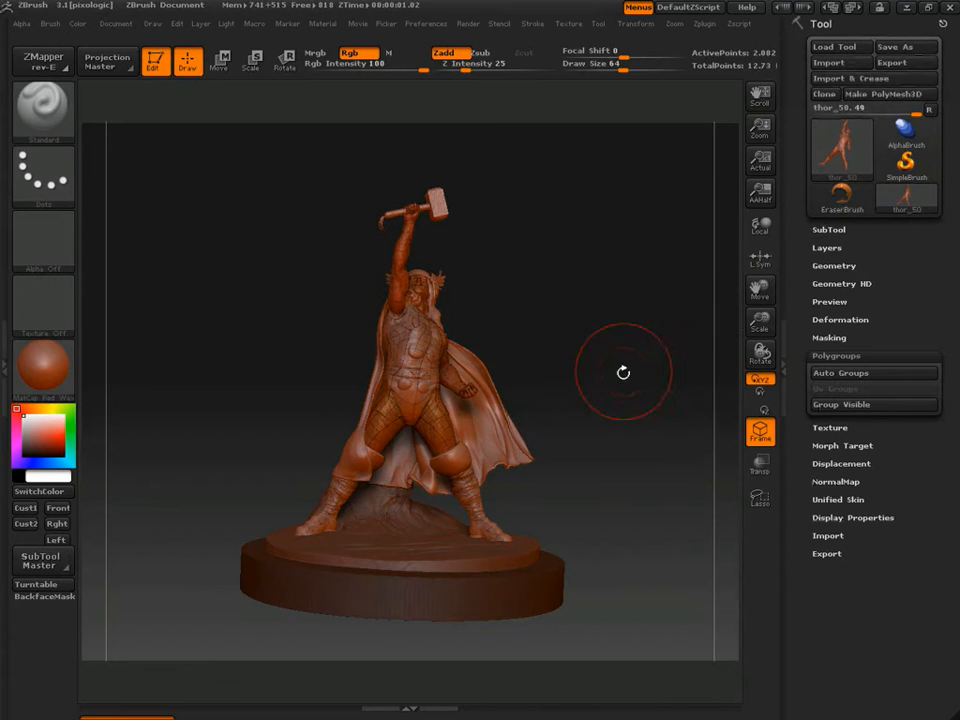
pyautogui.moveTo(649, 369); pyautogui.dragTo(590, 372)
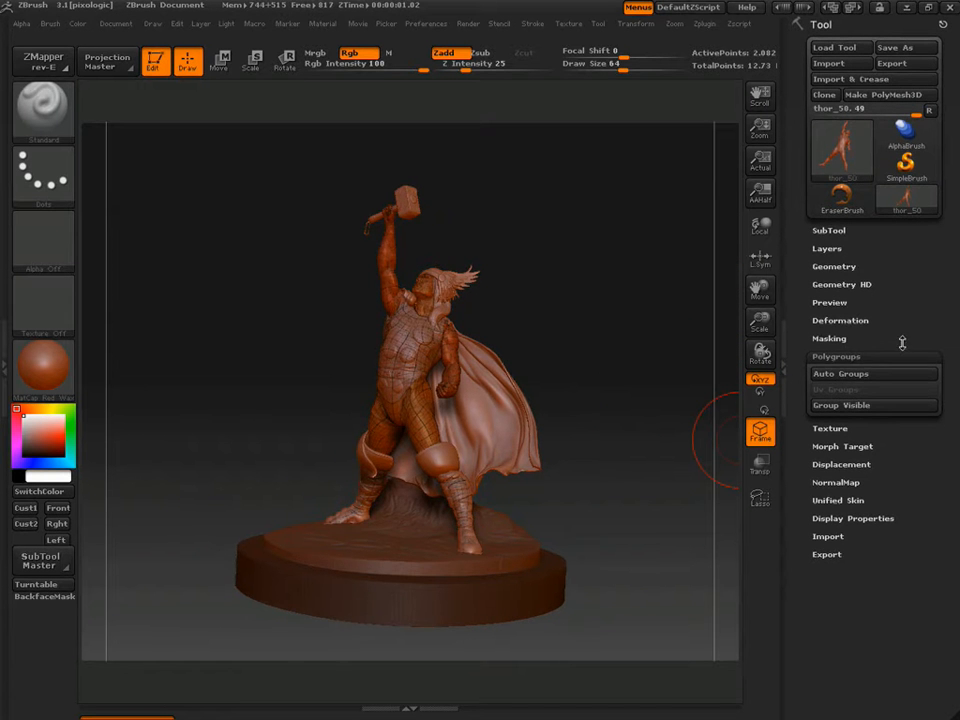
pyautogui.moveTo(622, 421)
pyautogui.mouseDown()
pyautogui.moveTo(639, 420)
pyautogui.moveTo(648, 342)
pyautogui.moveTo(680, 392)
pyautogui.moveTo(615, 380)
pyautogui.moveTo(659, 382)
pyautogui.moveTo(579, 272)
pyautogui.moveTo(561, 324)
pyautogui.moveTo(626, 285)
pyautogui.moveTo(709, 446)
pyautogui.moveTo(718, 484)
pyautogui.mouseUp()
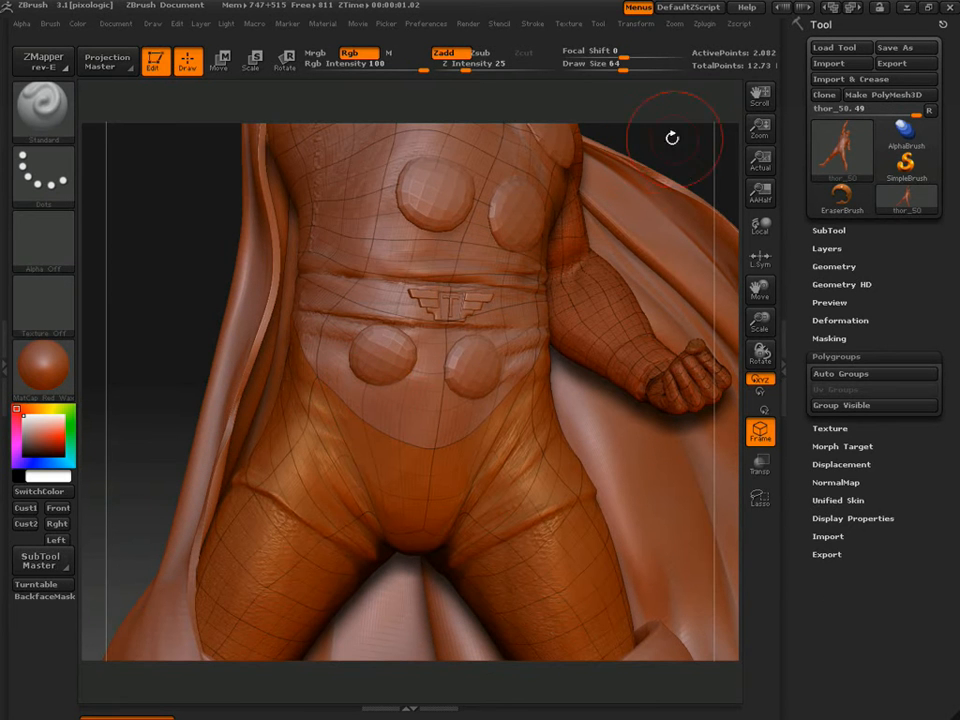
pyautogui.keyDown('alt'); pyautogui.moveTo(679, 331); pyautogui.dragTo(621, 540); pyautogui.keyUp('alt')
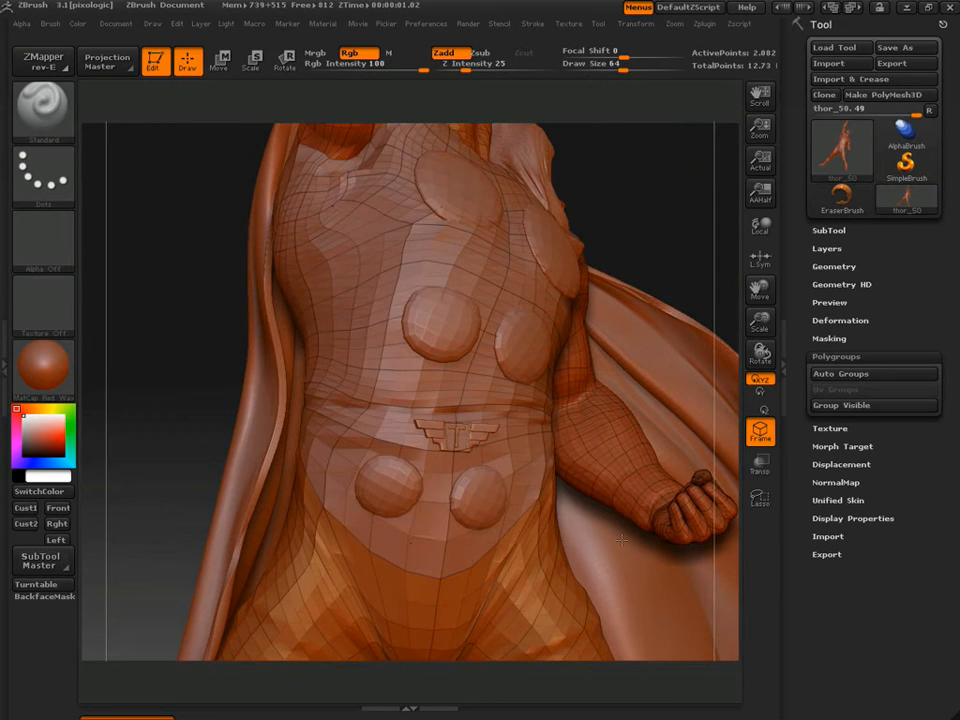
pyautogui.keyDown('alt'); pyautogui.moveTo(352, 124); pyautogui.dragTo(327, 326); pyautogui.keyUp('alt')
pyautogui.moveTo(321, 258); pyautogui.dragTo(328, 306)
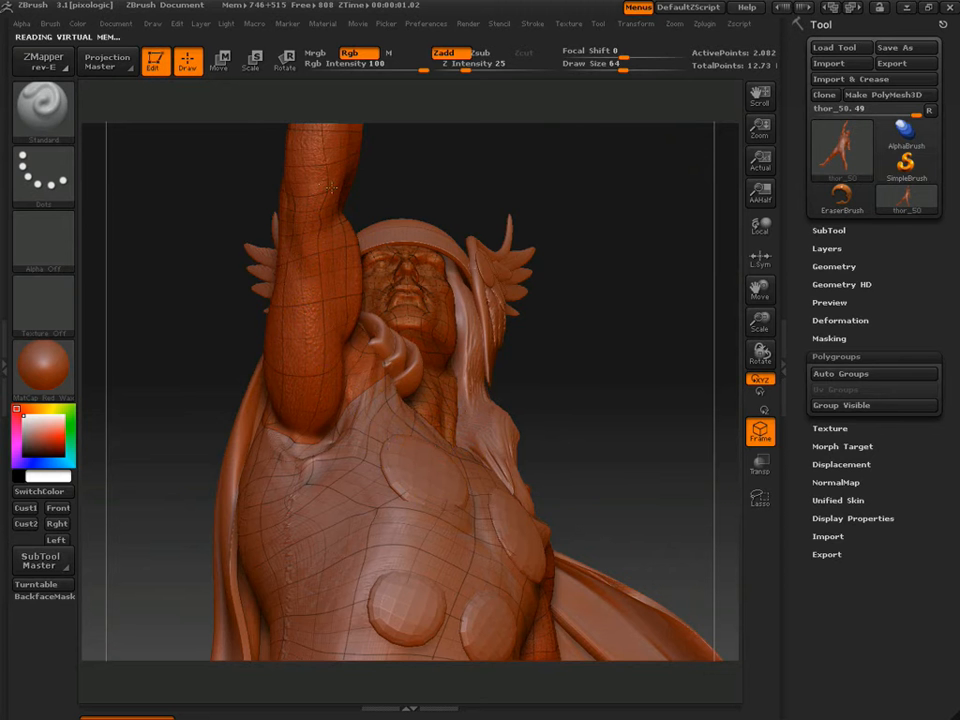
# Isolate the arm polygroups on the Thor body, restore its hidden parts and fit the whole statue in view.
pyautogui.moveTo(430, 218); pyautogui.dragTo(638, 357)
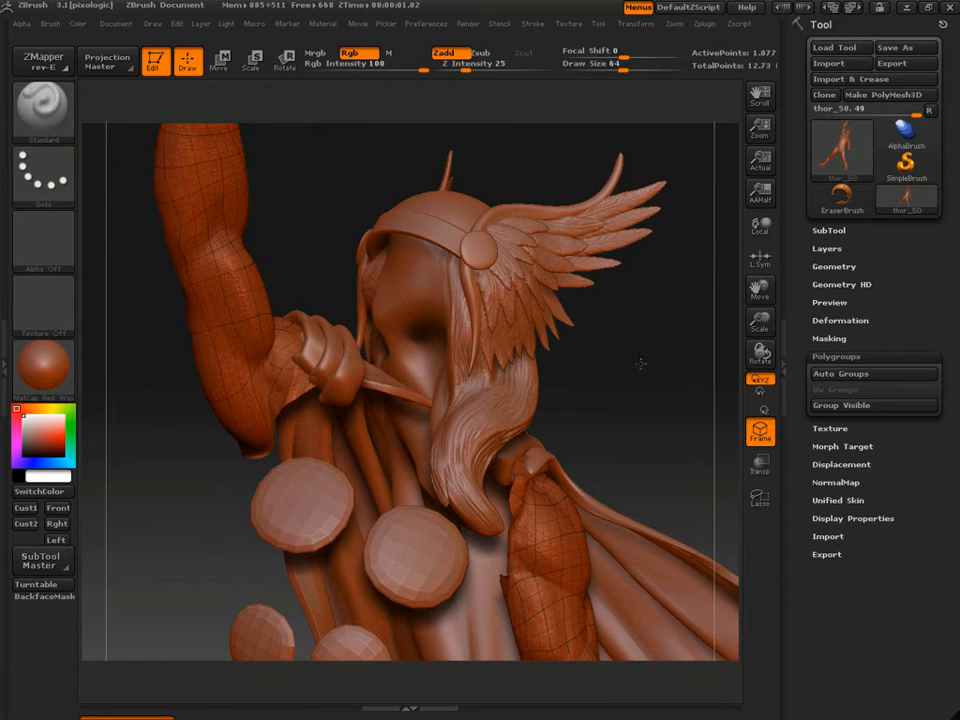
pyautogui.keyDown('ctrl'); pyautogui.keyDown('shift'); pyautogui.click(641, 363); pyautogui.keyUp('shift'); pyautogui.keyUp('ctrl')
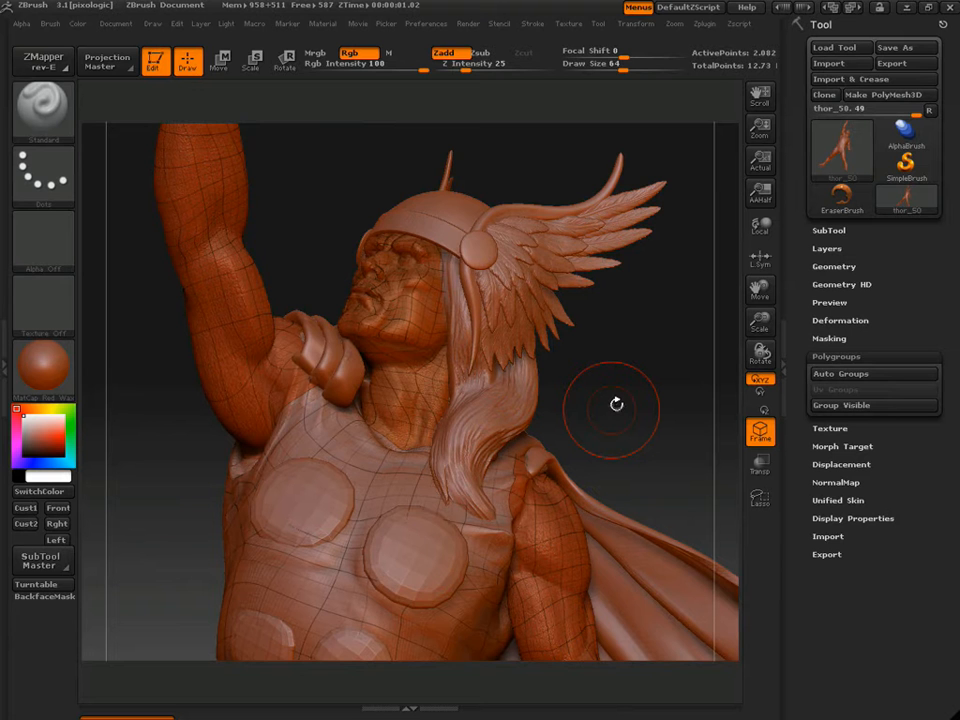
pyautogui.press('f')
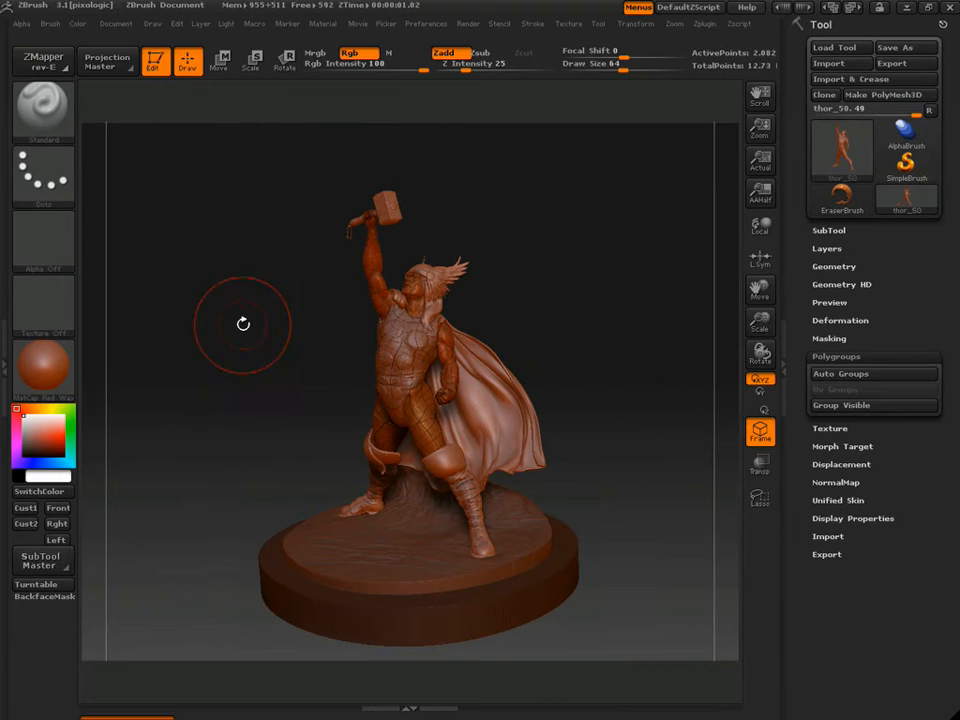
# Lower the Thor body by one subdivision level, keeping the polyframe displayed for a close look at the mesh.
pyautogui.hotkey('shift', 'f')
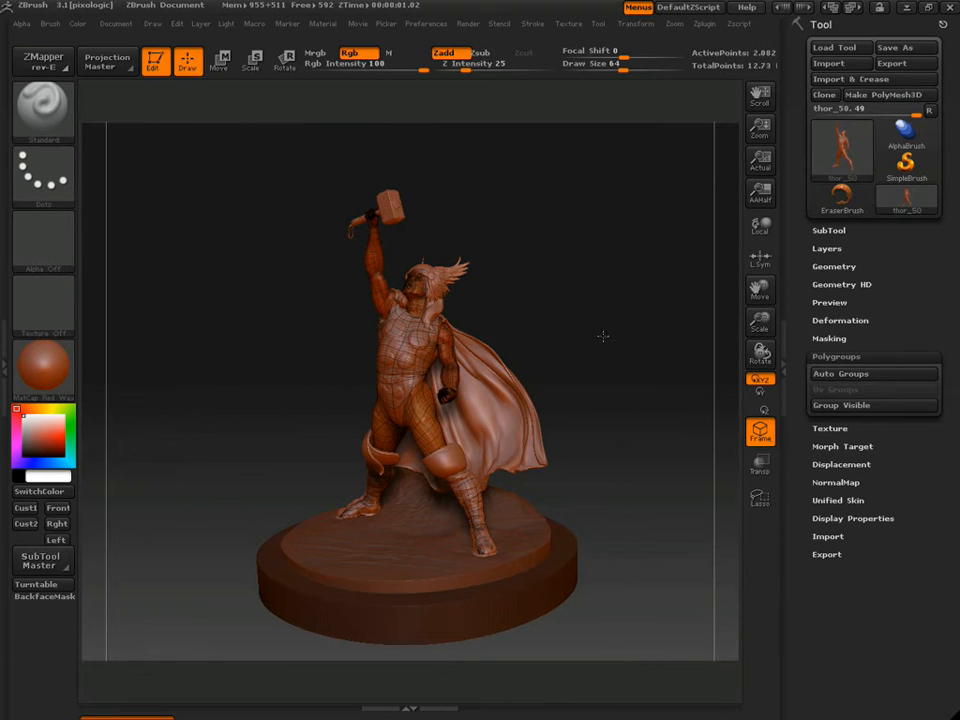
pyautogui.hotkey('shift', 'd')
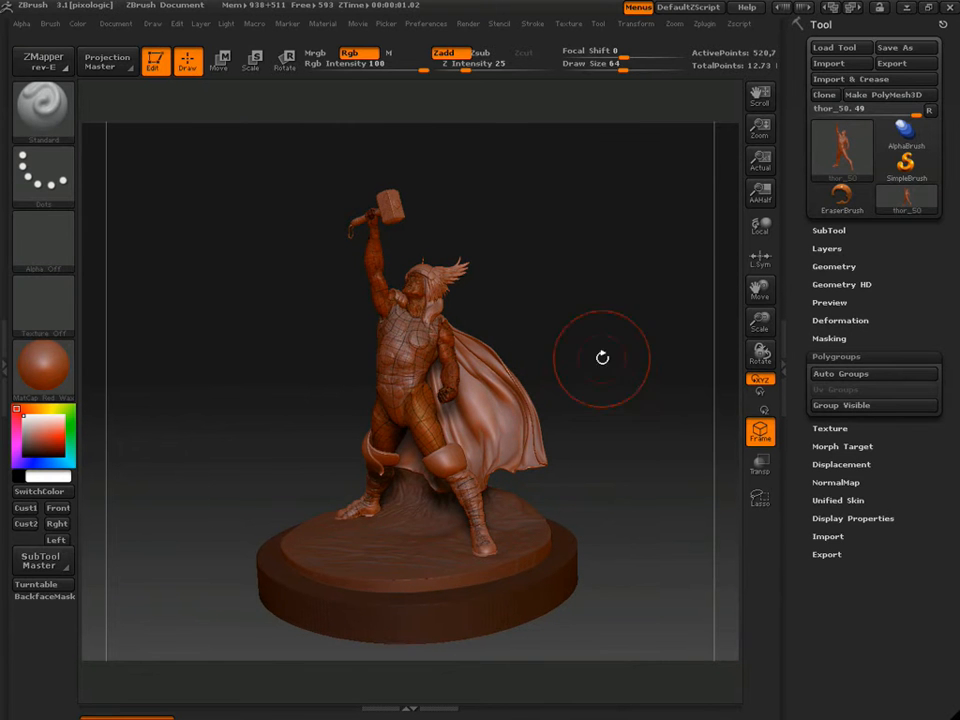
pyautogui.keyDown('alt'); pyautogui.moveTo(626, 405); pyautogui.dragTo(624, 482); pyautogui.keyUp('alt')
pyautogui.moveTo(570, 352); pyautogui.dragTo(576, 354)
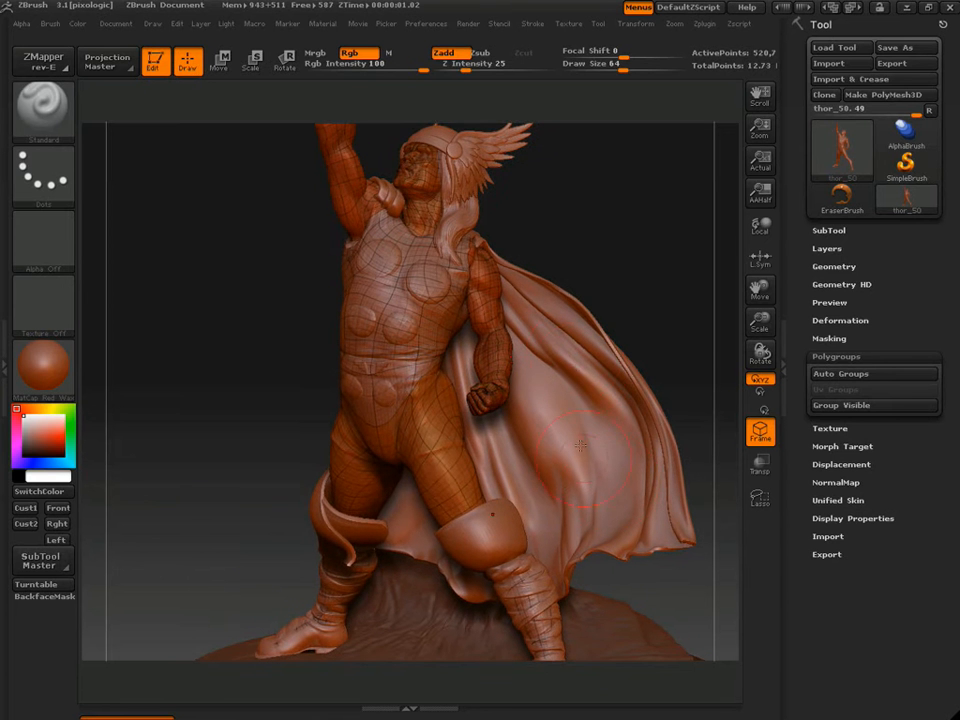
# Show only the thor_50 body by hiding all the other subtools.
pyautogui.click(829, 231)
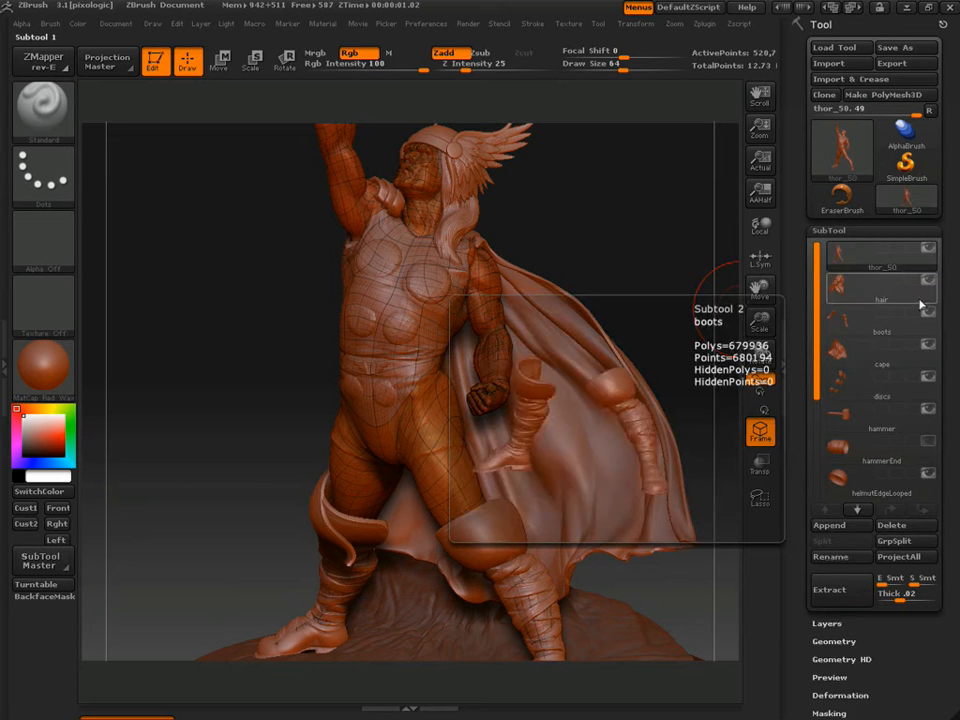
pyautogui.click(842, 262)
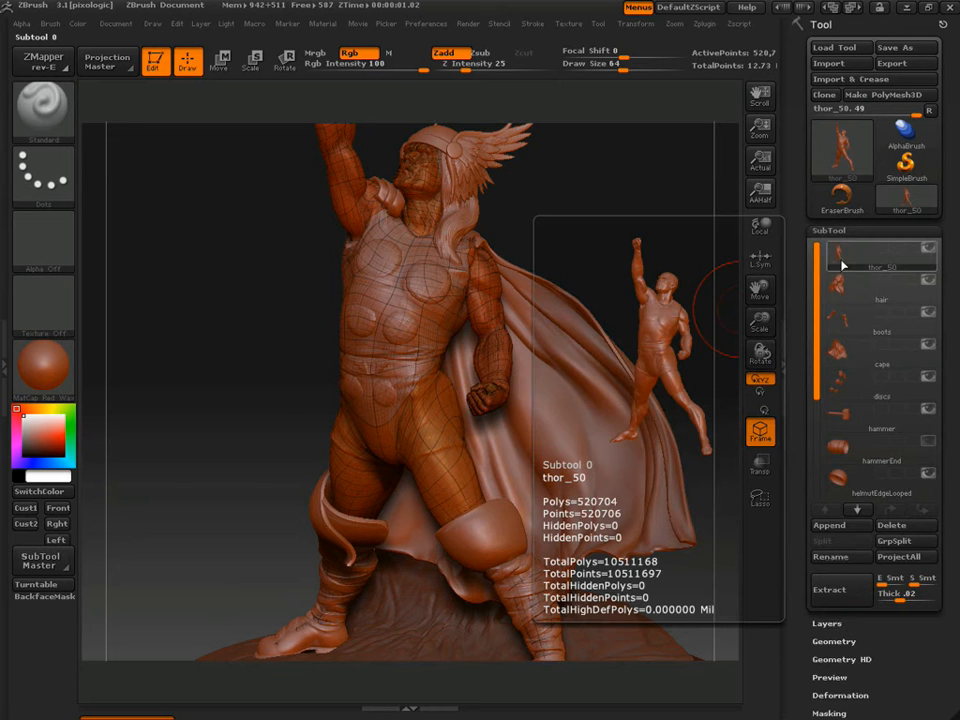
pyautogui.keyDown('shift'); pyautogui.click(931, 251); pyautogui.keyUp('shift')
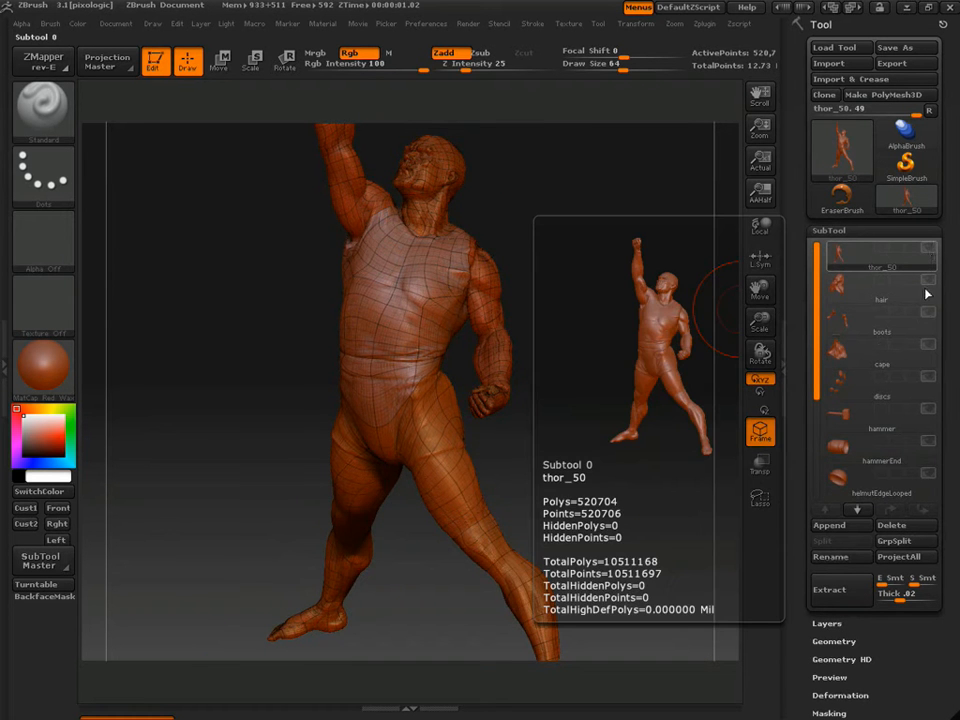
pyautogui.keyDown('shift'); pyautogui.click(932, 252); pyautogui.keyUp('shift')
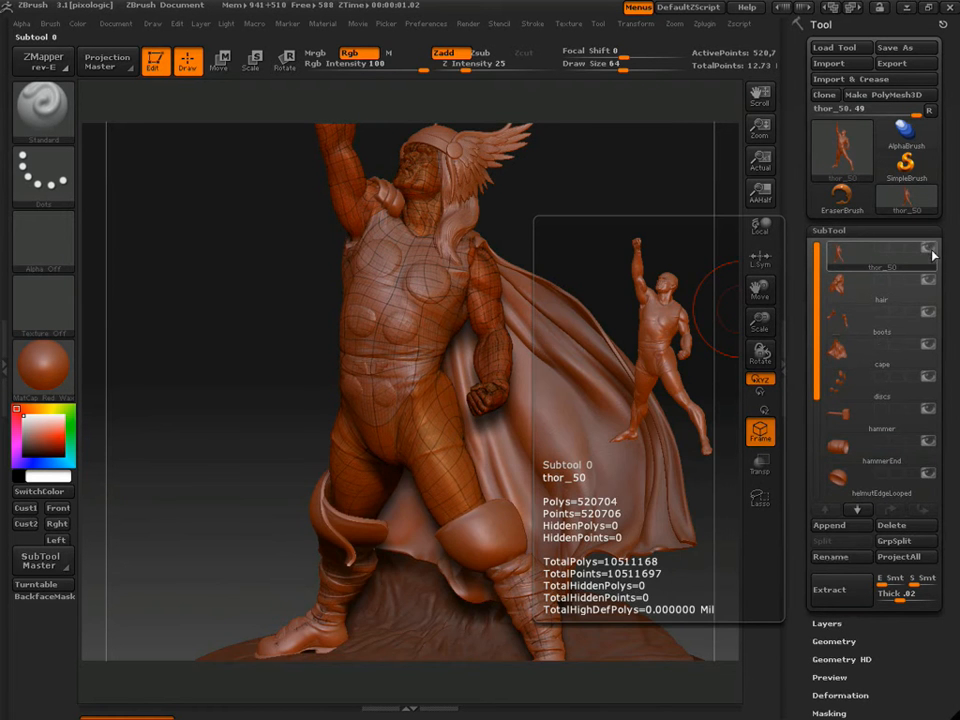
pyautogui.keyDown('shift'); pyautogui.click(930, 250); pyautogui.keyUp('shift')
# Apply the MatCap Gray material to the statue and undo the last stroke on the body.
pyautogui.moveTo(624, 373); pyautogui.dragTo(522, 372)
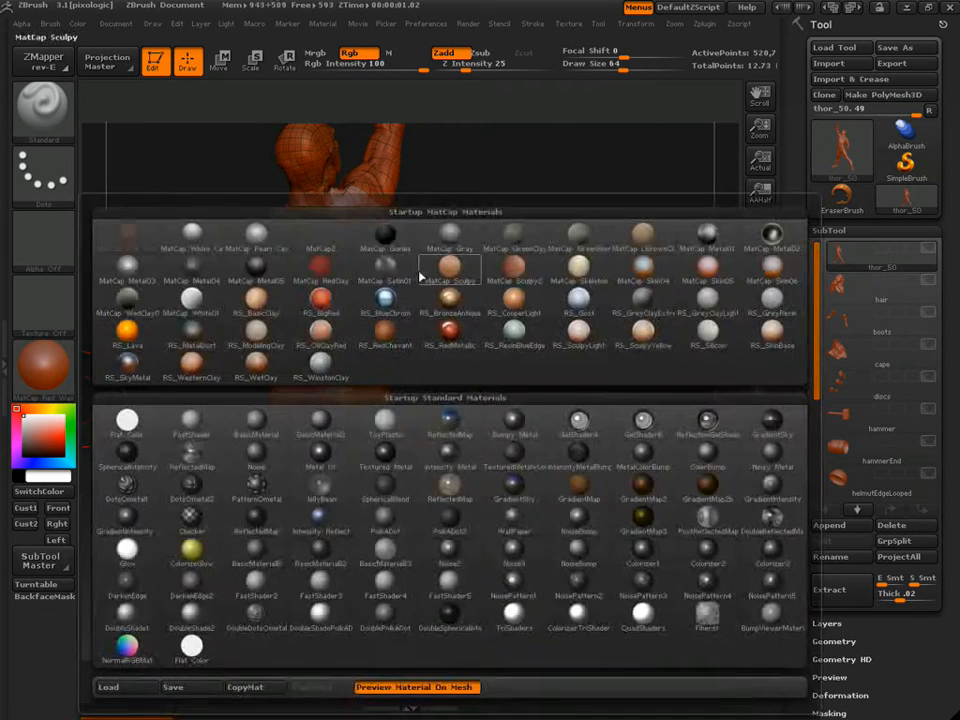
pyautogui.click(452, 236)
pyautogui.moveTo(602, 337); pyautogui.dragTo(437, 343)
pyautogui.moveTo(542, 300)
pyautogui.keyDown('alt'); pyautogui.mouseDown()
pyautogui.moveTo(598, 402)
pyautogui.moveTo(622, 372)
pyautogui.mouseUp(); pyautogui.keyUp('alt')
pyautogui.moveTo(452, 455); pyautogui.dragTo(454, 512)
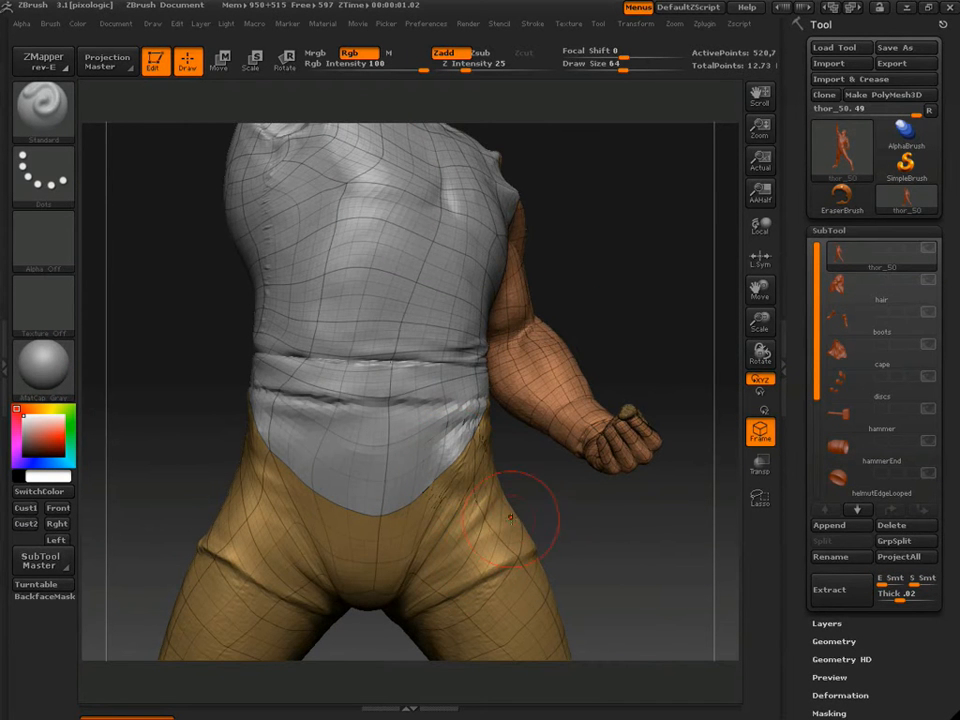
pyautogui.hotkey('ctrl', 'z')
# With the hair subtool shown and the polyframe off, sculpt a raised Standard brush stroke on the chest beneath the hair tips.
pyautogui.moveTo(611, 529); pyautogui.dragTo(669, 404)
pyautogui.click(916, 288)
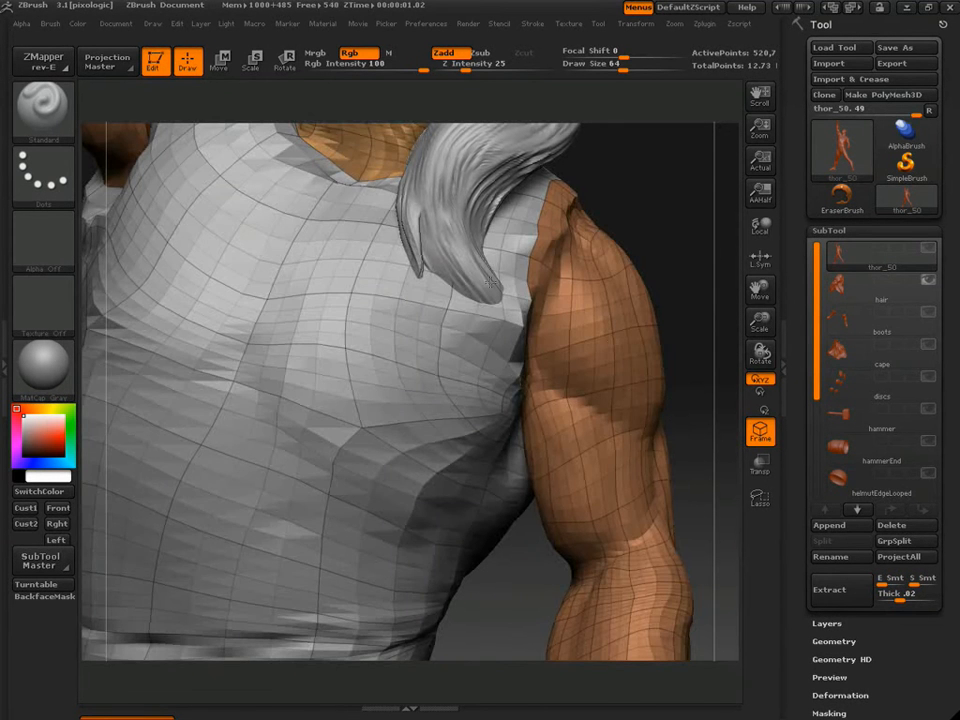
pyautogui.hotkey('shift', 'f')
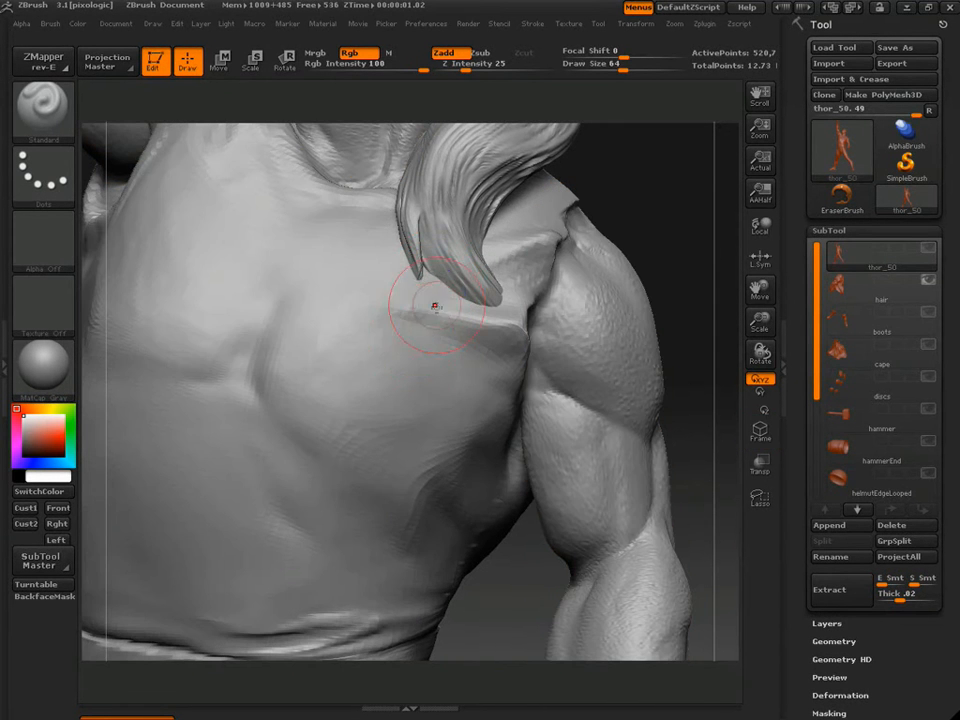
pyautogui.moveTo(438, 294); pyautogui.dragTo(478, 252)
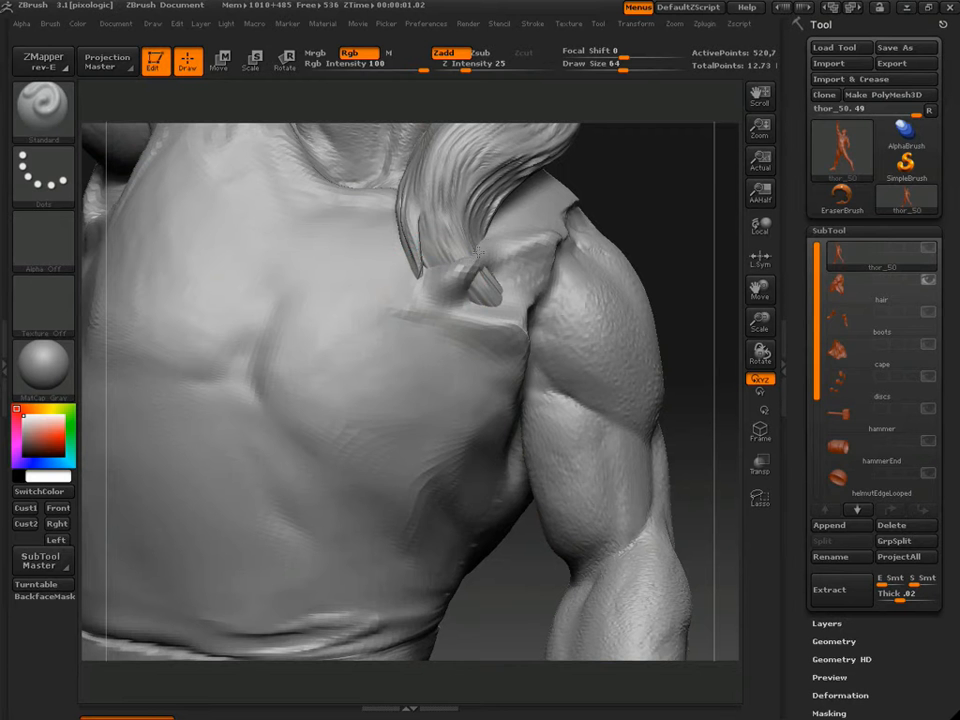
# Undo the chest stroke and make the hair the active subtool with the thor_50 body shown.
pyautogui.hotkey('ctrl', 'z')
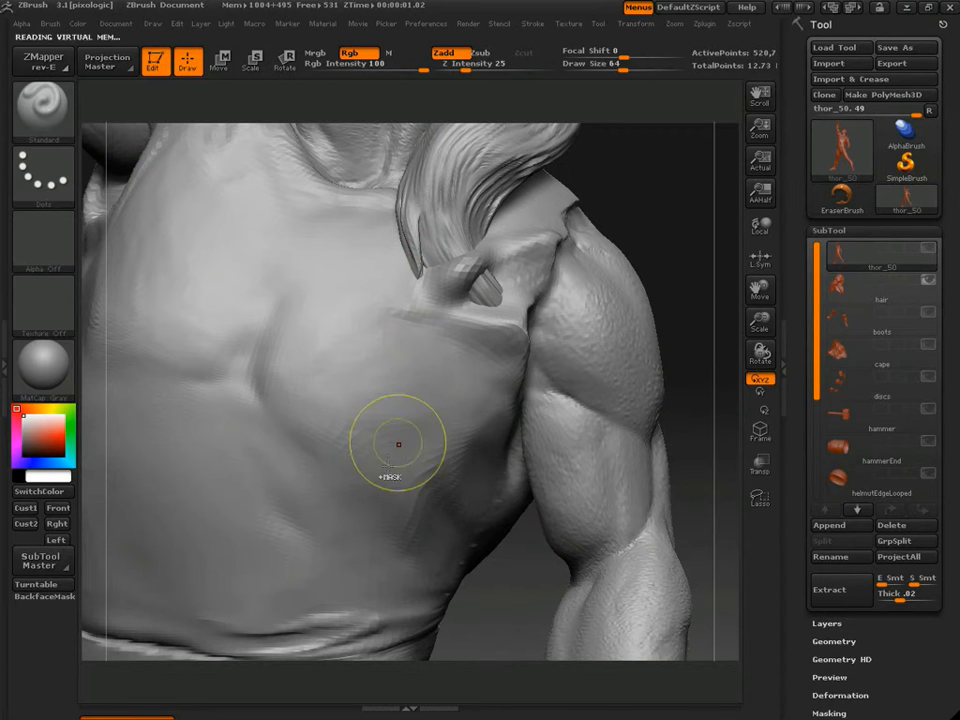
pyautogui.click(843, 288)
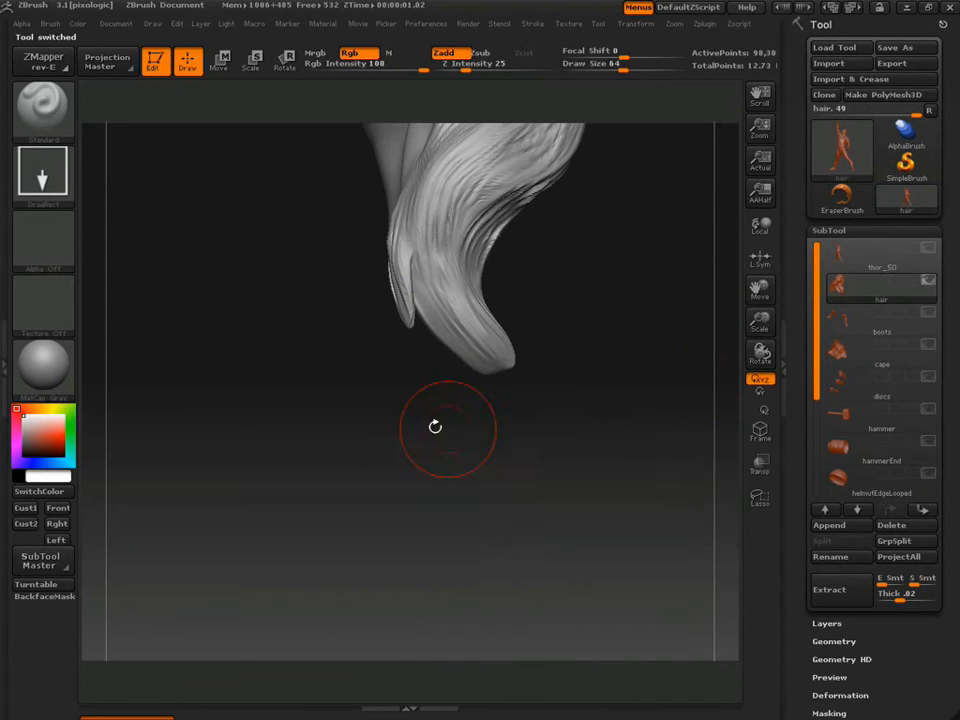
pyautogui.click(929, 249)
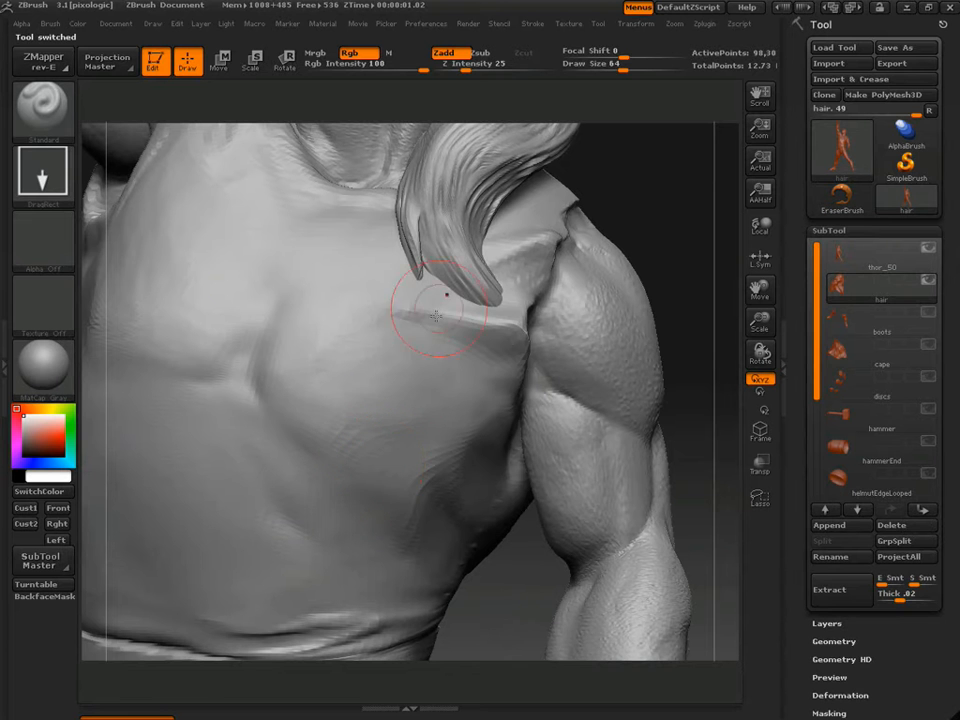
# Try a Standard brush stroke across the hair tips over the chest, and undo it.
pyautogui.moveTo(449, 266); pyautogui.dragTo(431, 285)
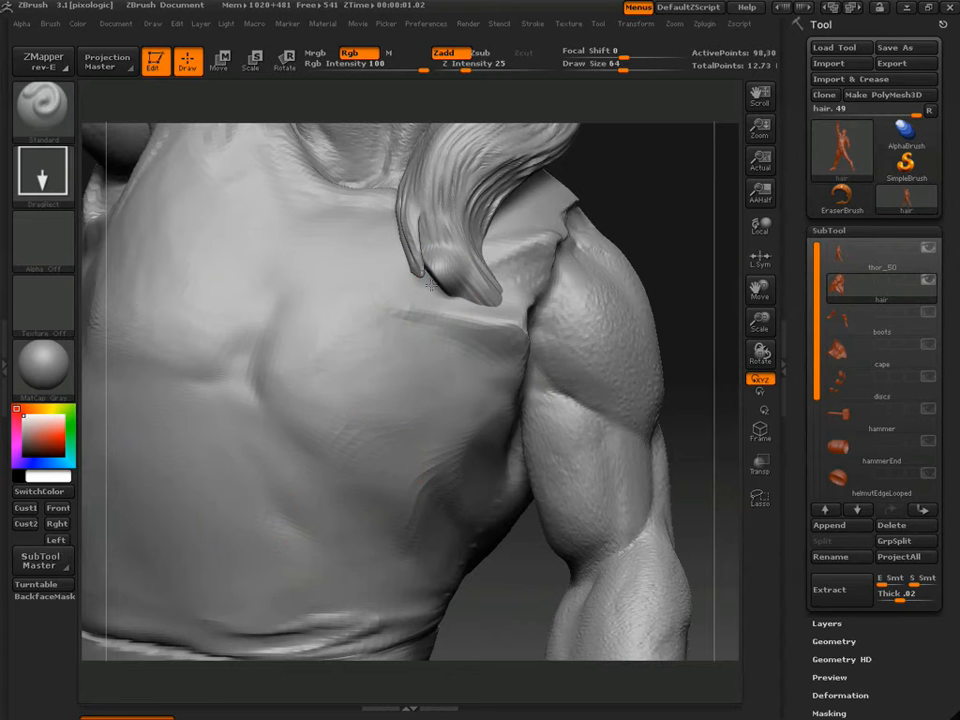
pyautogui.hotkey('ctrl', 'z')
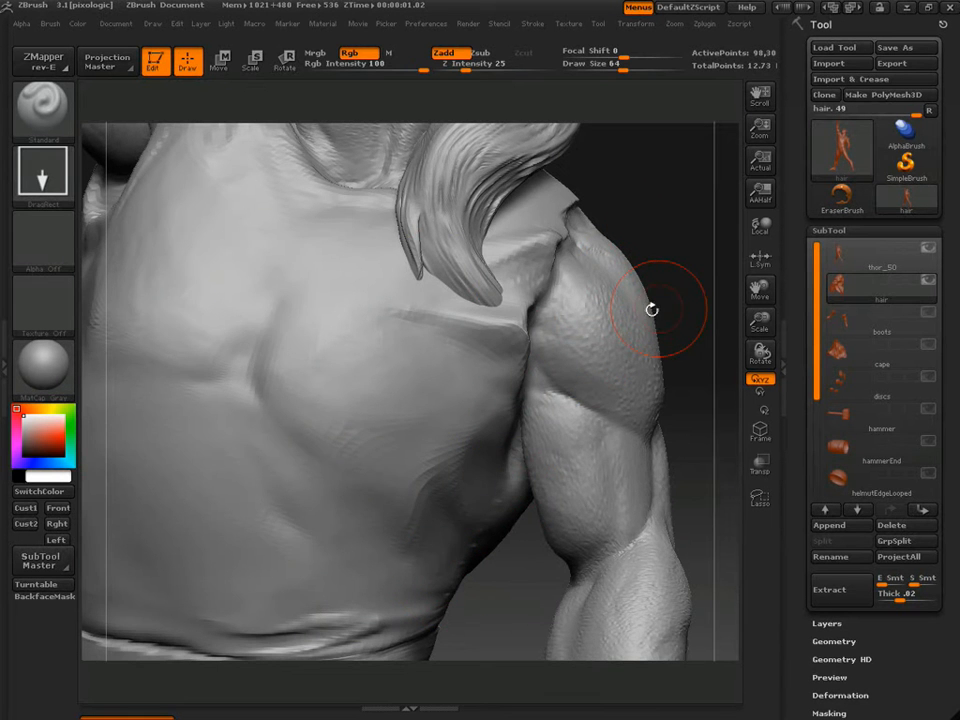
# Make the thor_50 body the active subtool and hide the hair.
pyautogui.press('f')
pyautogui.moveTo(638, 368)
pyautogui.mouseDown()
pyautogui.moveTo(635, 397)
pyautogui.moveTo(639, 383)
pyautogui.mouseUp()
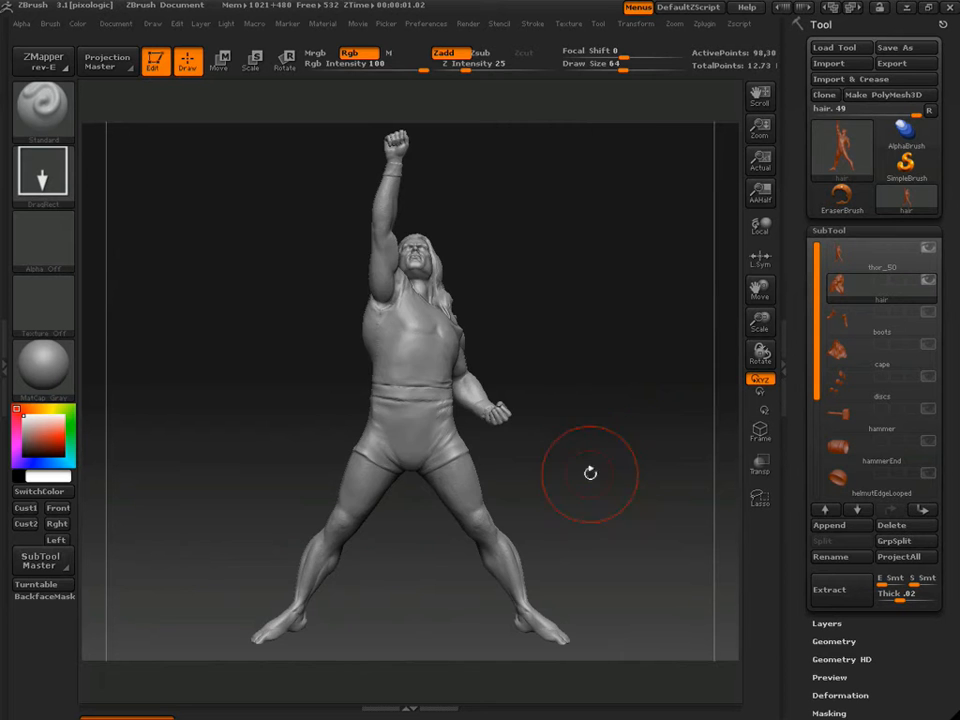
pyautogui.moveTo(590, 473); pyautogui.dragTo(639, 429)
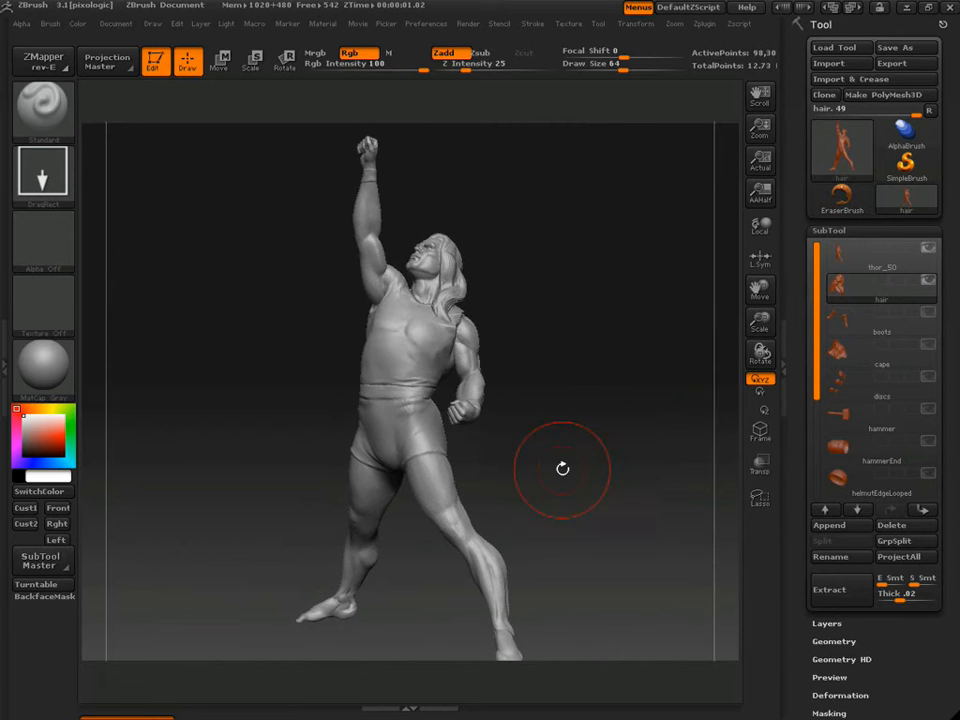
pyautogui.moveTo(562, 468); pyautogui.dragTo(646, 468)
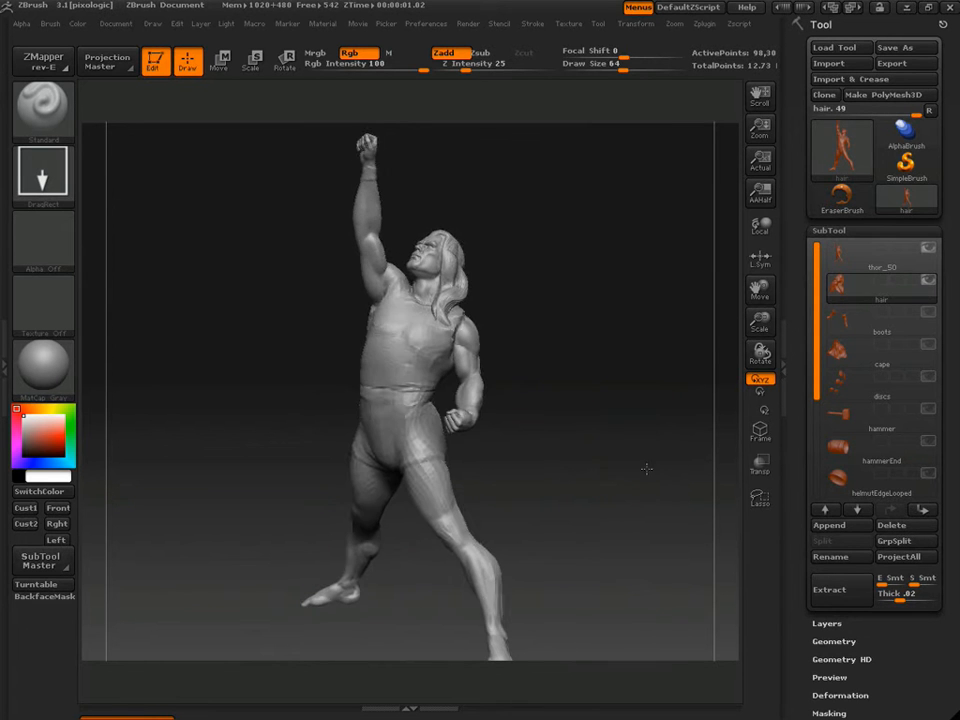
pyautogui.moveTo(799, 300); pyautogui.dragTo(799, 155)
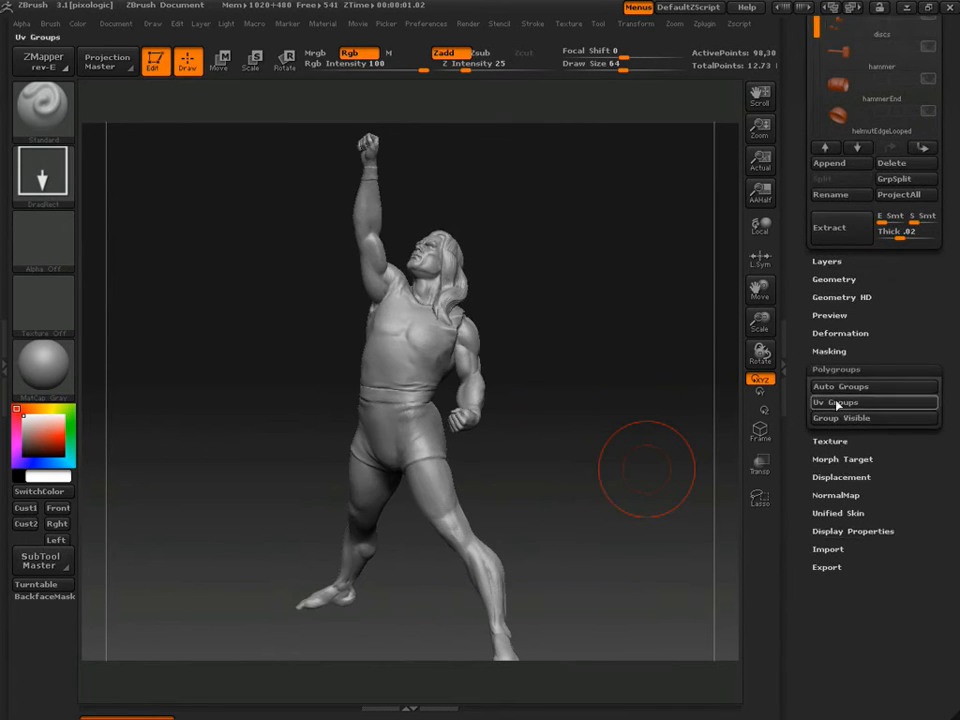
pyautogui.moveTo(887, 275); pyautogui.dragTo(889, 456)
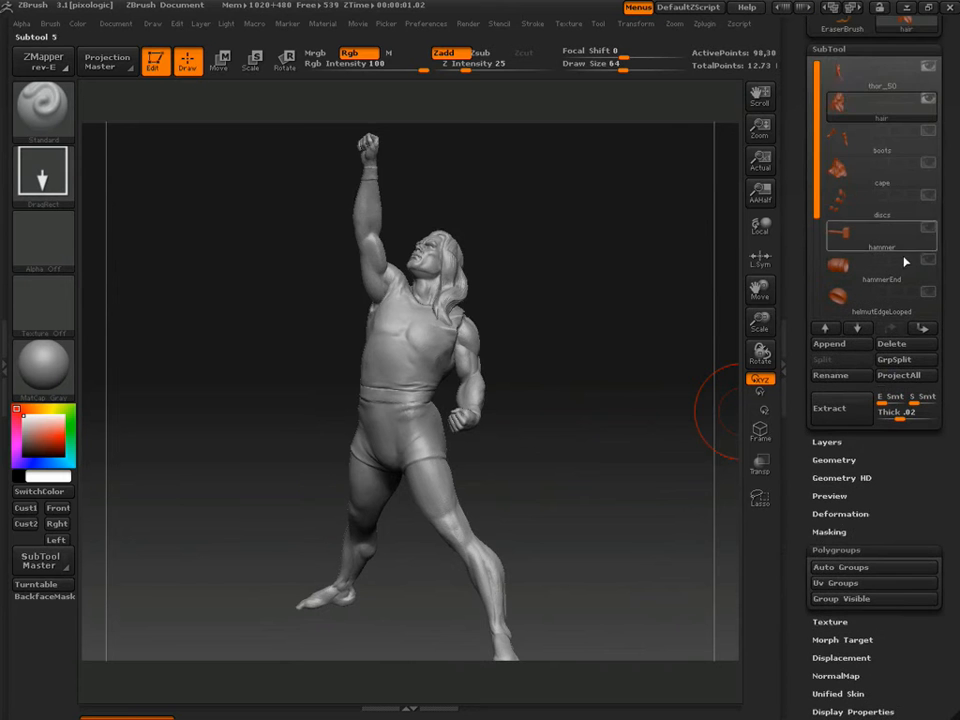
pyautogui.click(843, 76)
pyautogui.click(929, 98)
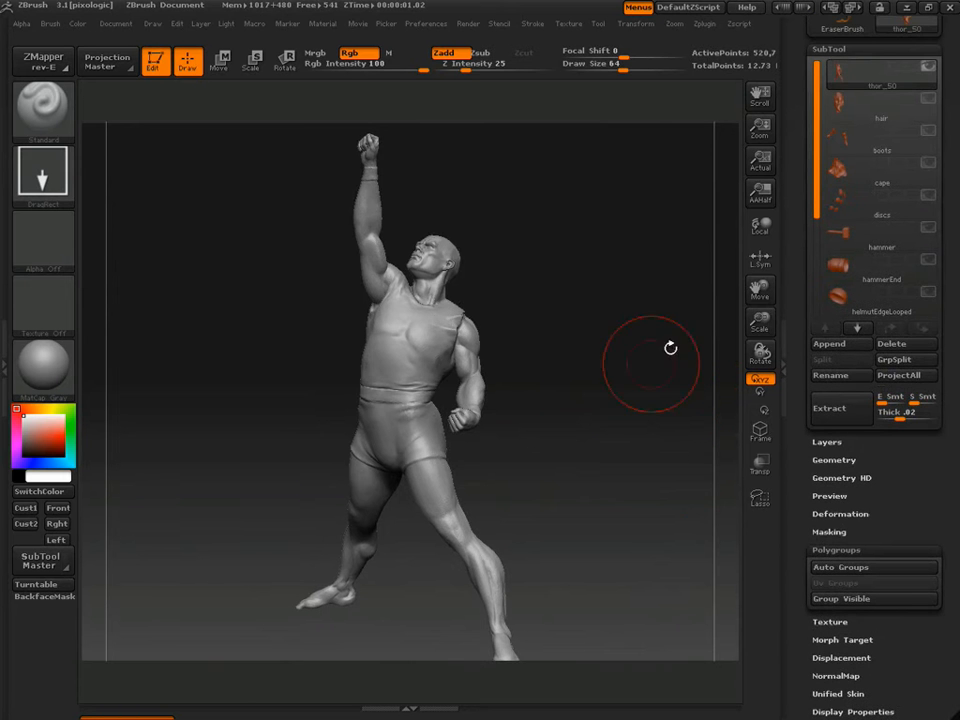
# Examine the body without hair from several sides and check the total points count.
pyautogui.moveTo(896, 504); pyautogui.dragTo(896, 462)
pyautogui.moveTo(552, 386); pyautogui.dragTo(400, 388)
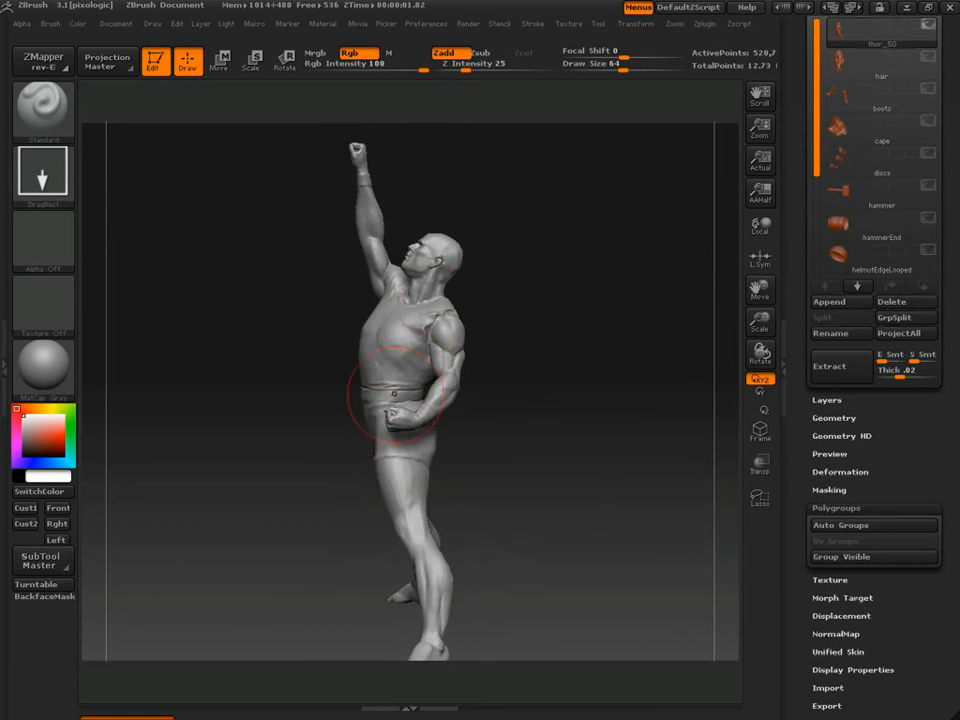
pyautogui.moveTo(610, 402); pyautogui.dragTo(627, 437)
pyautogui.moveTo(898, 421); pyautogui.dragTo(896, 563)
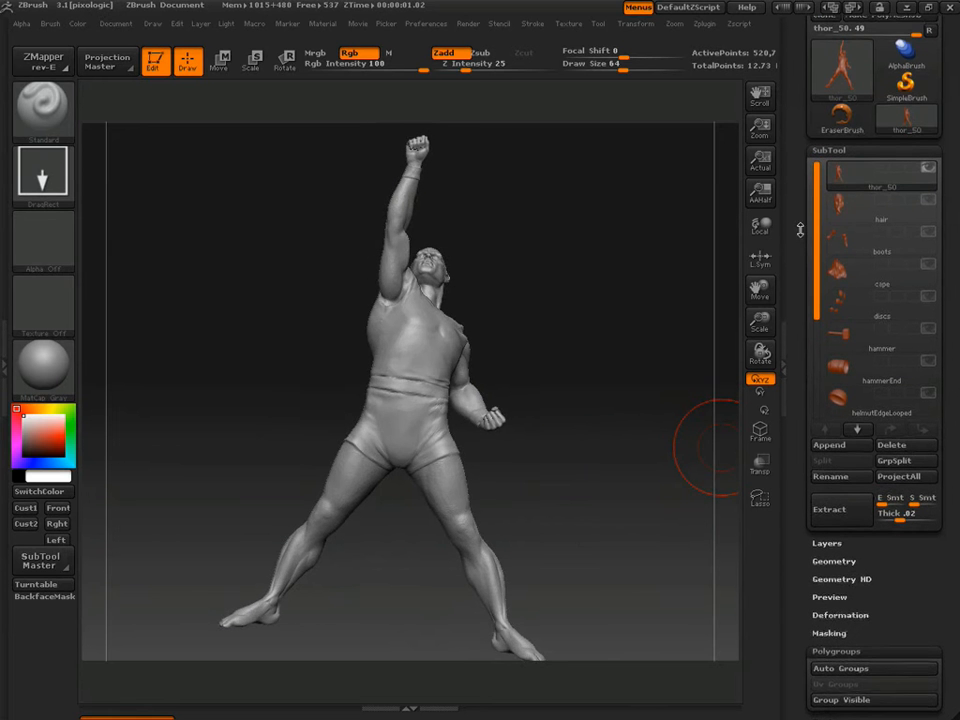
pyautogui.moveTo(801, 246); pyautogui.dragTo(793, 280)
pyautogui.moveTo(570, 375); pyautogui.dragTo(611, 349)
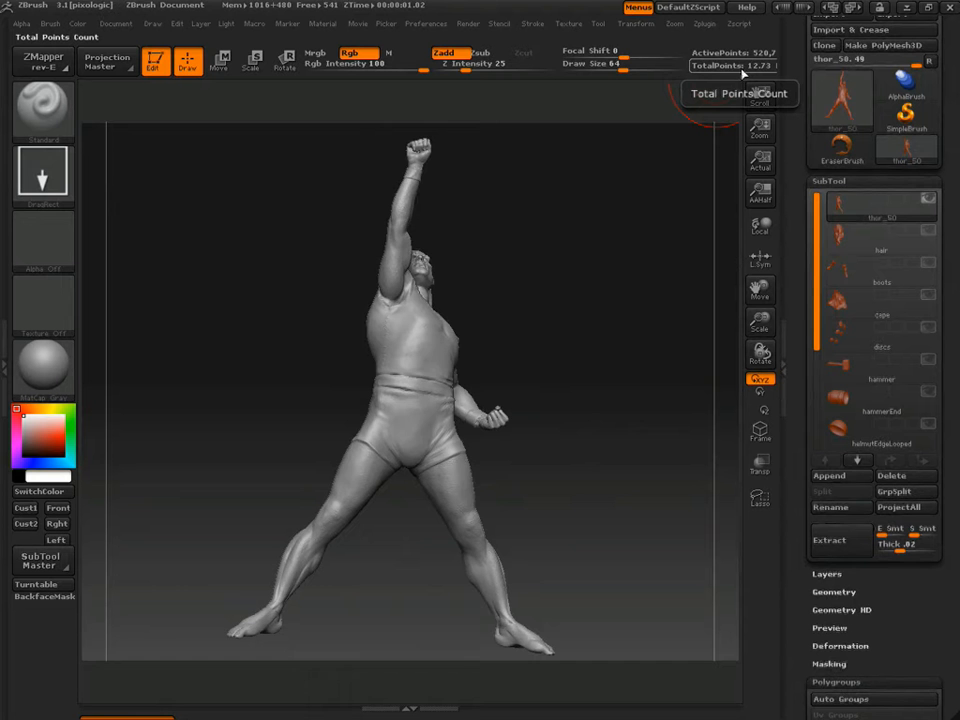
pyautogui.moveTo(634, 274); pyautogui.dragTo(591, 304)
pyautogui.moveTo(596, 358); pyautogui.dragTo(604, 409)
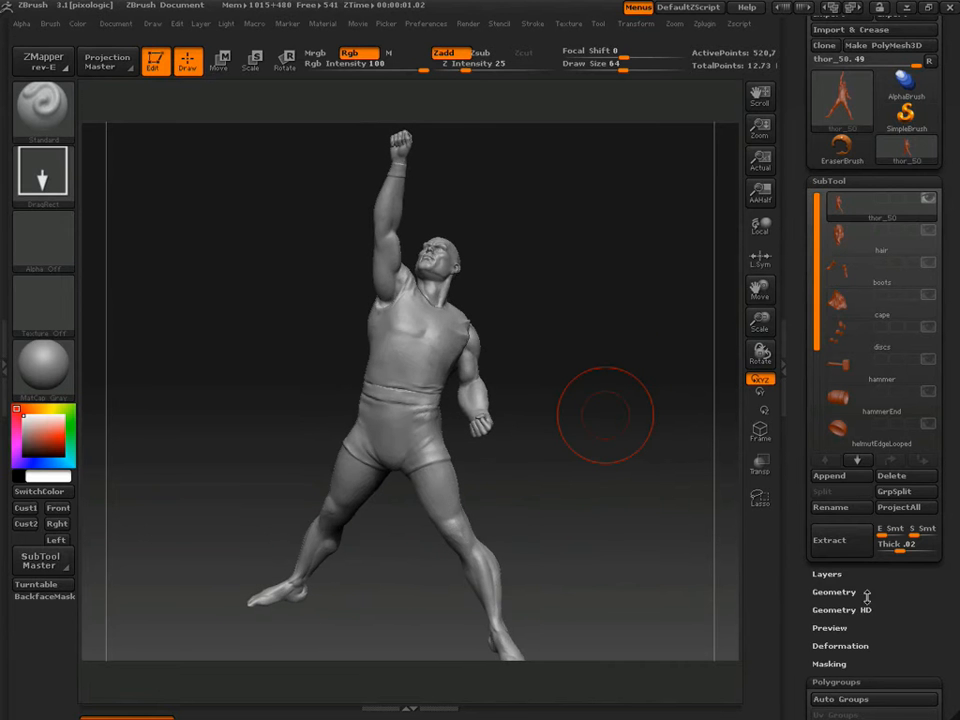
# Raise the thor_50 body to subdivision level 6 and check its active points count.
pyautogui.click(845, 593)
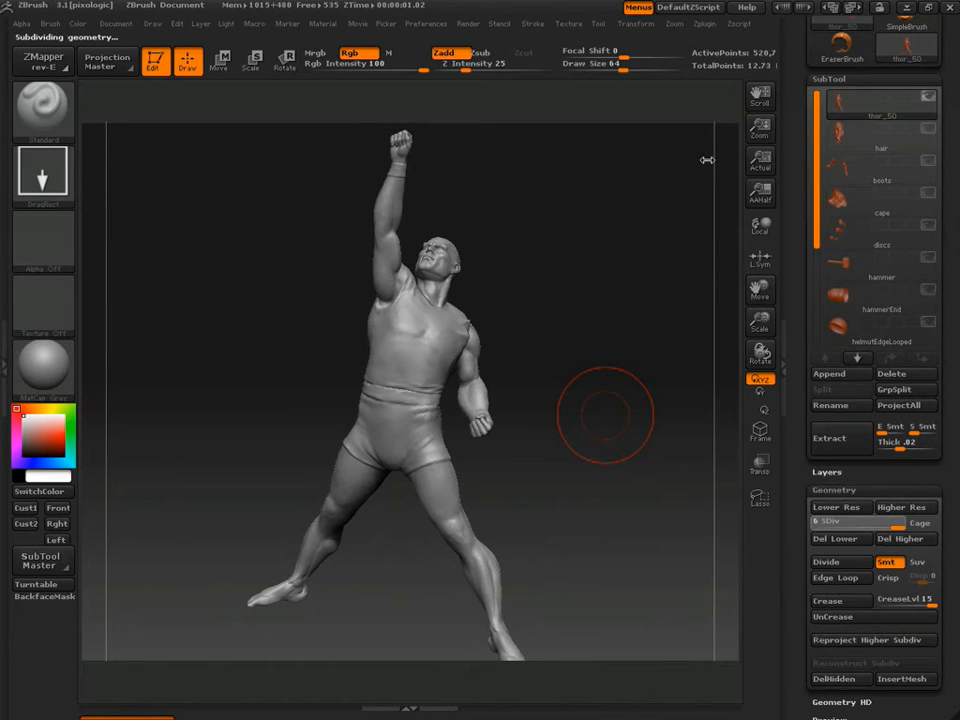
pyautogui.click(798, 86)
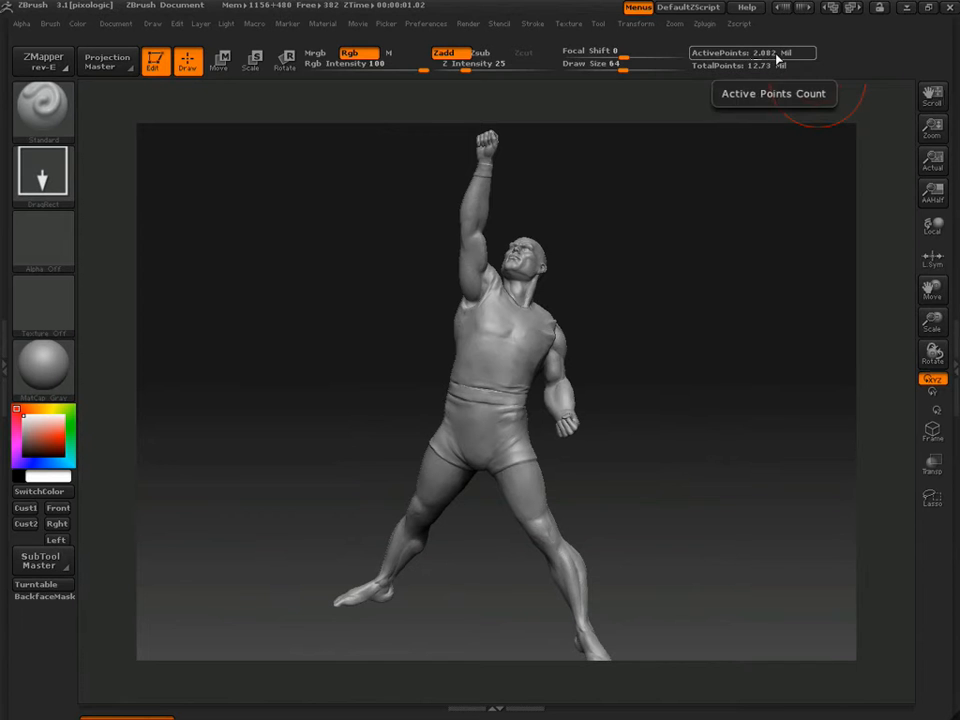
pyautogui.click(951, 45)
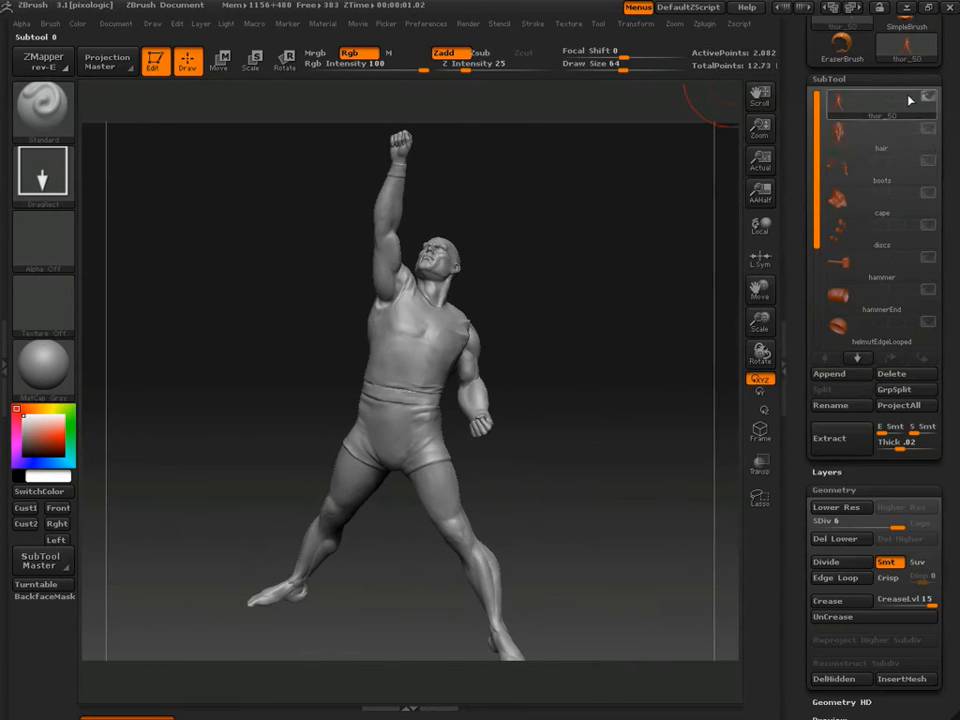
# Make the hair the active subtool and check its active points count.
pyautogui.click(840, 140)
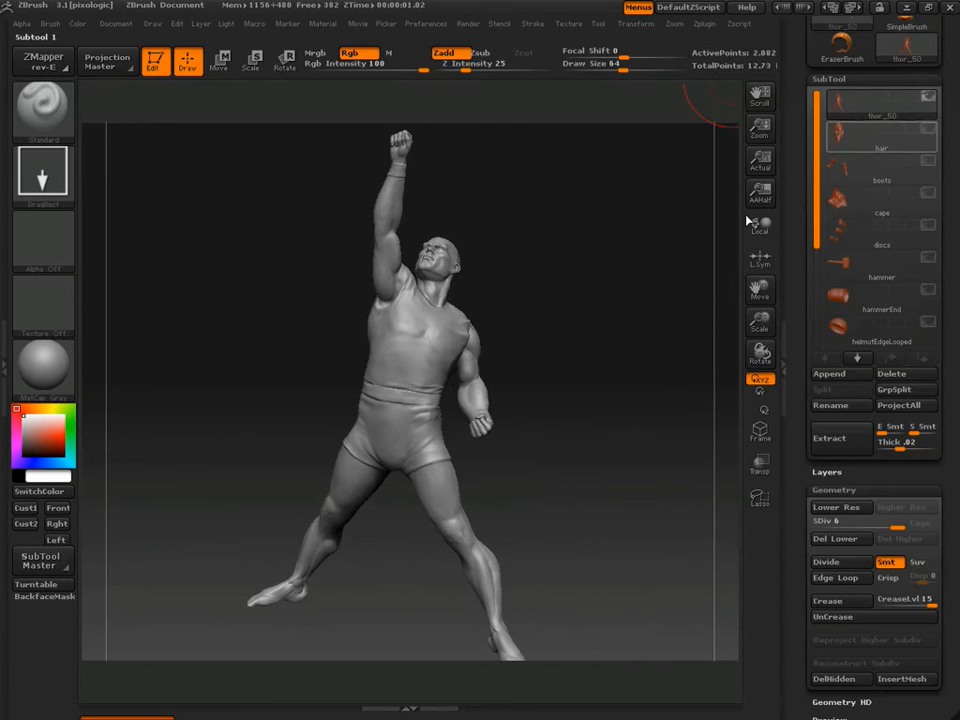
pyautogui.click(788, 59)
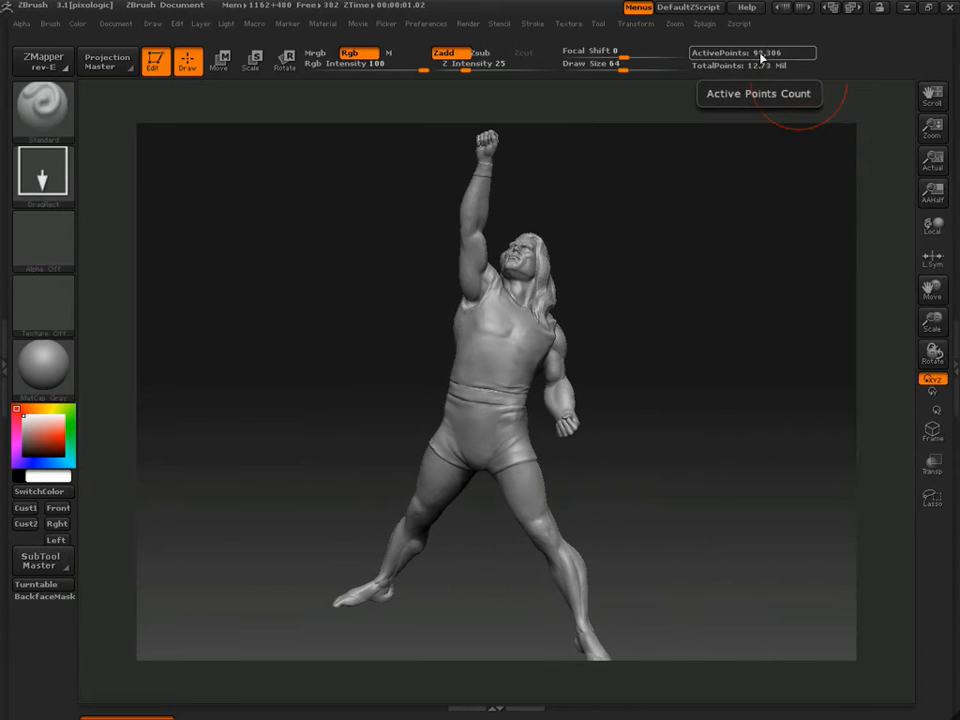
pyautogui.moveTo(731, 281); pyautogui.dragTo(640, 290)
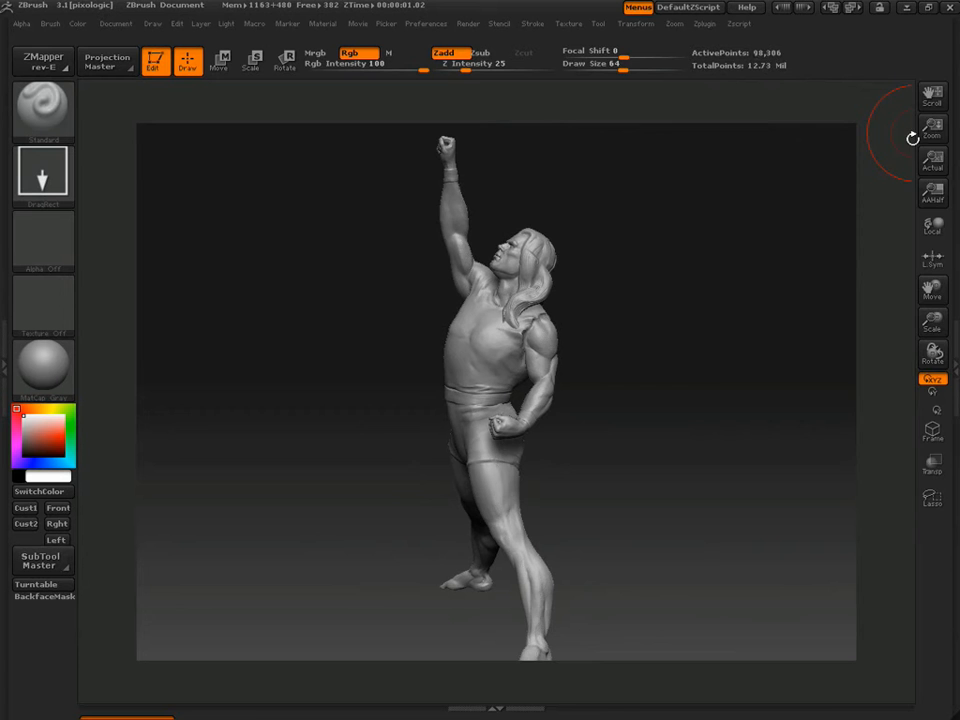
pyautogui.click(953, 68)
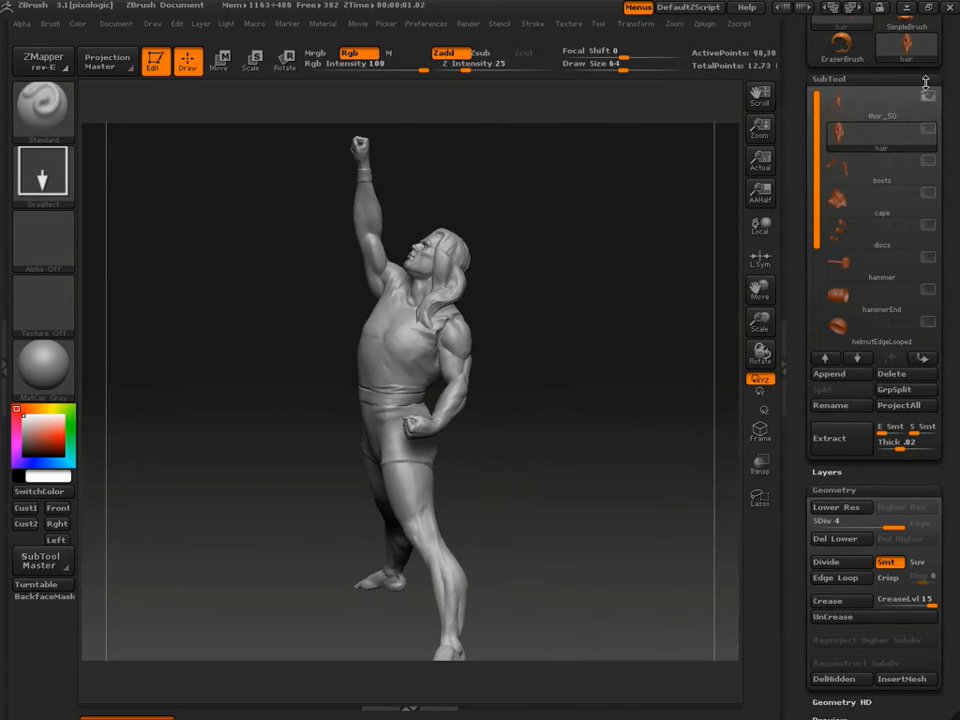
# Isolate the cape subtool by hiding the thor_50 body, and check the cape's active points count.
pyautogui.click(838, 200)
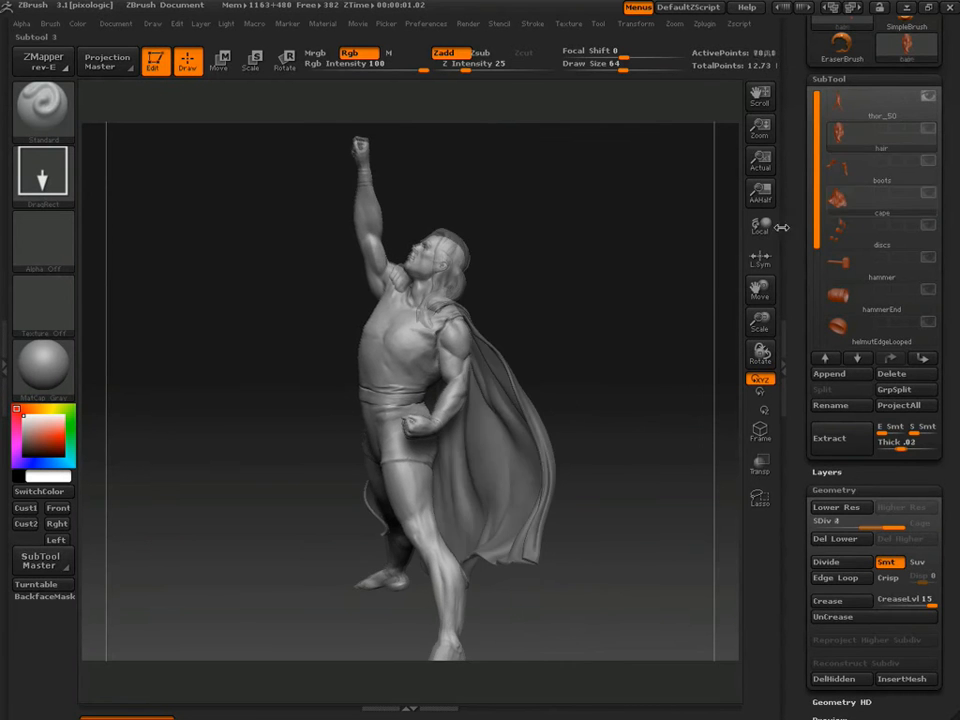
pyautogui.click(934, 99)
pyautogui.moveTo(632, 306)
pyautogui.mouseDown()
pyautogui.moveTo(503, 316)
pyautogui.moveTo(630, 302)
pyautogui.mouseUp()
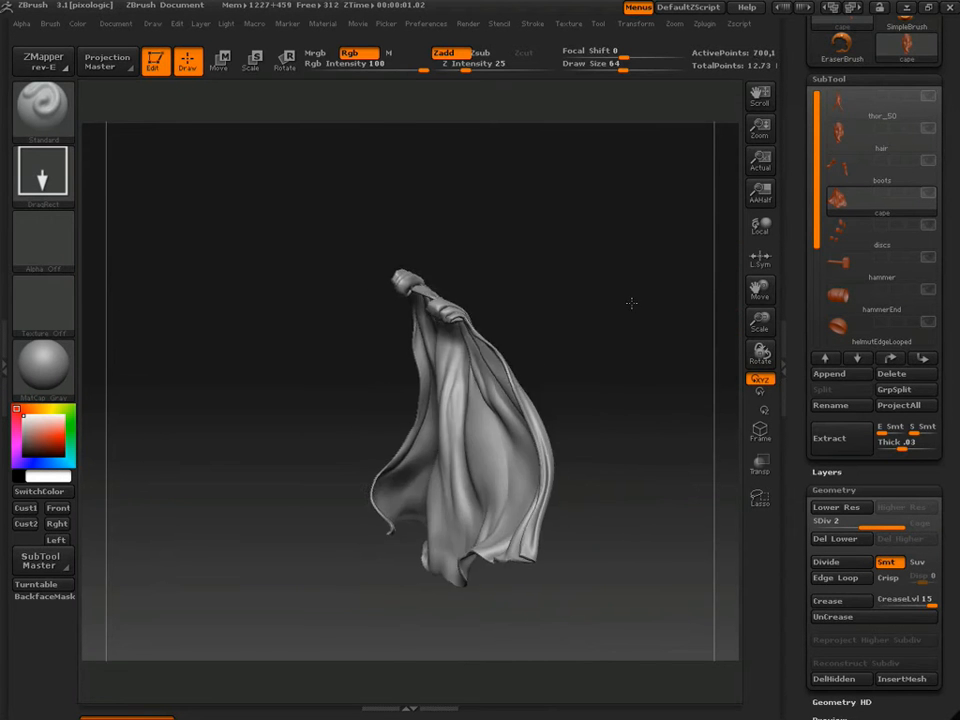
pyautogui.click(792, 94)
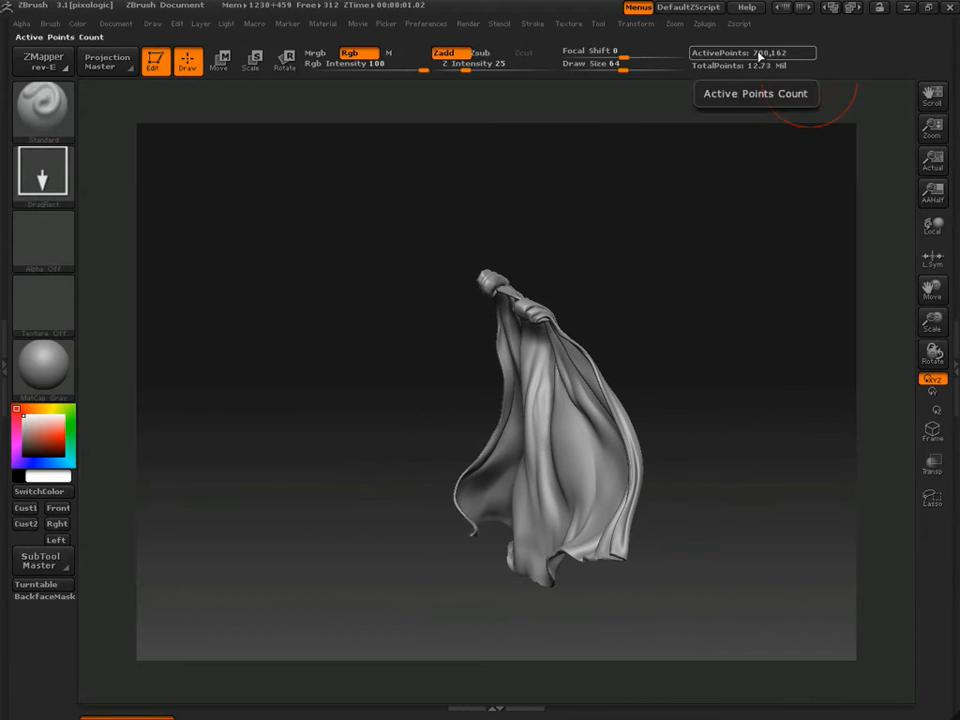
pyautogui.moveTo(701, 281); pyautogui.dragTo(744, 277)
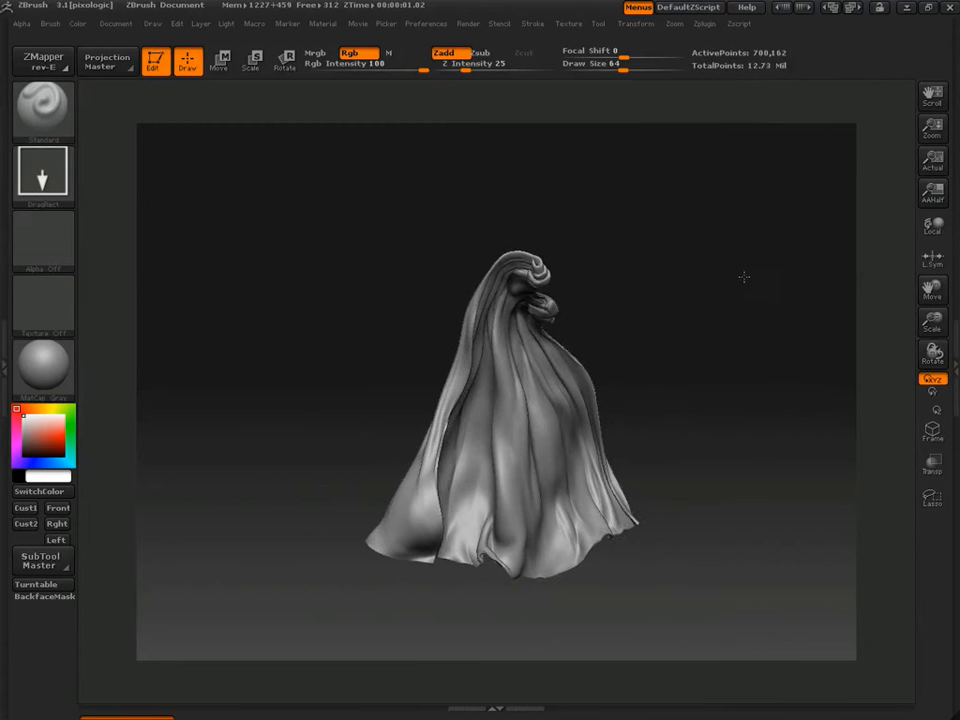
pyautogui.moveTo(765, 349); pyautogui.dragTo(679, 364)
# Lower the cape to subdivision level 1 with its polyframe displayed, and turn the polyframe off again.
pyautogui.hotkey('shift', 'f')
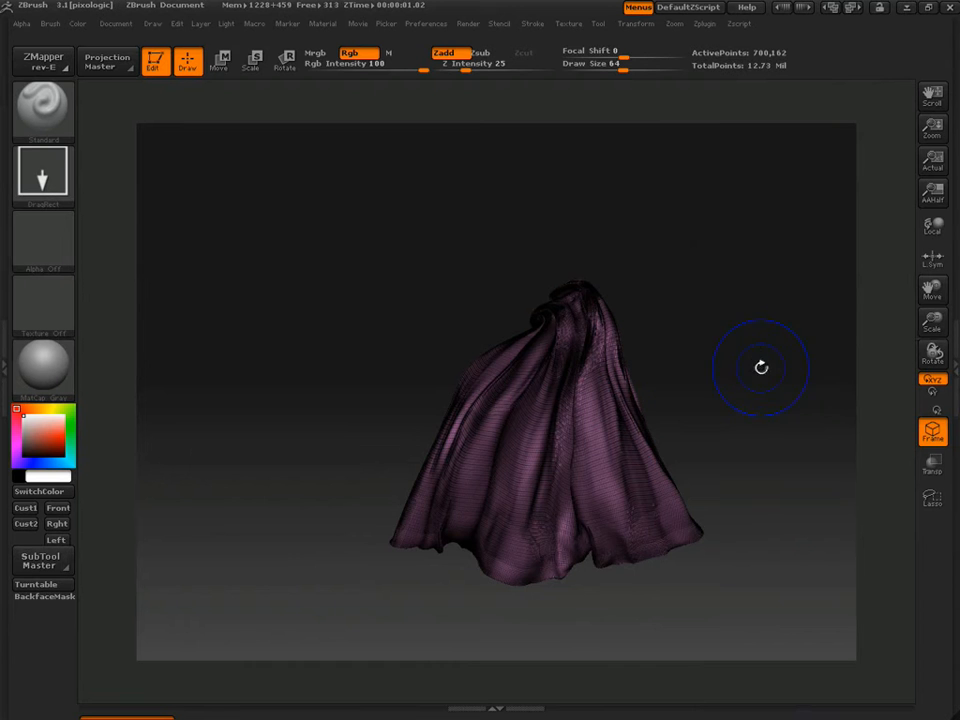
pyautogui.hotkey('shift', 'd')
pyautogui.moveTo(754, 386); pyautogui.dragTo(870, 320)
pyautogui.click(950, 231)
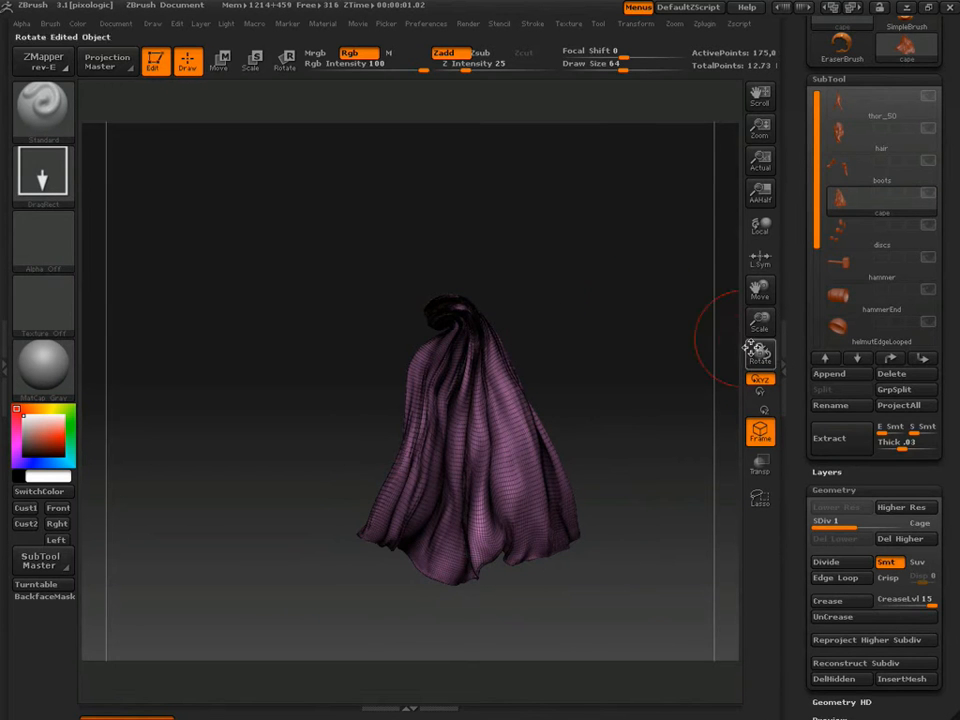
pyautogui.click(761, 434)
pyautogui.moveTo(667, 379); pyautogui.dragTo(780, 335)
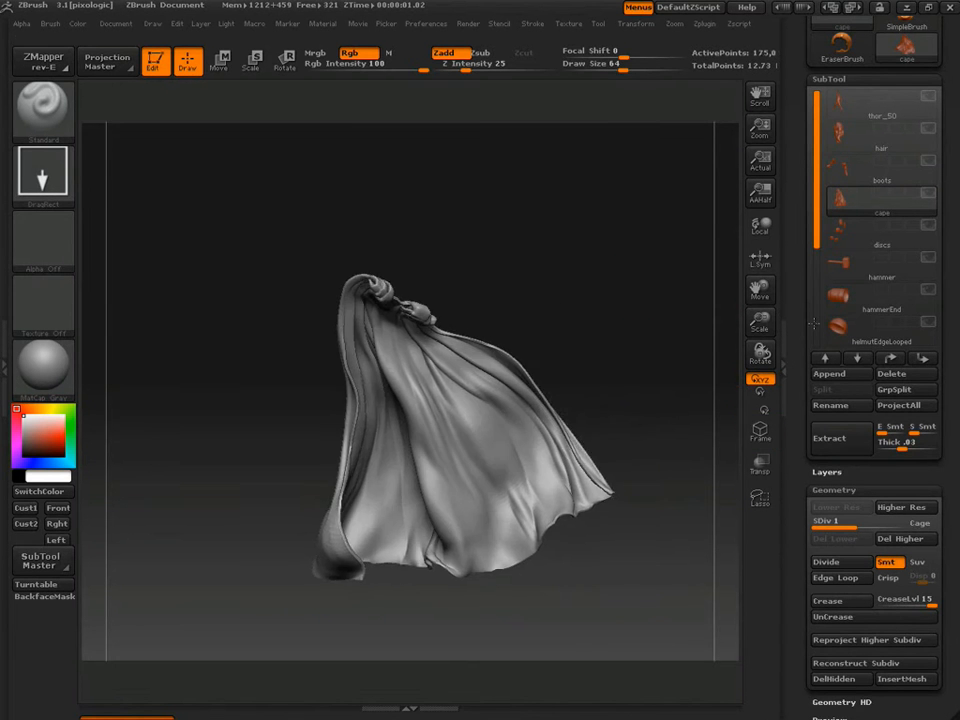
# Make the hammer the active subtool and check its active points count.
pyautogui.click(844, 271)
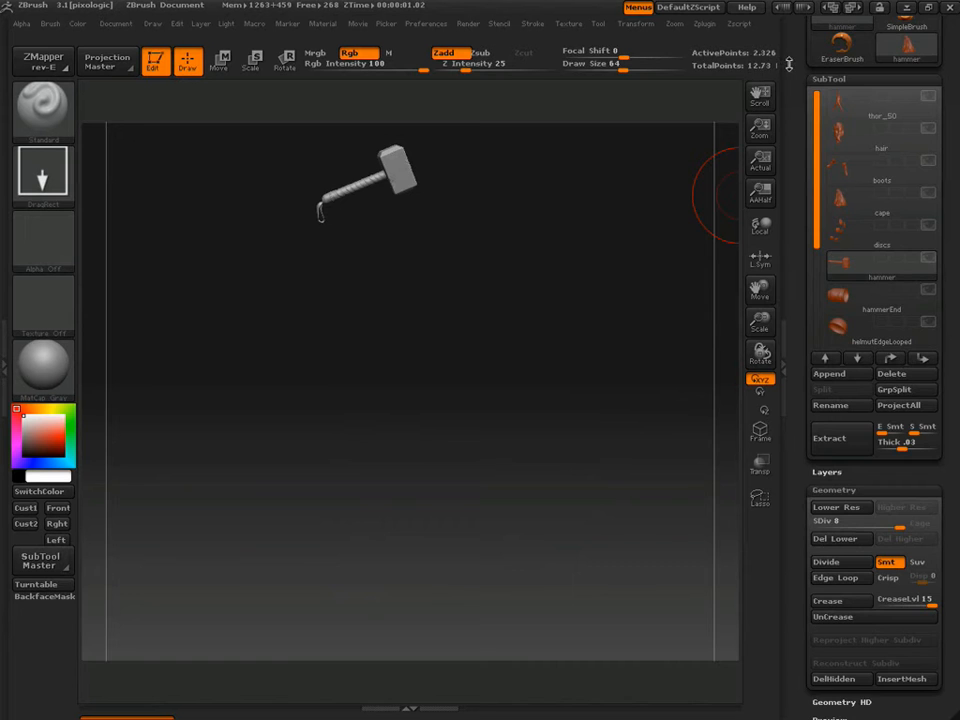
pyautogui.click(789, 64)
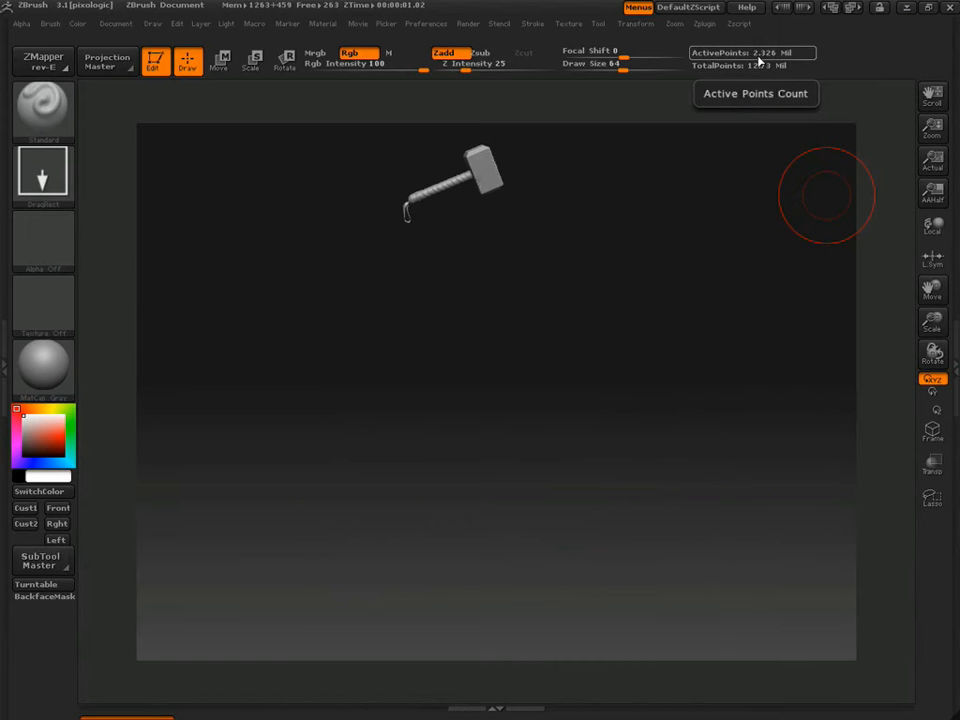
pyautogui.click(952, 67)
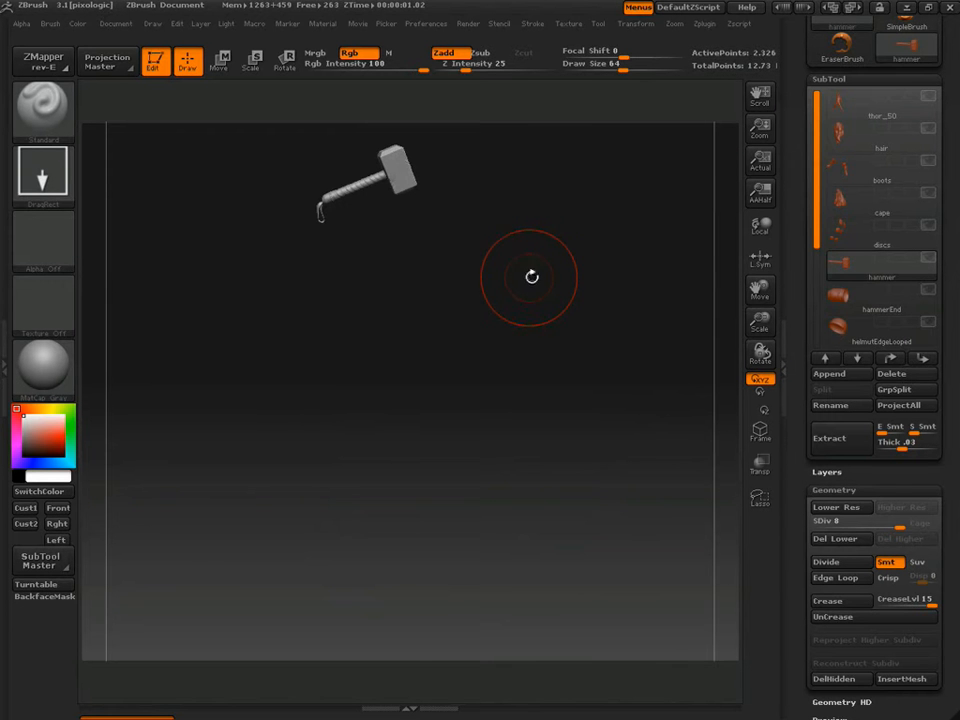
# Examine the hammer's sculpted detail up close, from the round emblem on the head to the wrapped handle.
pyautogui.press('f')
pyautogui.moveTo(656, 213); pyautogui.dragTo(663, 344)
pyautogui.press('d')
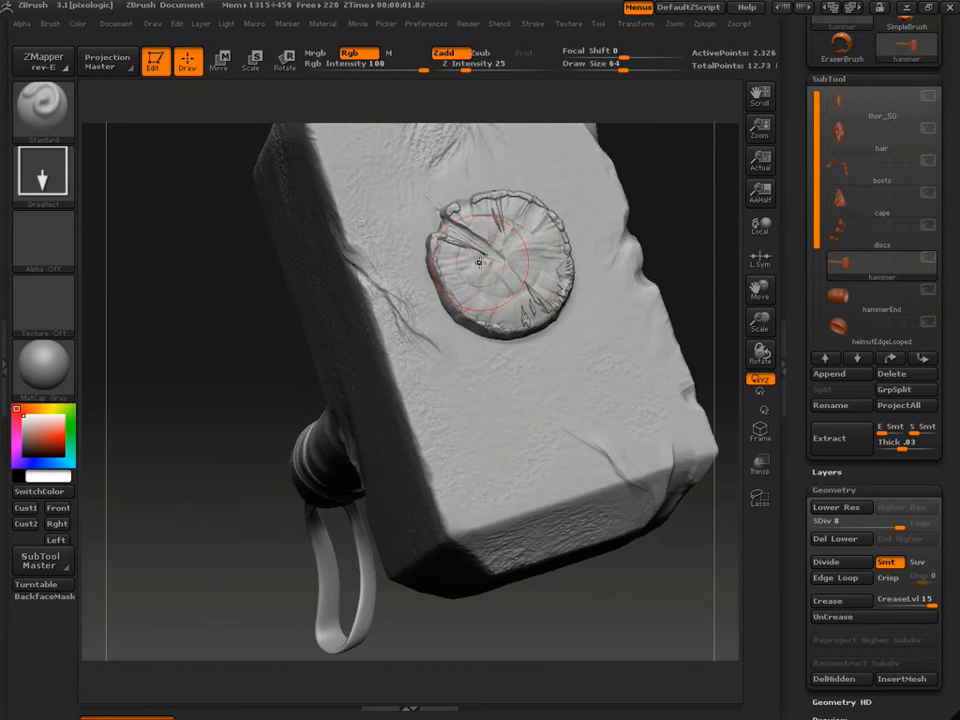
pyautogui.moveTo(661, 231)
pyautogui.keyDown('alt'); pyautogui.mouseDown()
pyautogui.moveTo(686, 212)
pyautogui.moveTo(654, 210)
pyautogui.mouseUp(); pyautogui.keyUp('alt')
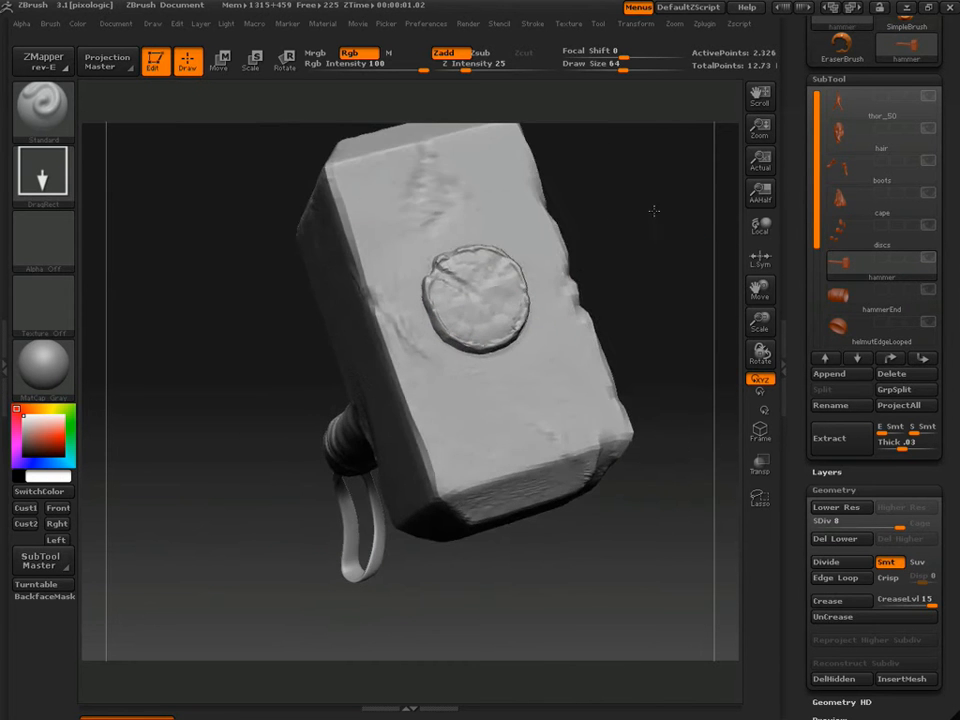
pyautogui.moveTo(661, 279); pyautogui.dragTo(750, 251)
pyautogui.moveTo(420, 222); pyautogui.dragTo(560, 288)
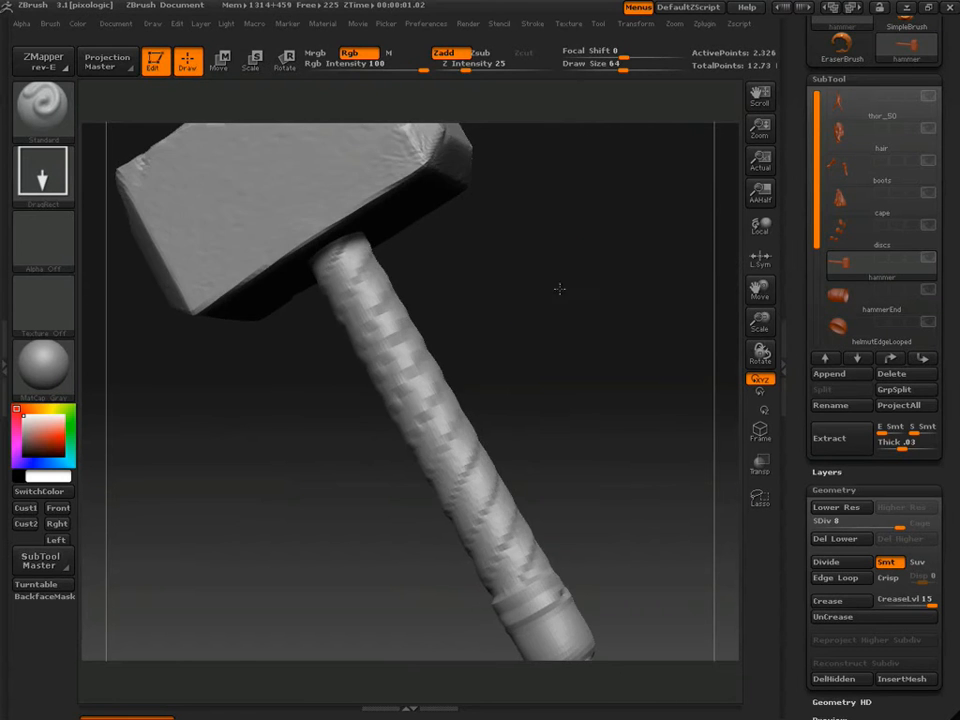
# Display the hammer's polyframe, inspect the wrapped handle, and lower the hammer to subdivision level 1.
pyautogui.moveTo(619, 392)
pyautogui.mouseDown()
pyautogui.moveTo(459, 386)
pyautogui.moveTo(521, 424)
pyautogui.moveTo(495, 418)
pyautogui.moveTo(537, 405)
pyautogui.moveTo(520, 398)
pyautogui.mouseUp()
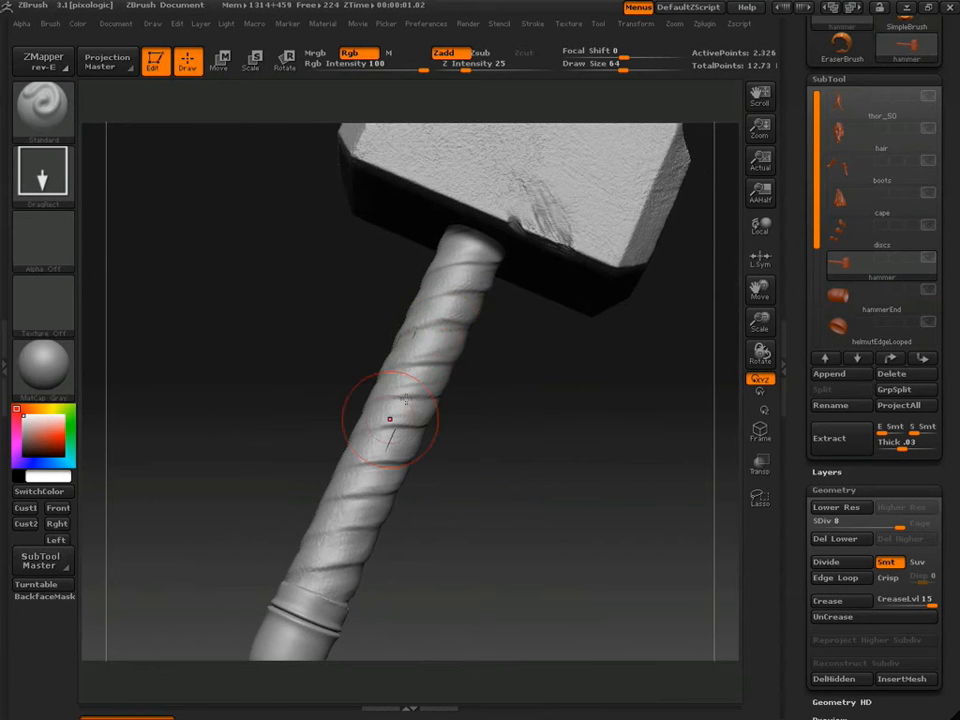
pyautogui.moveTo(548, 459)
pyautogui.mouseDown()
pyautogui.moveTo(589, 465)
pyautogui.moveTo(574, 482)
pyautogui.moveTo(557, 236)
pyautogui.moveTo(581, 414)
pyautogui.moveTo(520, 415)
pyautogui.moveTo(497, 373)
pyautogui.moveTo(599, 457)
pyautogui.moveTo(546, 493)
pyautogui.moveTo(566, 403)
pyautogui.moveTo(524, 454)
pyautogui.mouseUp()
pyautogui.hotkey('shift', 'f')
pyautogui.keyDown('alt'); pyautogui.moveTo(538, 311); pyautogui.dragTo(519, 461); pyautogui.keyUp('alt')
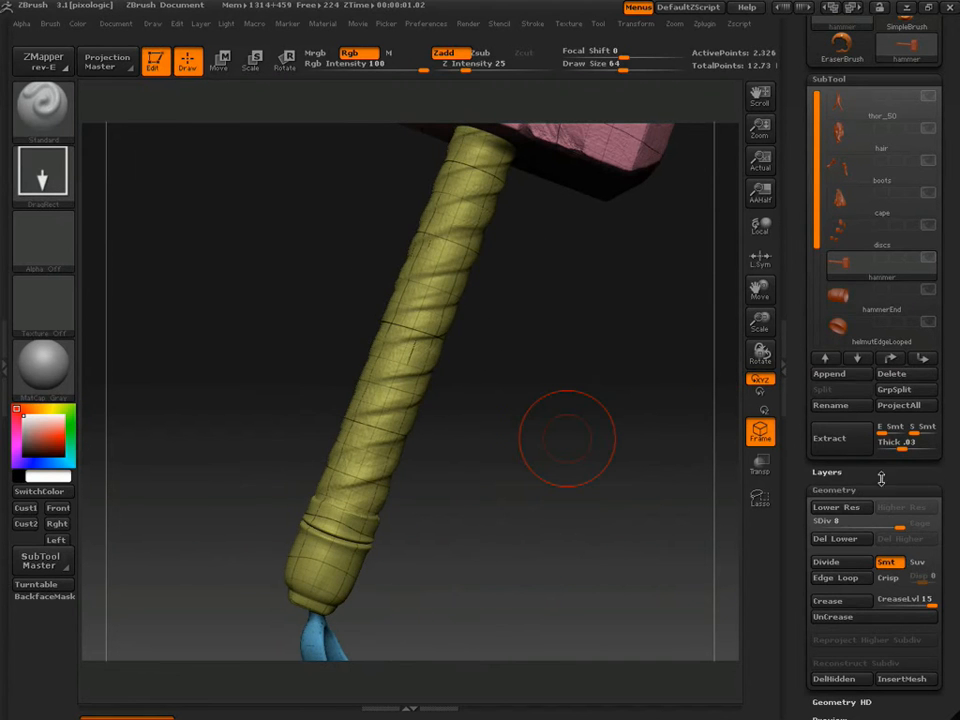
pyautogui.moveTo(881, 480); pyautogui.dragTo(797, 428)
pyautogui.keyDown('alt'); pyautogui.moveTo(608, 335); pyautogui.dragTo(560, 401); pyautogui.keyUp('alt')
pyautogui.click(830, 426)
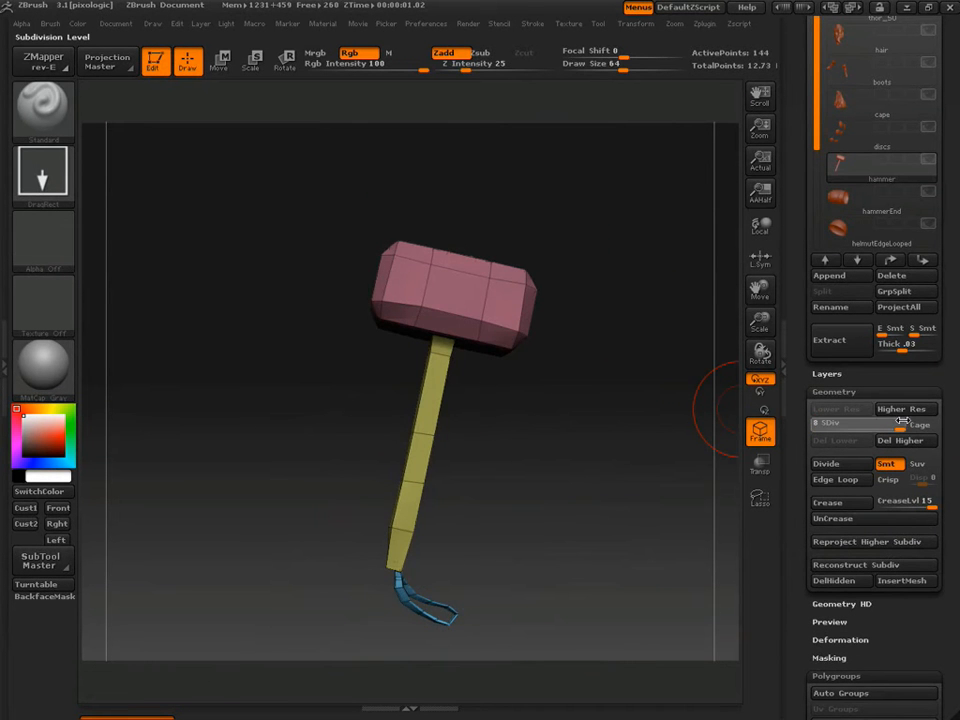
# Return the hammer to subdivision level 8 and turn off its polyframe.
pyautogui.press('d')
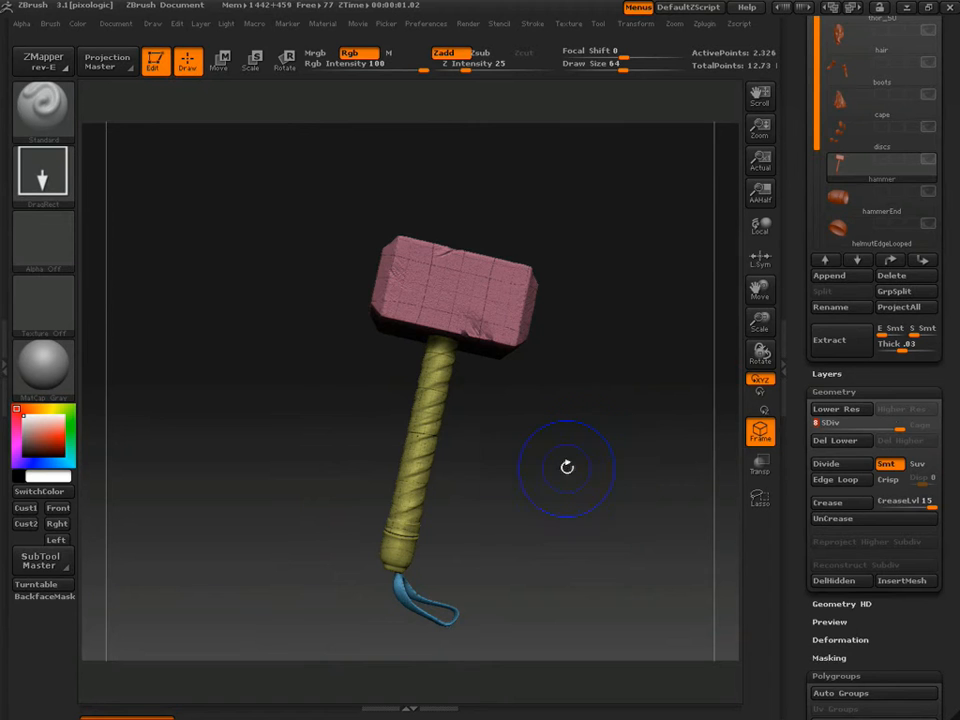
pyautogui.hotkey('shift', 'f')
pyautogui.keyDown('alt'); pyautogui.moveTo(563, 450); pyautogui.dragTo(654, 376); pyautogui.keyUp('alt')
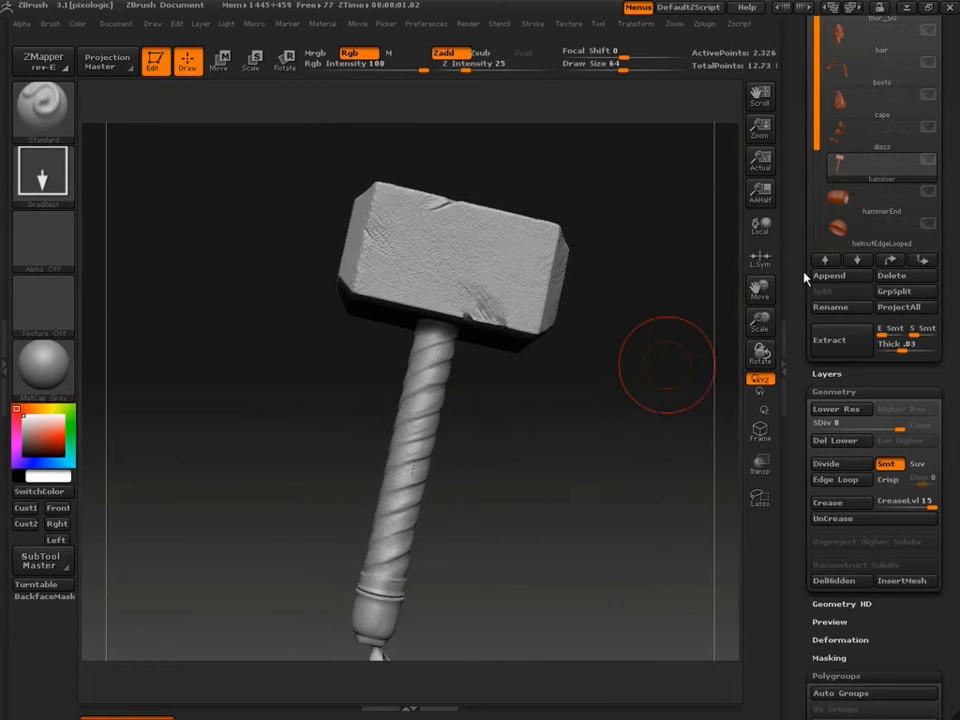
# Collapse the SubTool, Geometry and Polygroups sections of the hammer's tool settings.
pyautogui.scroll(5, 798, 350)
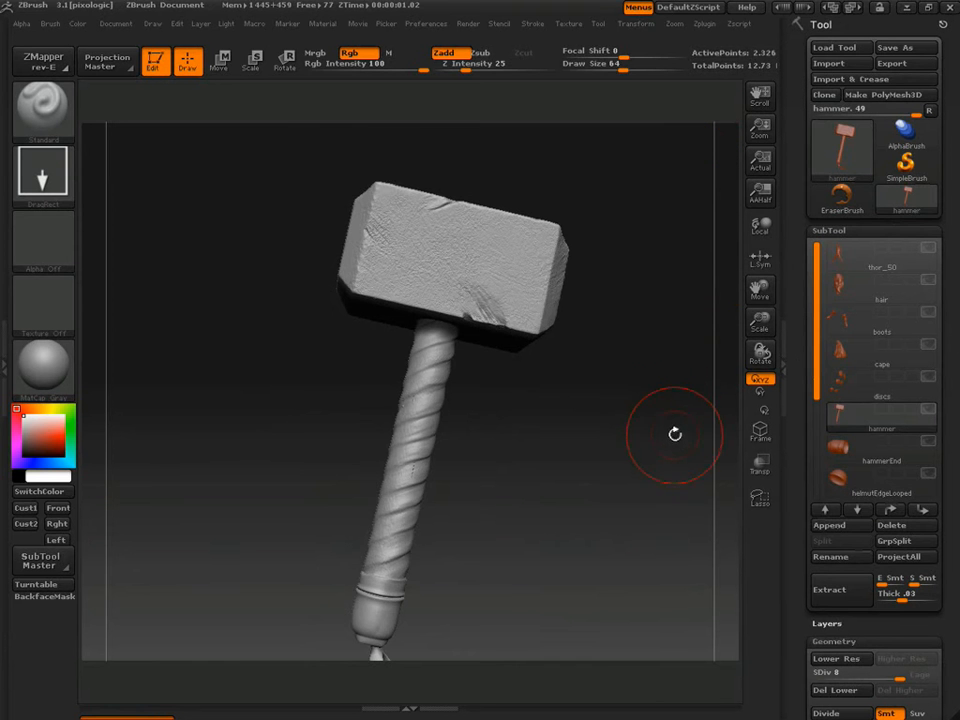
pyautogui.moveTo(619, 444); pyautogui.dragTo(583, 422)
pyautogui.click(827, 233)
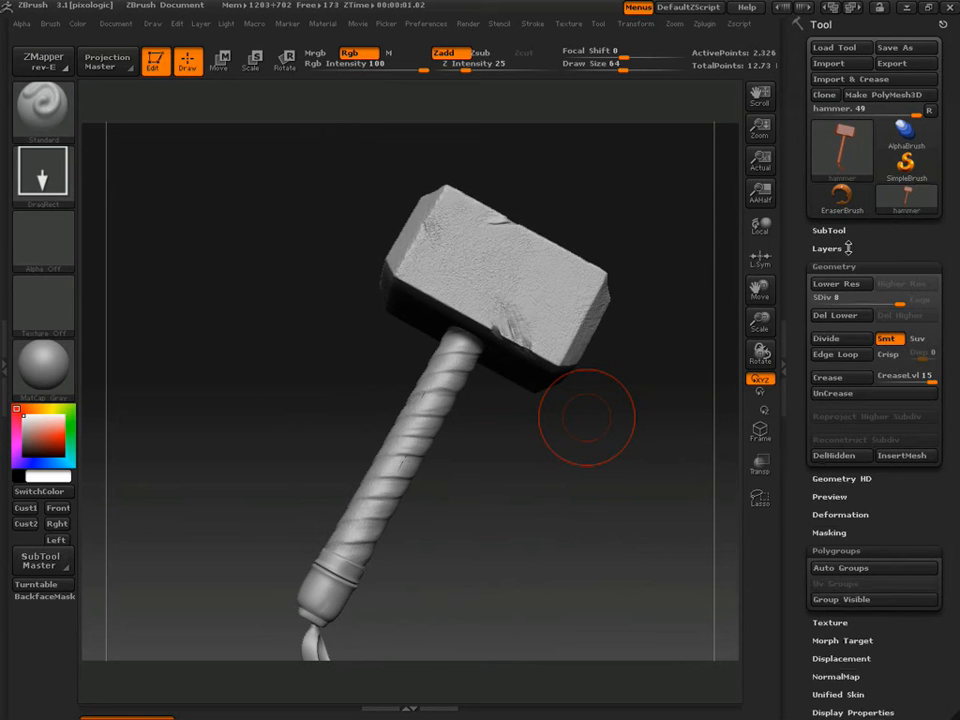
pyautogui.click(847, 265)
pyautogui.click(853, 356)
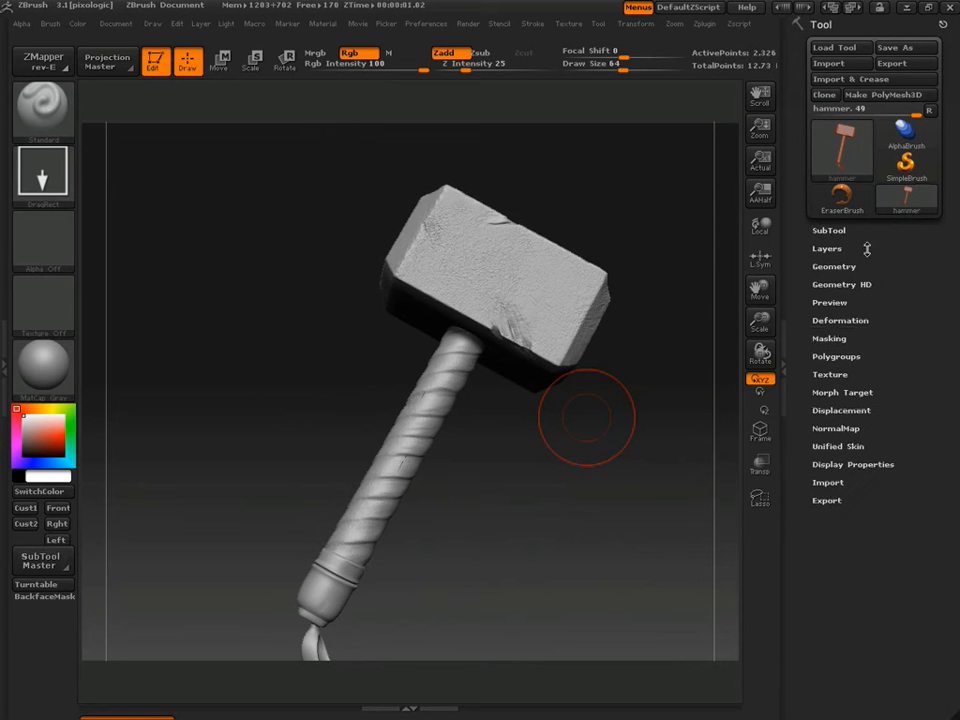
# Make thor_50 the active subtool from the SubTool list, fit the body in view and examine it from the front and side.
pyautogui.click(829, 231)
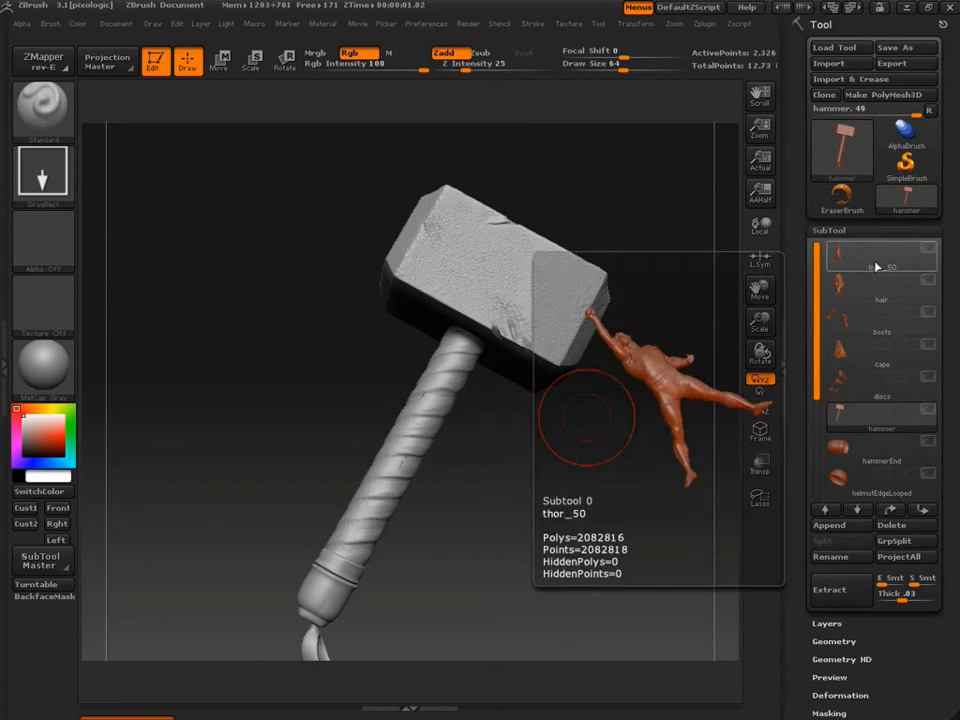
pyautogui.click(838, 258)
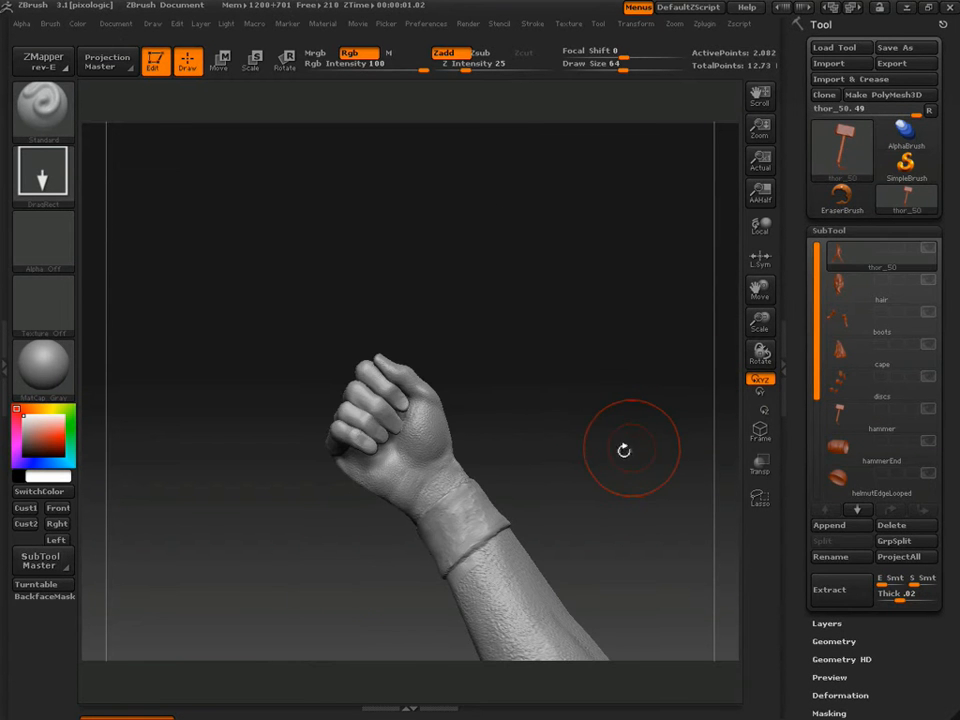
pyautogui.press('f')
pyautogui.moveTo(671, 345); pyautogui.dragTo(680, 420)
pyautogui.moveTo(636, 497); pyautogui.dragTo(697, 366)
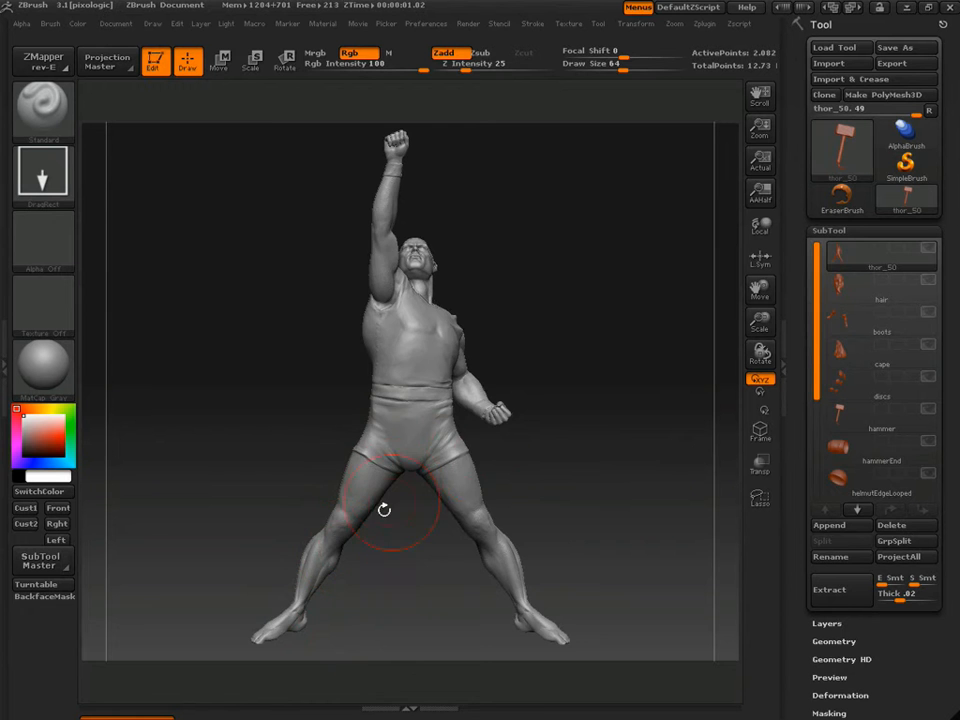
pyautogui.moveTo(620, 434)
pyautogui.mouseDown()
pyautogui.moveTo(591, 429)
pyautogui.moveTo(489, 469)
pyautogui.mouseUp()
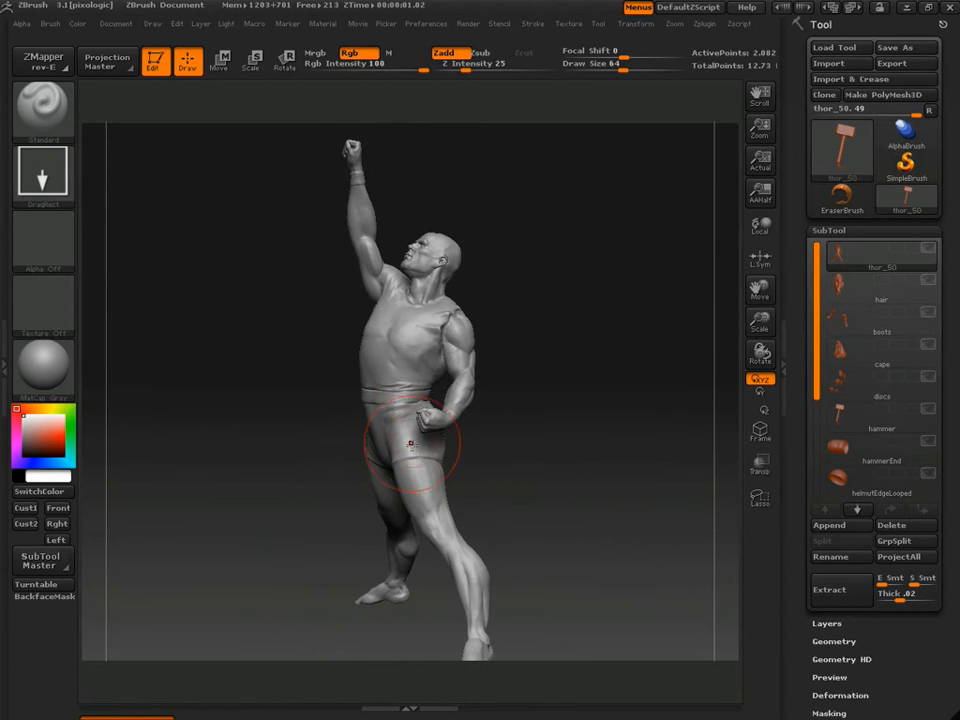
pyautogui.moveTo(415, 440)
pyautogui.mouseDown()
pyautogui.moveTo(604, 379)
pyautogui.moveTo(670, 338)
pyautogui.mouseUp()
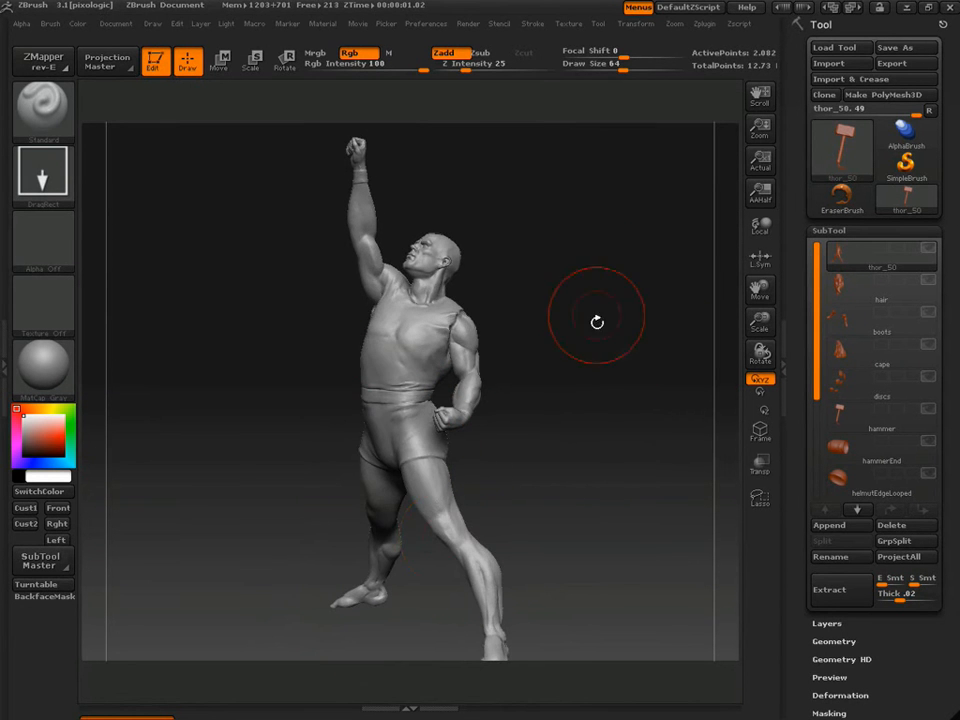
pyautogui.moveTo(597, 322)
pyautogui.mouseDown()
pyautogui.moveTo(606, 345)
pyautogui.moveTo(393, 312)
pyautogui.mouseUp()
pyautogui.moveTo(506, 447)
pyautogui.mouseDown()
pyautogui.moveTo(630, 422)
pyautogui.moveTo(691, 497)
pyautogui.mouseUp()
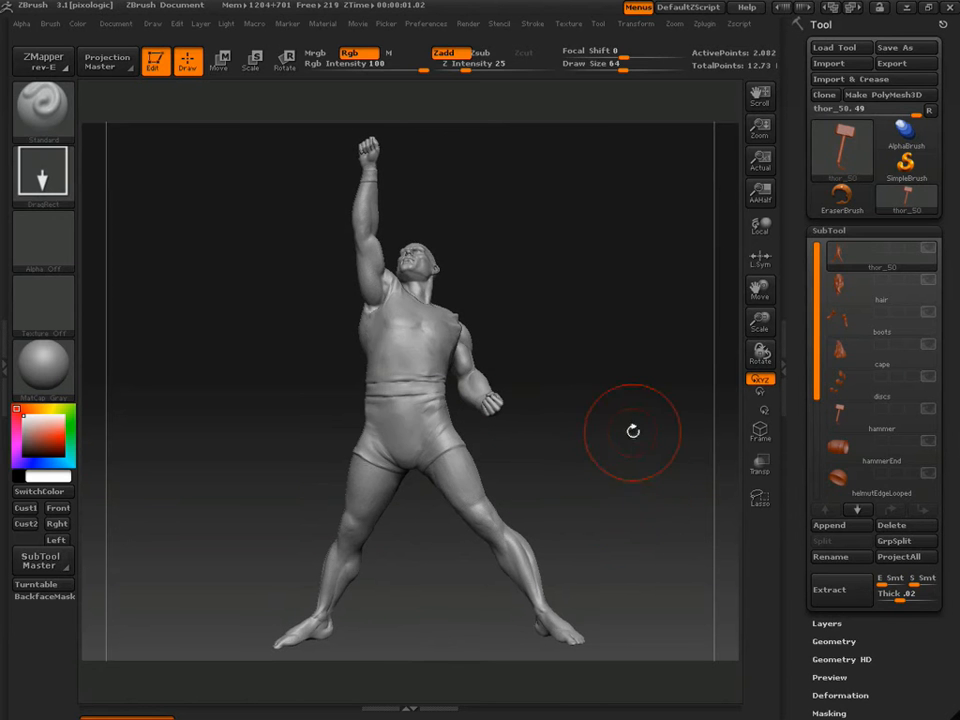
pyautogui.moveTo(604, 332)
pyautogui.mouseDown()
pyautogui.moveTo(564, 341)
pyautogui.moveTo(587, 387)
pyautogui.mouseUp()
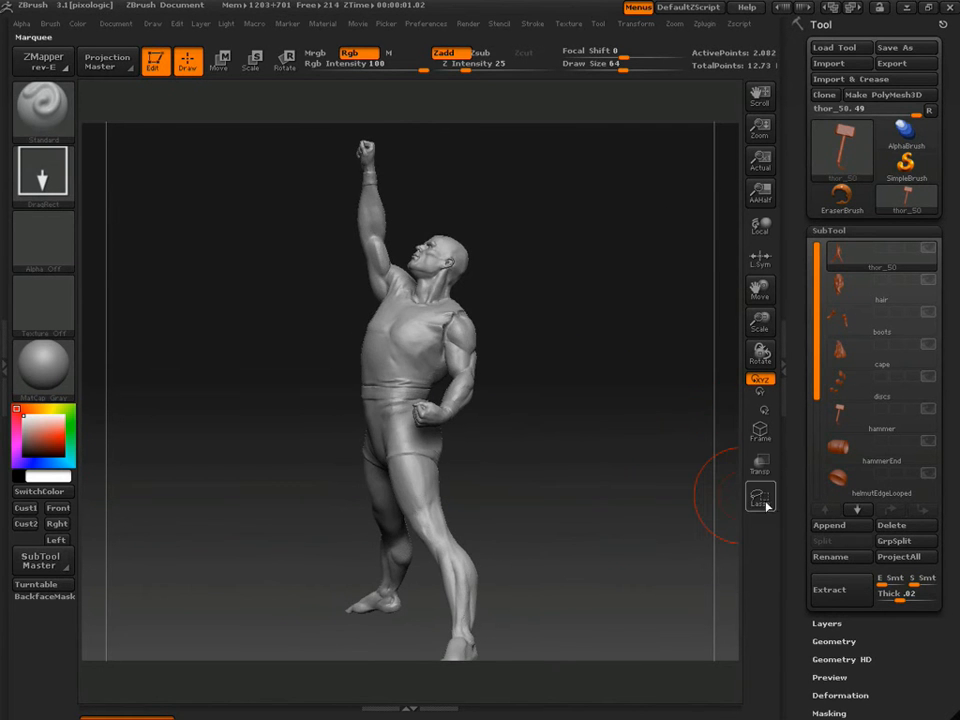
# Open the thor_50 body's Texture settings to check its UV options.
pyautogui.moveTo(795, 508); pyautogui.dragTo(795, 133)
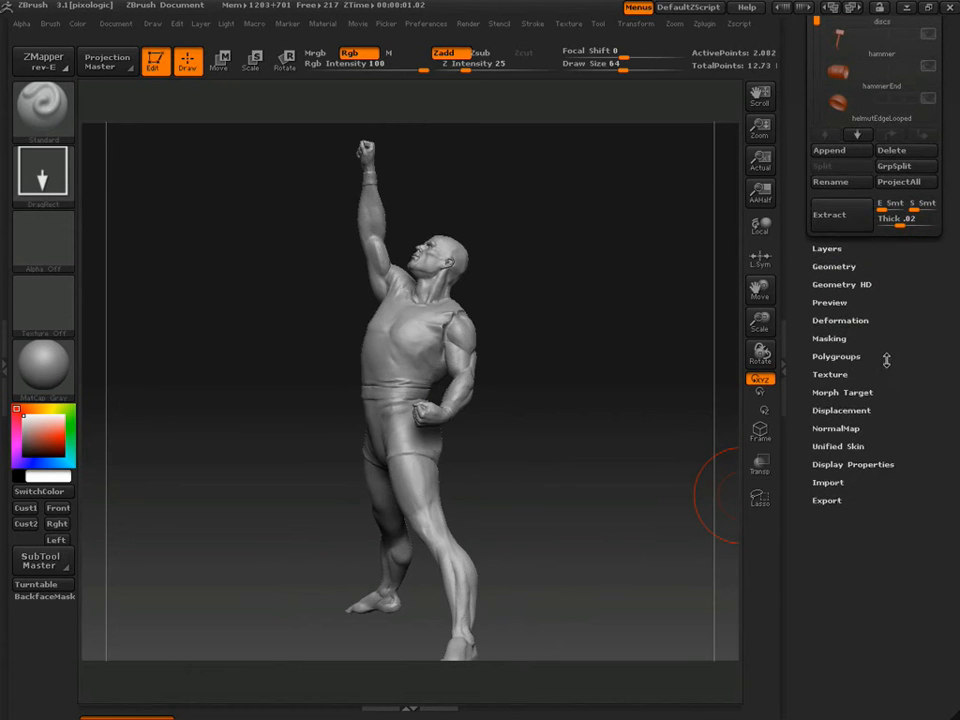
pyautogui.click(858, 374)
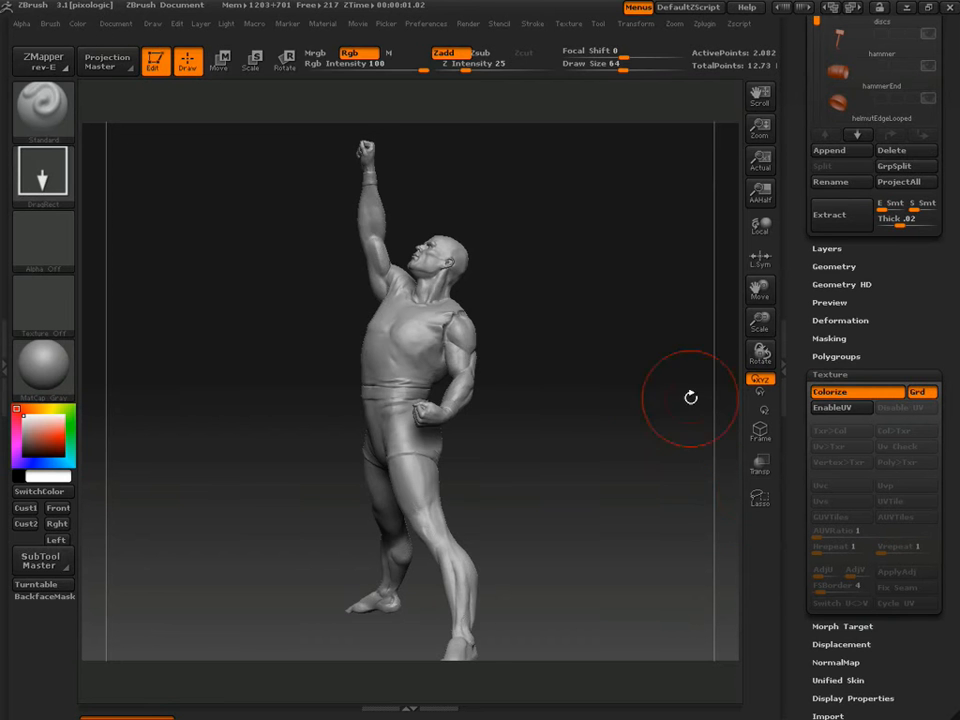
pyautogui.moveTo(690, 397); pyautogui.dragTo(619, 401)
pyautogui.scroll(5, 842, 437)
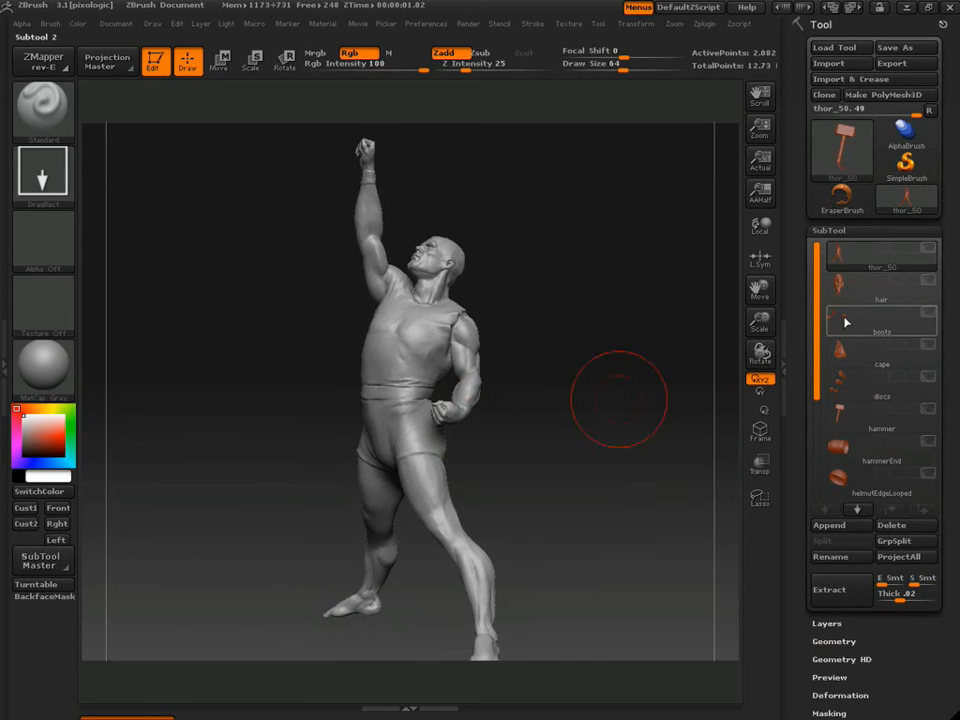
# Show the helmutEdgeLooped, both wing and hair subtools on Thor's head, and examine the upper body from the front.
pyautogui.keyDown('alt'); pyautogui.moveTo(611, 309); pyautogui.dragTo(634, 473); pyautogui.keyUp('alt')
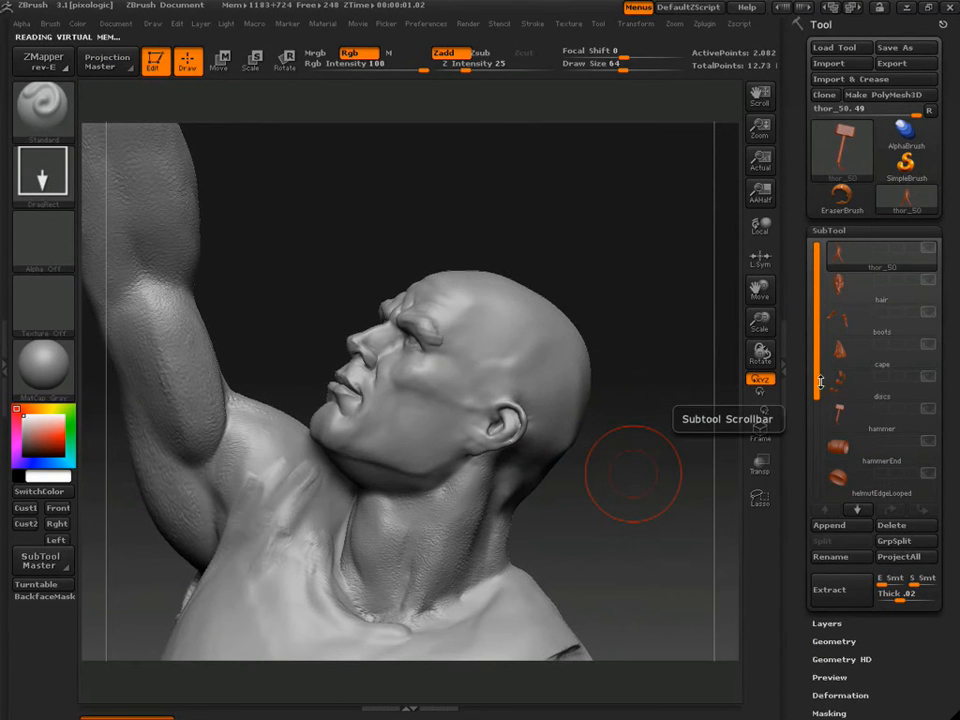
pyautogui.moveTo(815, 414); pyautogui.dragTo(811, 473)
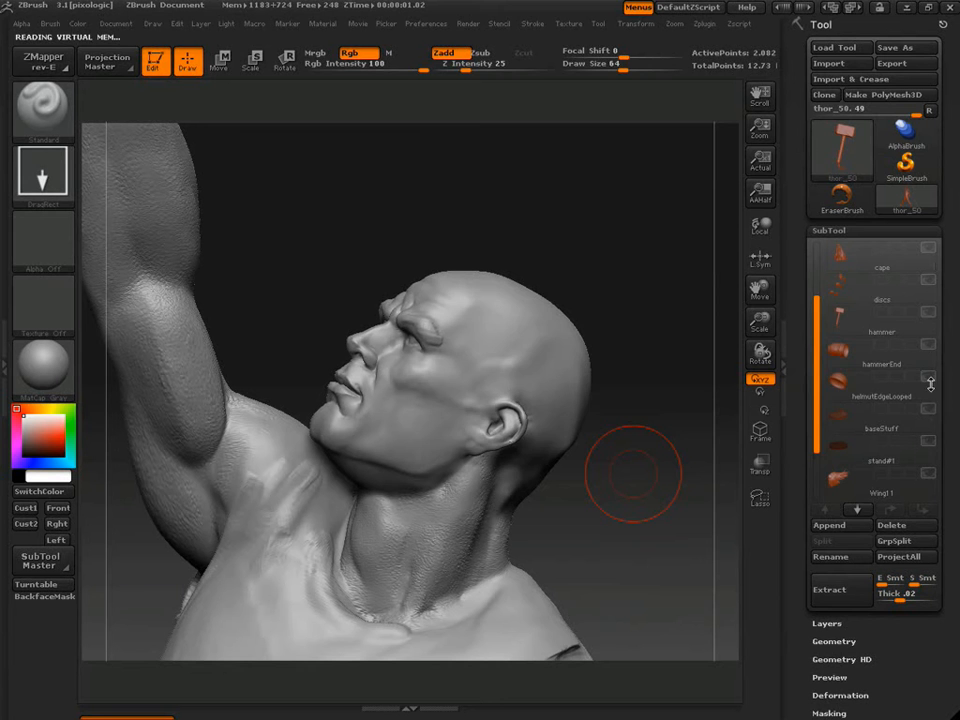
pyautogui.scroll(-2, 930, 381)
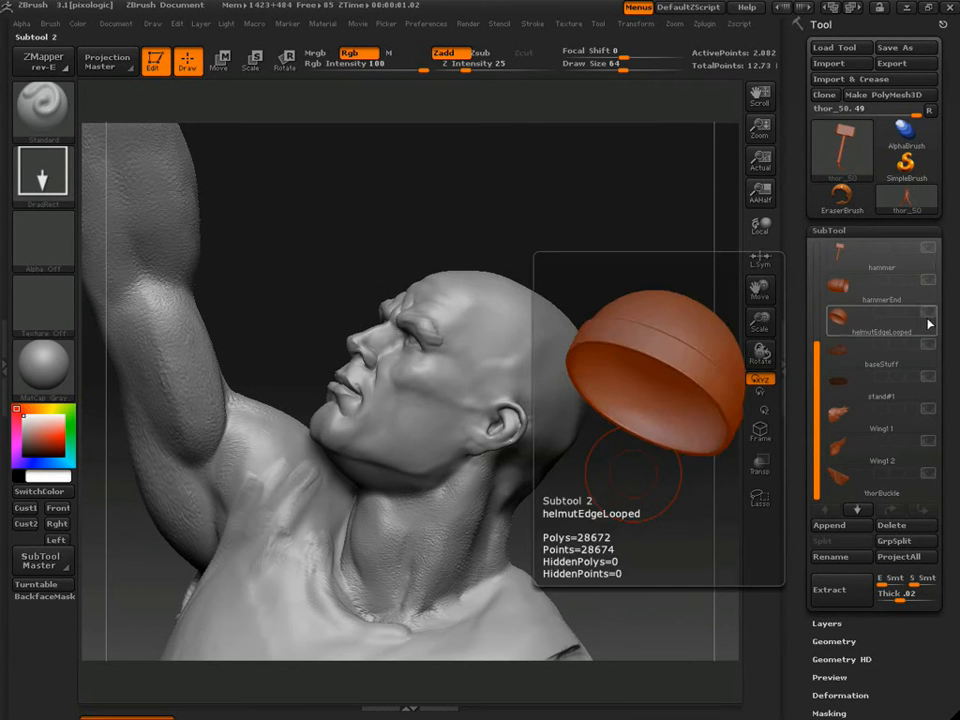
pyautogui.click(928, 312)
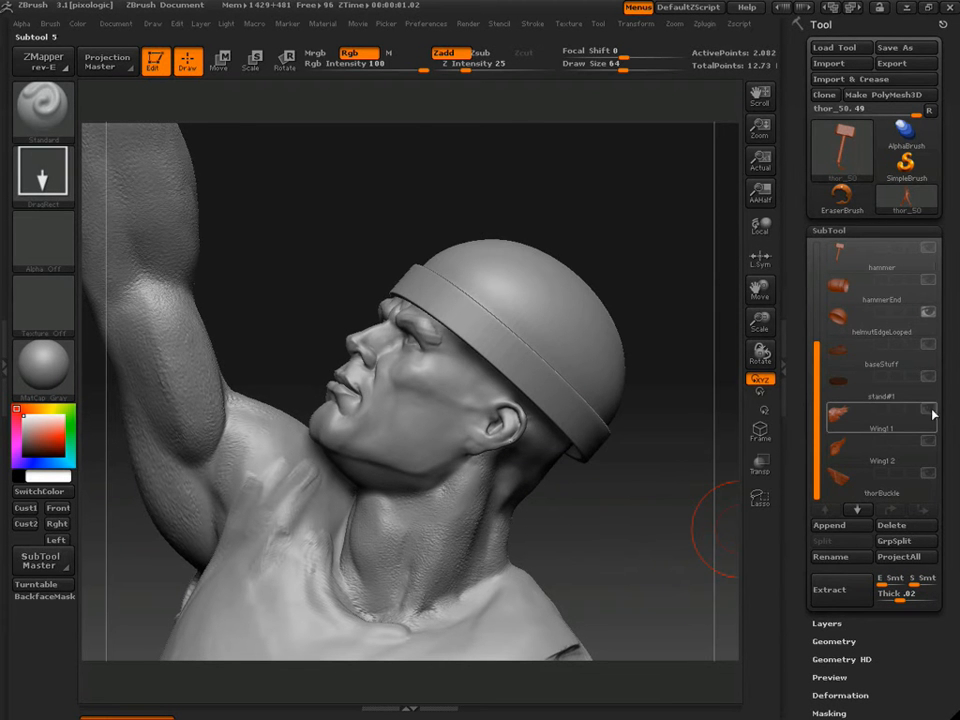
pyautogui.click(897, 462)
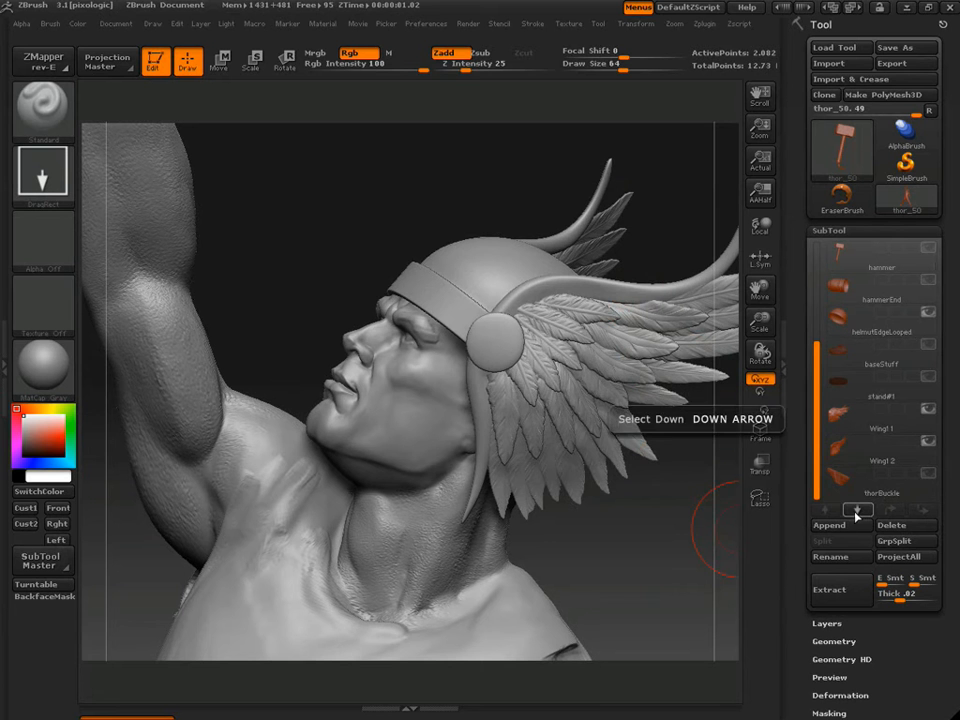
pyautogui.click(857, 510)
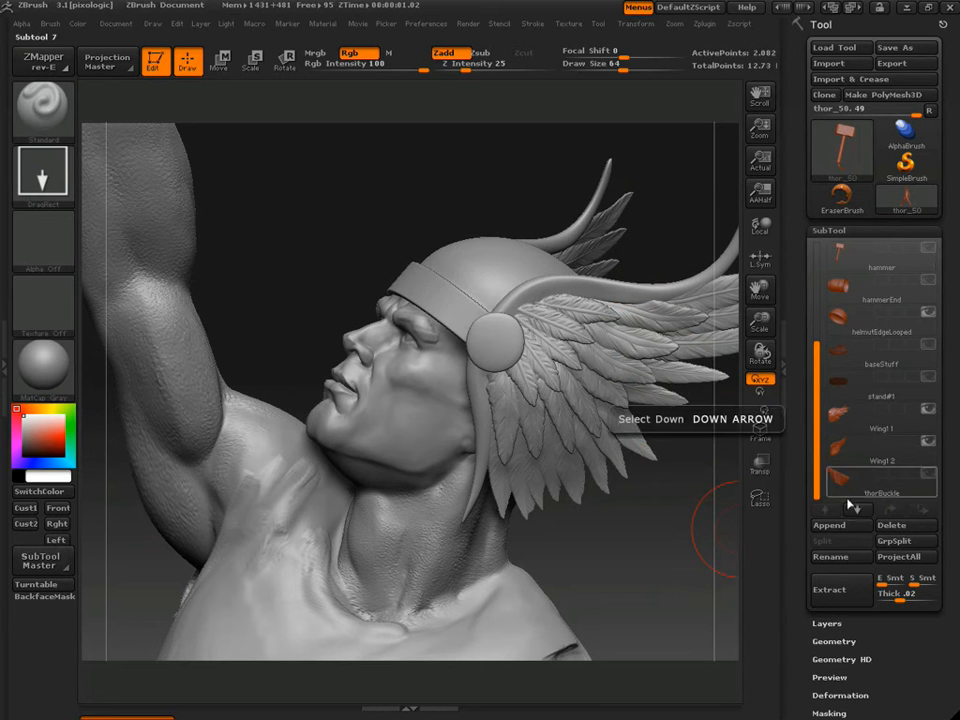
pyautogui.moveTo(814, 376); pyautogui.dragTo(815, 318)
pyautogui.click(880, 288)
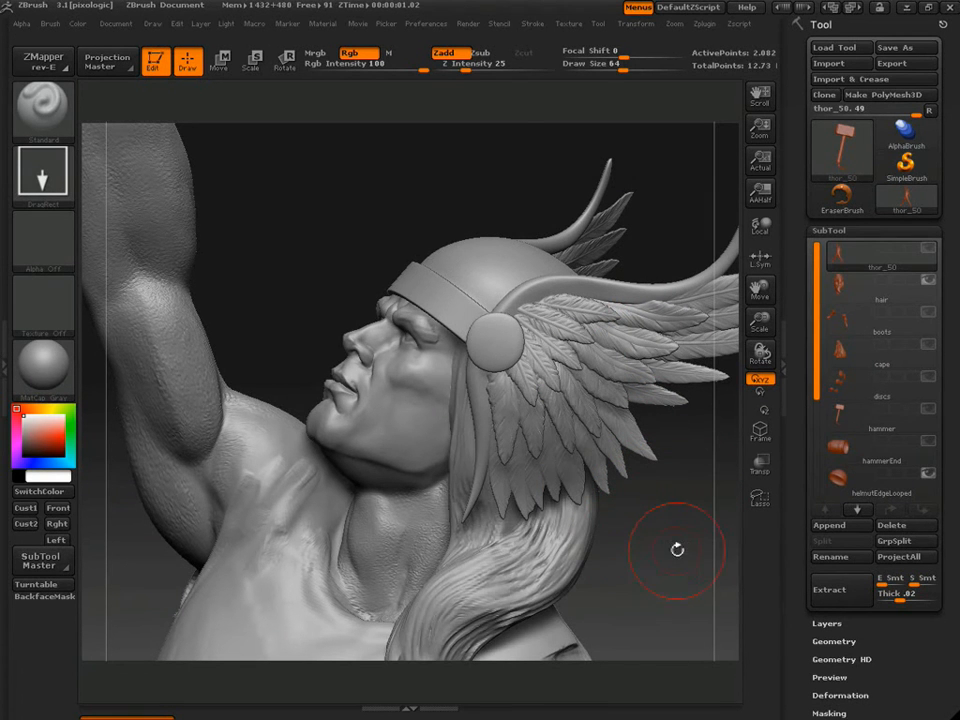
pyautogui.keyDown('alt'); pyautogui.moveTo(661, 555); pyautogui.dragTo(654, 607); pyautogui.keyUp('alt')
pyautogui.keyDown('alt'); pyautogui.moveTo(605, 391); pyautogui.dragTo(603, 468); pyautogui.keyUp('alt')
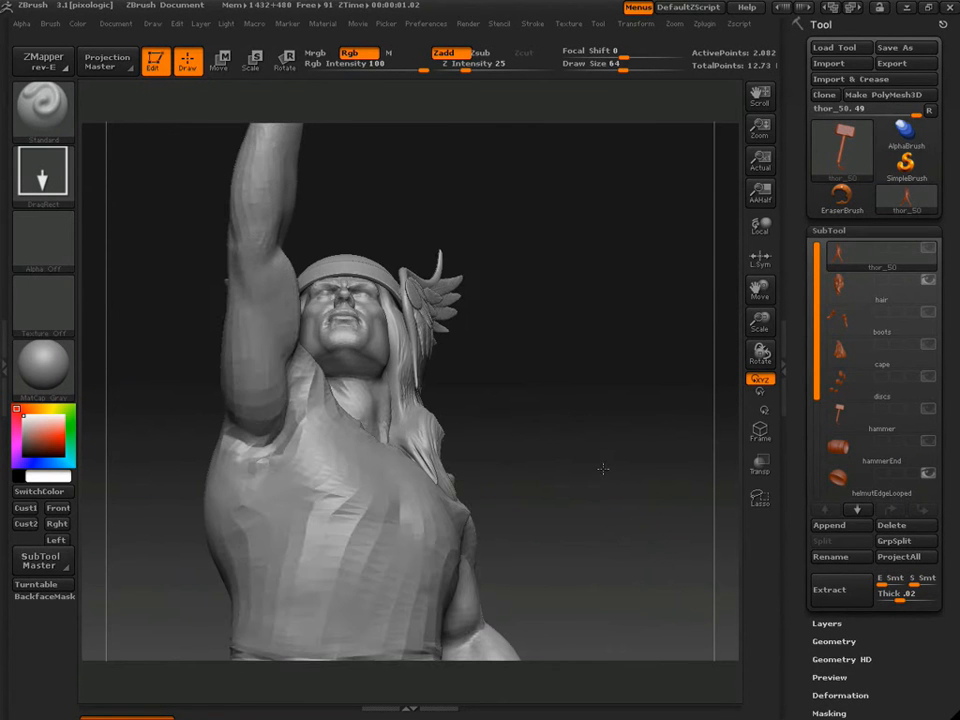
pyautogui.moveTo(596, 511); pyautogui.dragTo(597, 512)
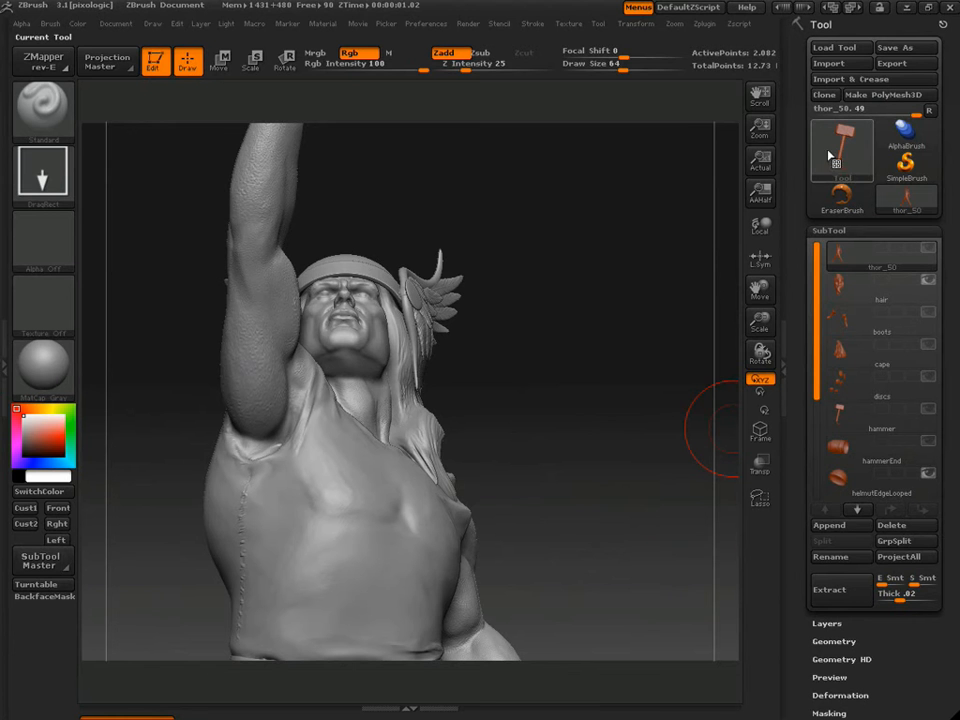
# Switch to the PolyMesh3D star tool and import body.obj from the parts folder into it.
pyautogui.click(818, 206)
pyautogui.click(456, 302)
pyautogui.click(828, 63)
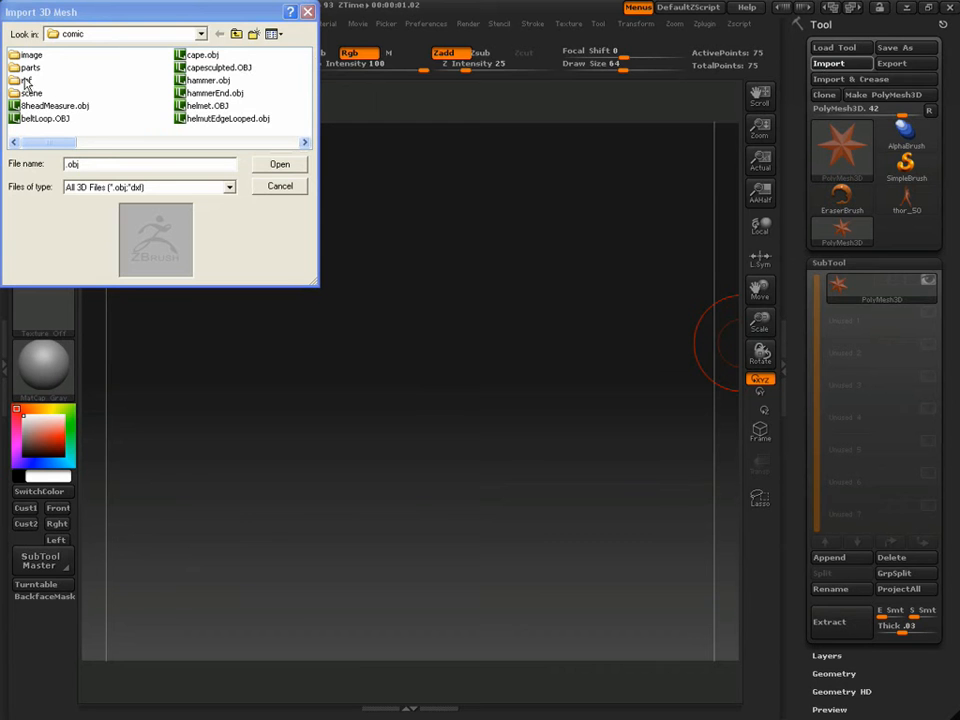
pyautogui.click(231, 206)
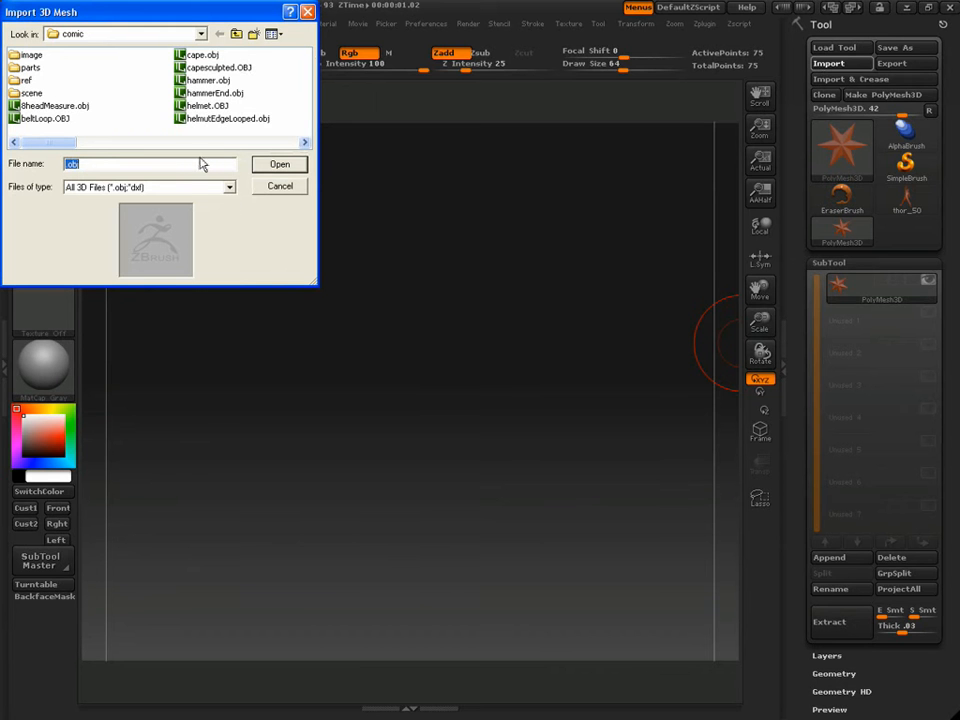
pyautogui.doubleClick(24, 68)
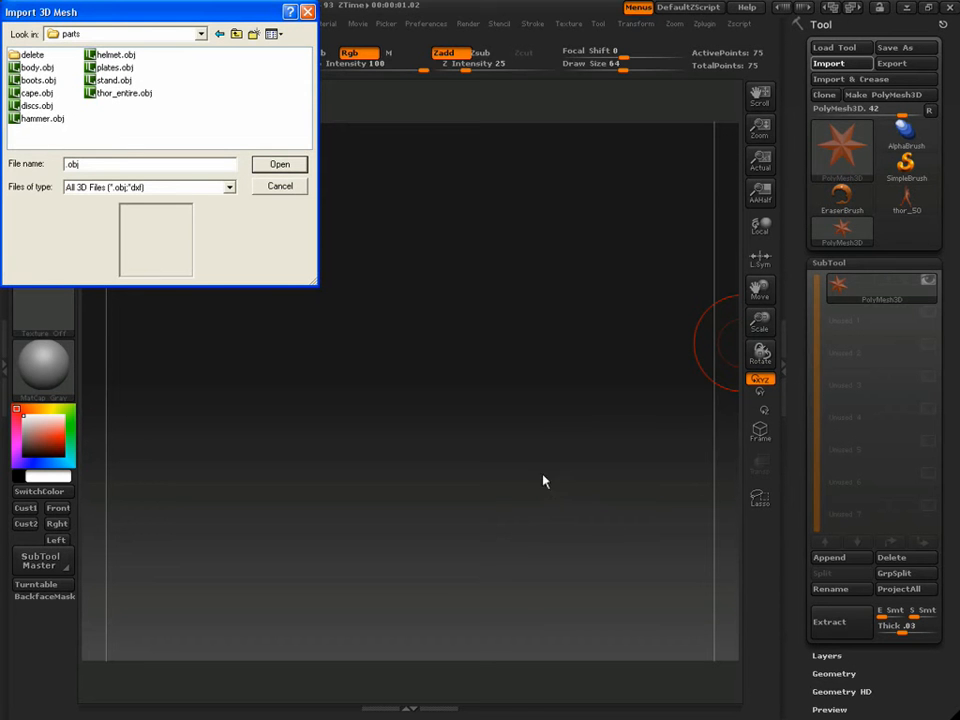
pyautogui.click(33, 68)
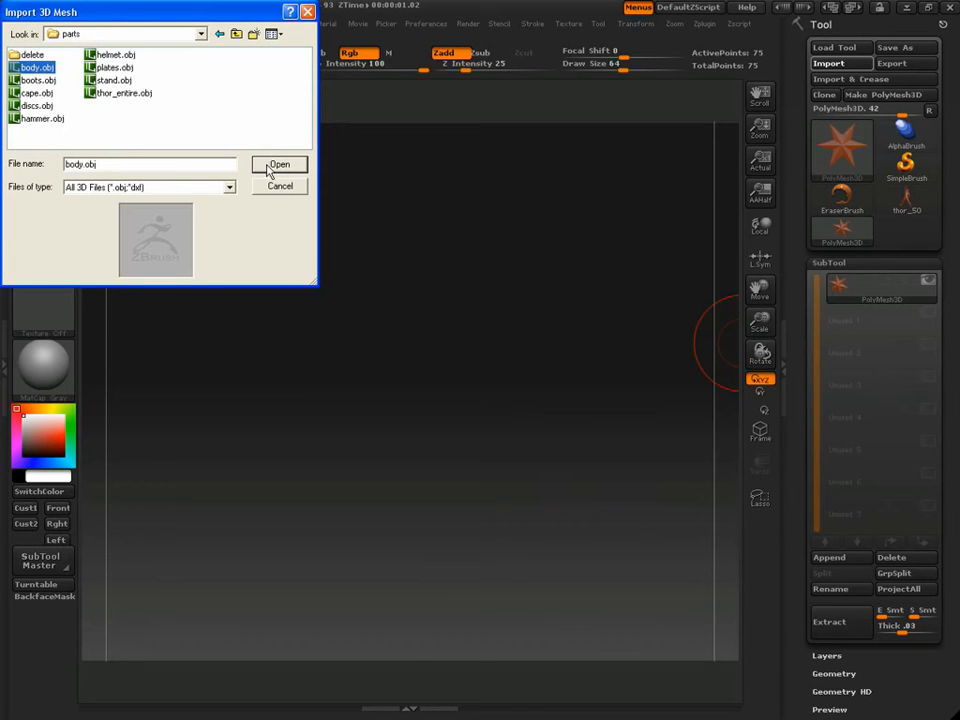
pyautogui.click(272, 166)
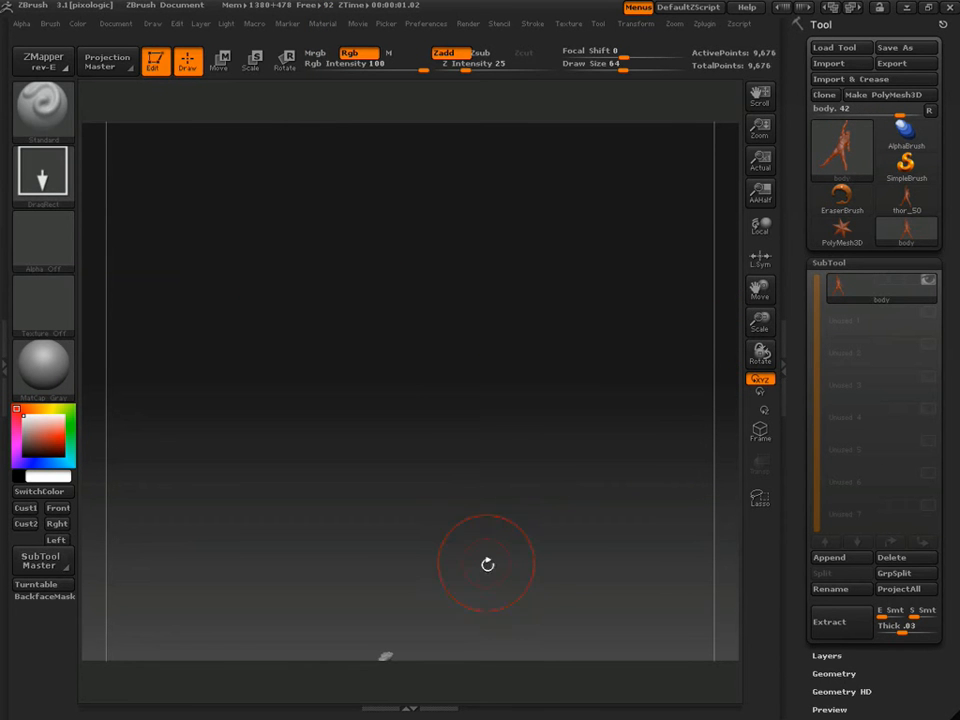
# Draw the imported body mesh on the canvas in Edit mode, and view the figure from its side.
pyautogui.press('t')
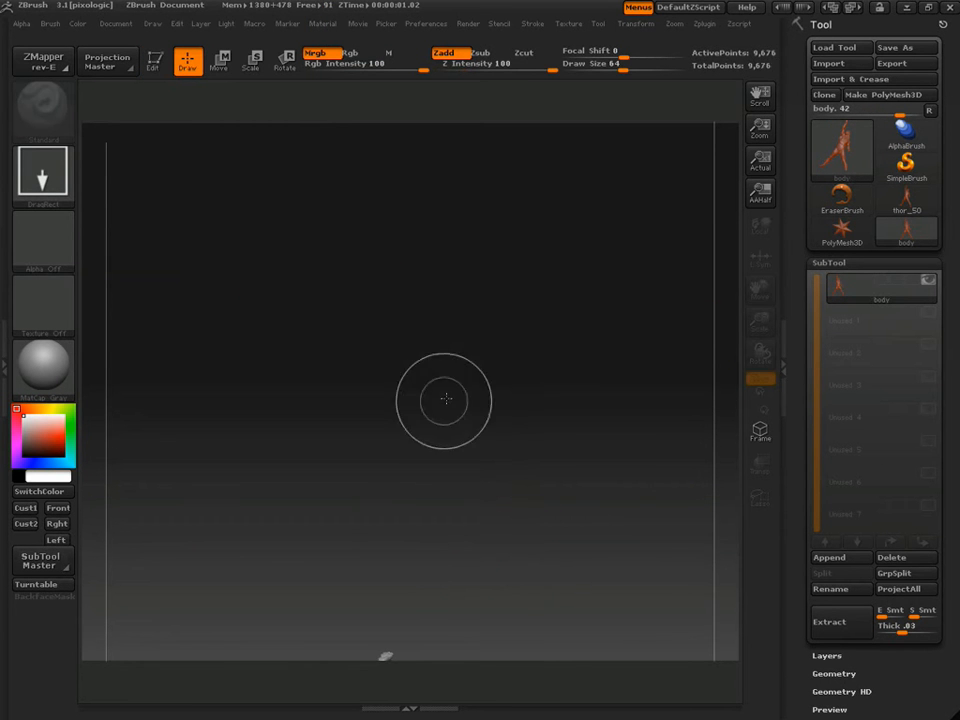
pyautogui.moveTo(446, 398); pyautogui.dragTo(399, 611)
pyautogui.press('t')
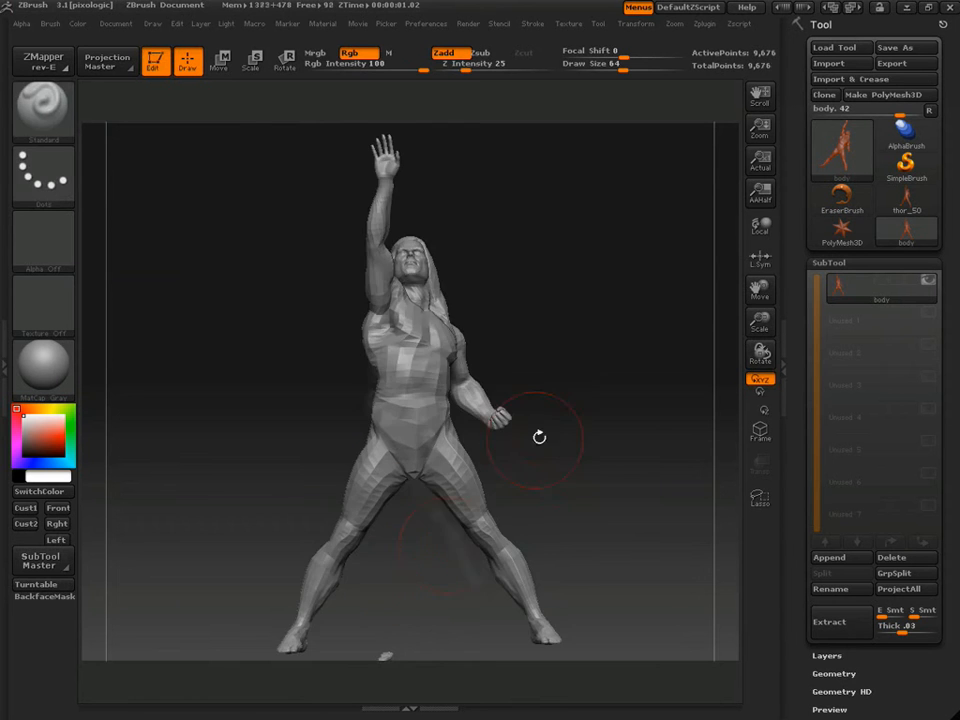
pyautogui.moveTo(656, 362)
pyautogui.mouseDown()
pyautogui.moveTo(450, 379)
pyautogui.moveTo(660, 375)
pyautogui.moveTo(538, 379)
pyautogui.moveTo(579, 364)
pyautogui.mouseUp()
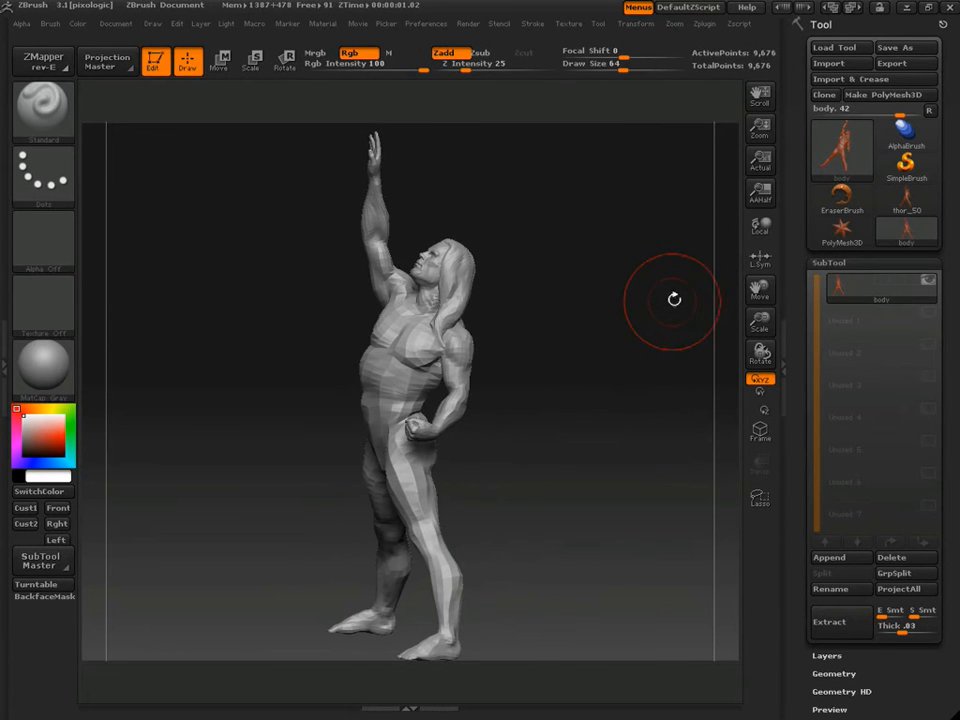
# Try to import boots.obj from the parts folder into the current body tool.
pyautogui.click(835, 63)
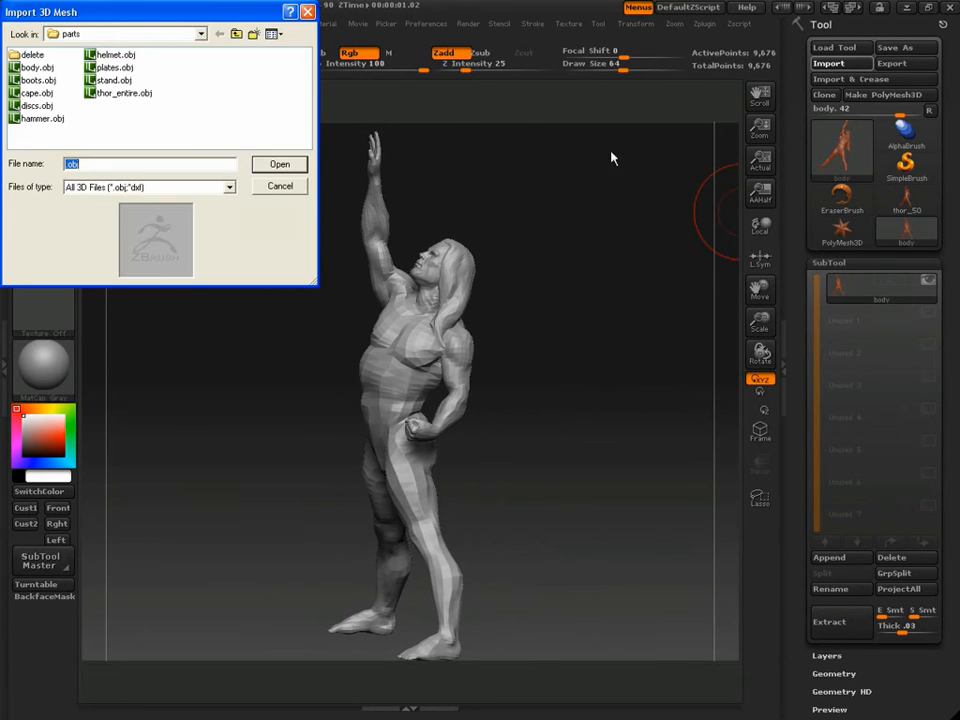
pyautogui.click(38, 80)
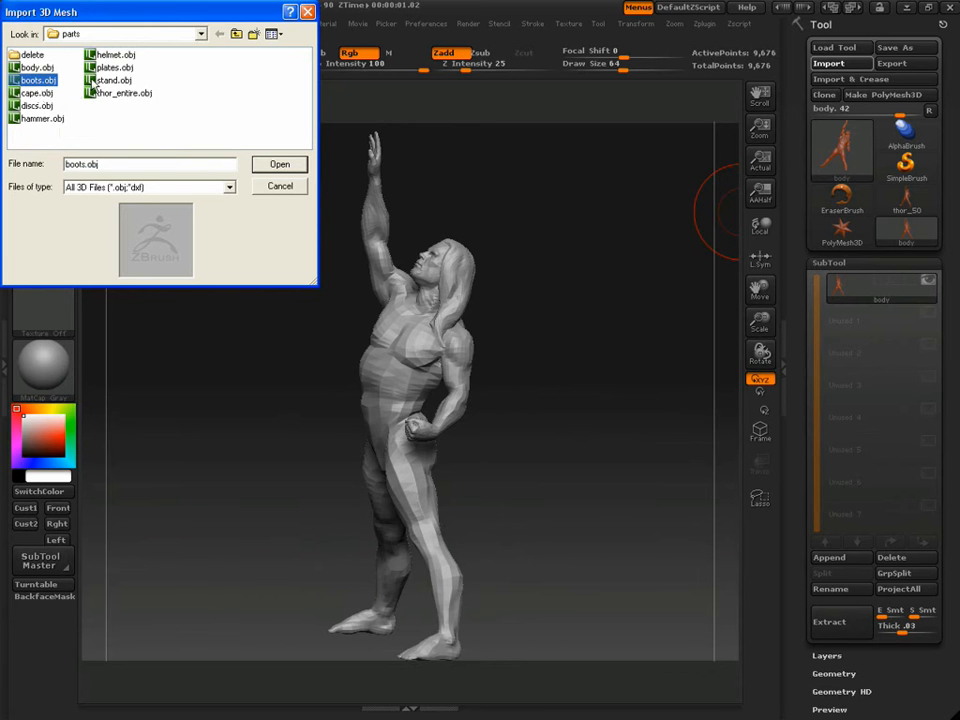
pyautogui.click(288, 170)
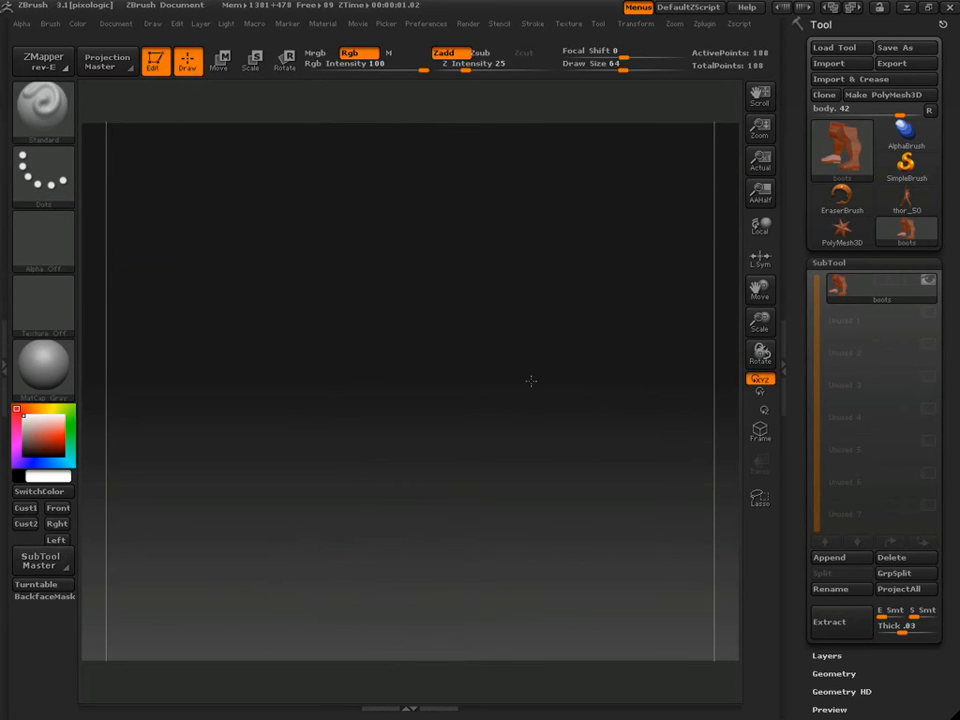
pyautogui.moveTo(531, 381)
pyautogui.mouseDown()
pyautogui.moveTo(604, 373)
pyautogui.moveTo(615, 358)
pyautogui.moveTo(617, 369)
pyautogui.moveTo(689, 318)
pyautogui.moveTo(664, 315)
pyautogui.mouseUp()
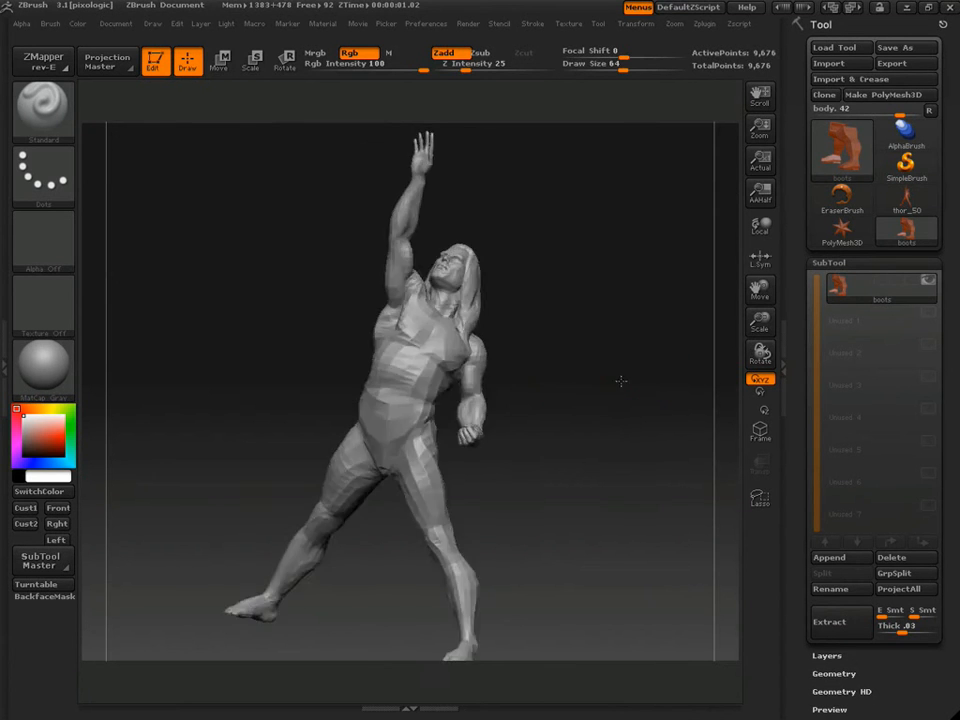
pyautogui.moveTo(619, 379)
pyautogui.mouseDown()
pyautogui.moveTo(628, 360)
pyautogui.moveTo(622, 371)
pyautogui.mouseUp()
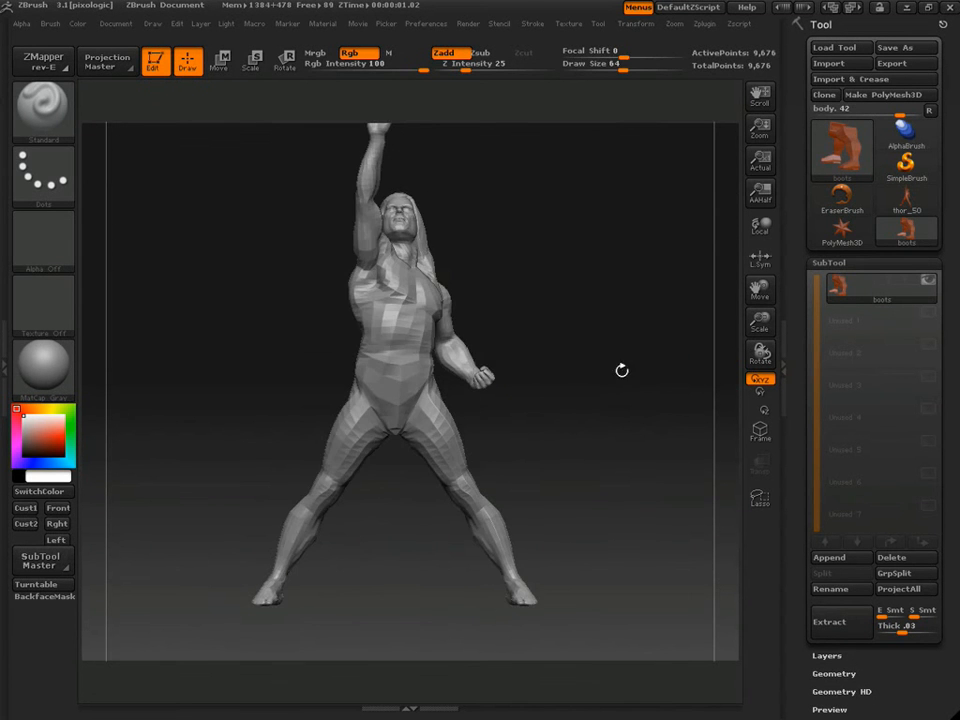
# Switch to the PolyMesh3D star tool and import boots.obj from the parts folder into it.
pyautogui.click(844, 236)
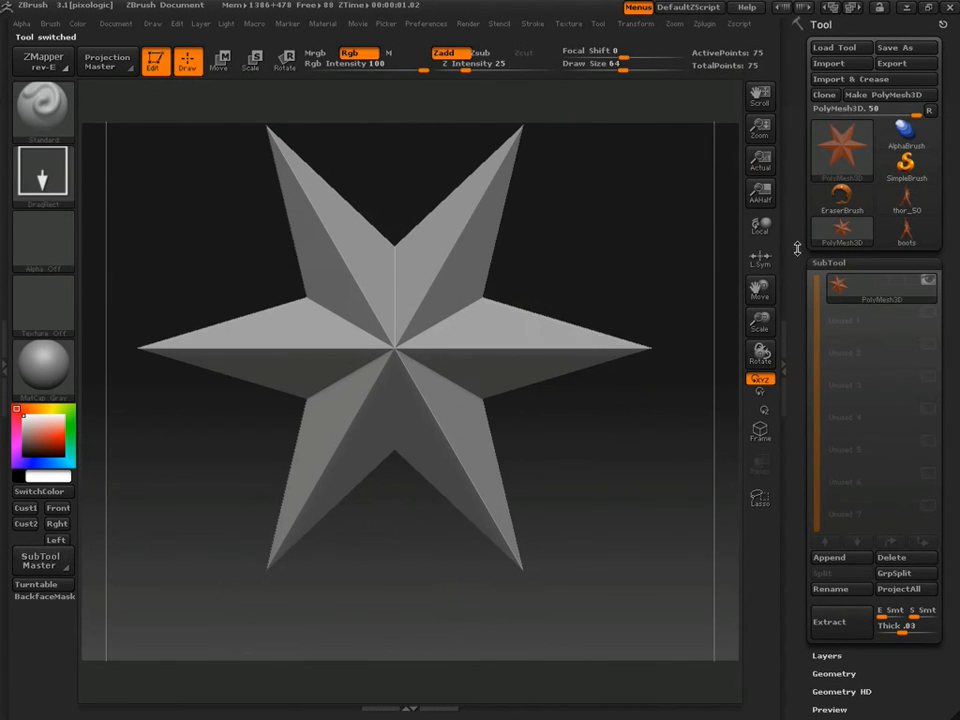
pyautogui.click(843, 64)
pyautogui.click(33, 82)
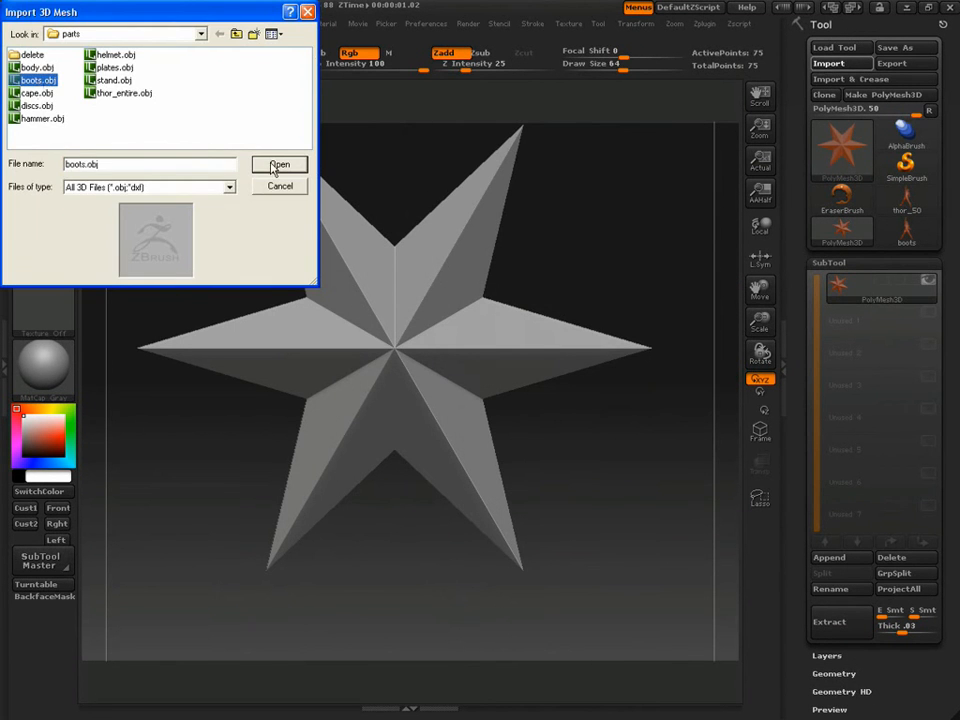
pyautogui.click(279, 164)
# Return to the PolyMesh3D star tool and import cape.obj from the parts folder as another tool.
pyautogui.click(841, 241)
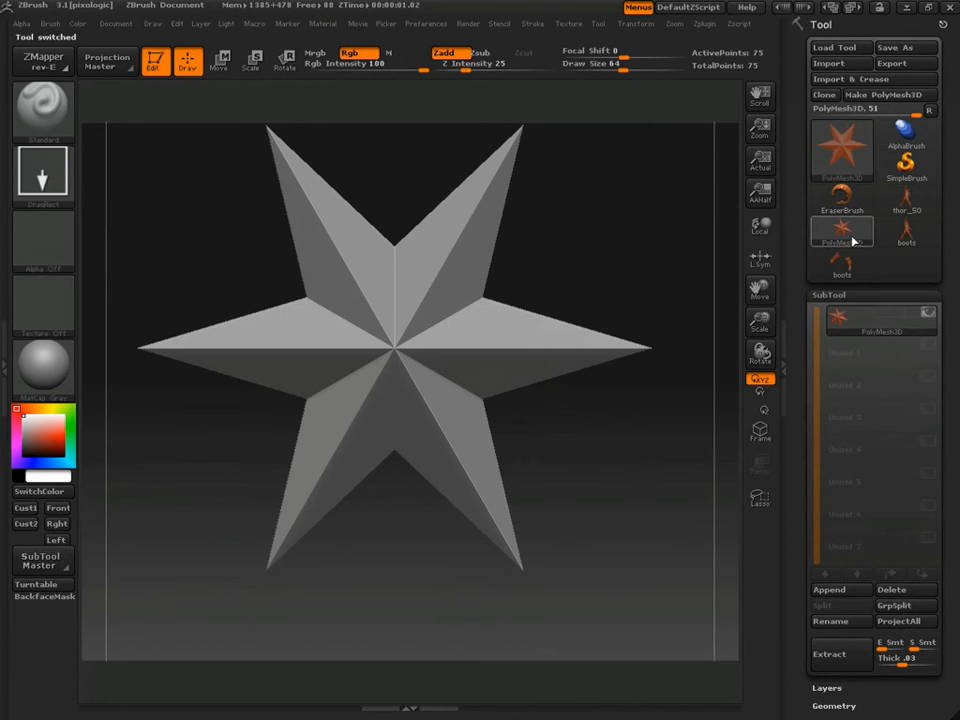
pyautogui.click(843, 64)
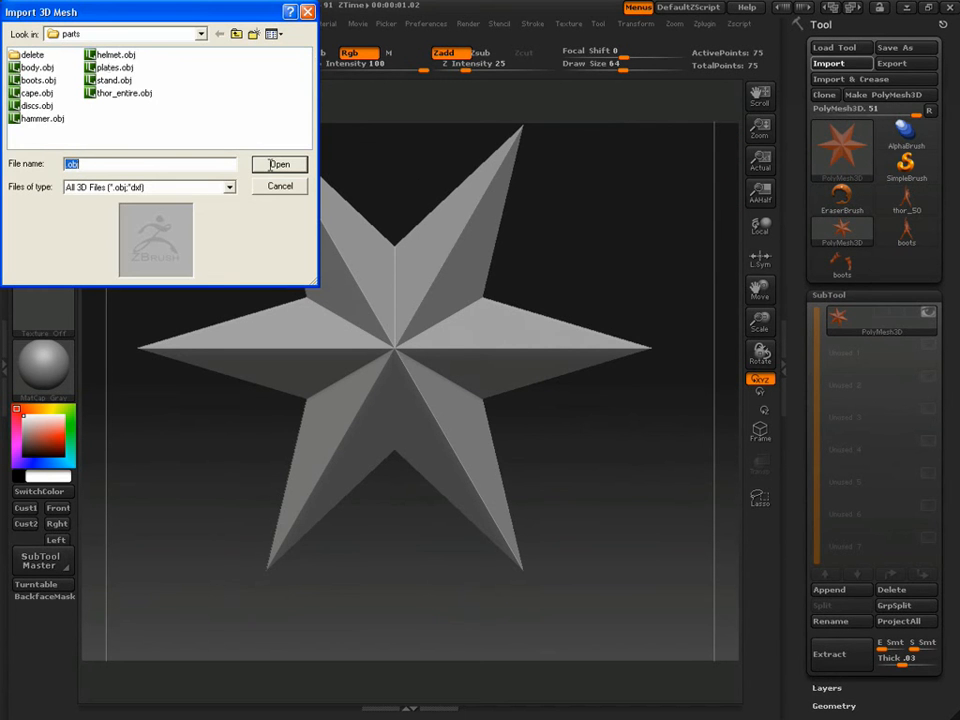
pyautogui.click(38, 93)
pyautogui.click(275, 164)
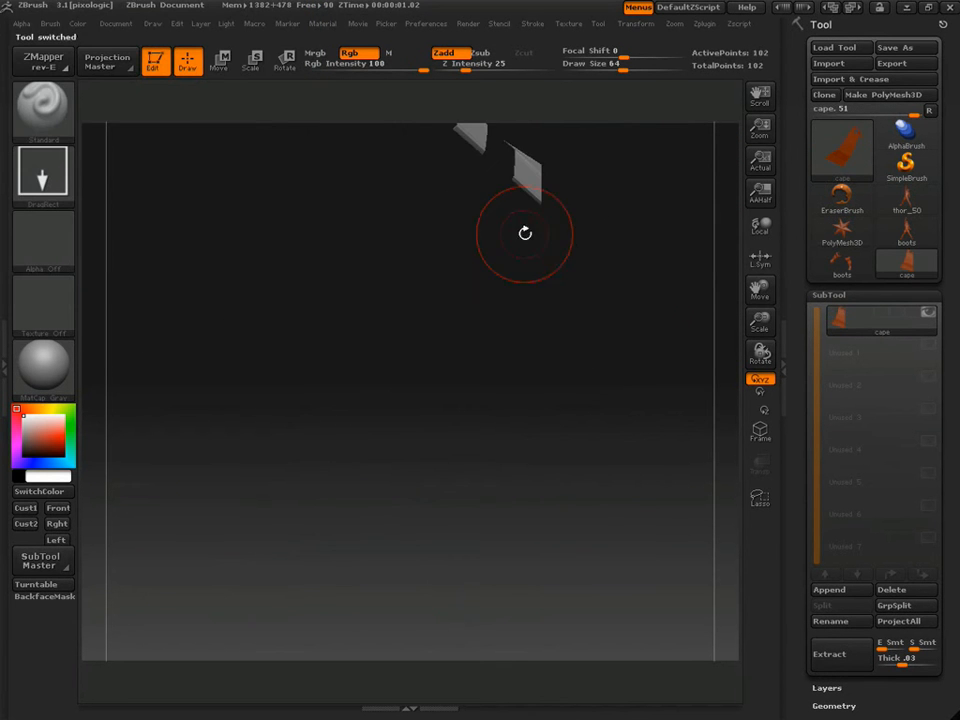
pyautogui.moveTo(647, 298); pyautogui.dragTo(728, 248)
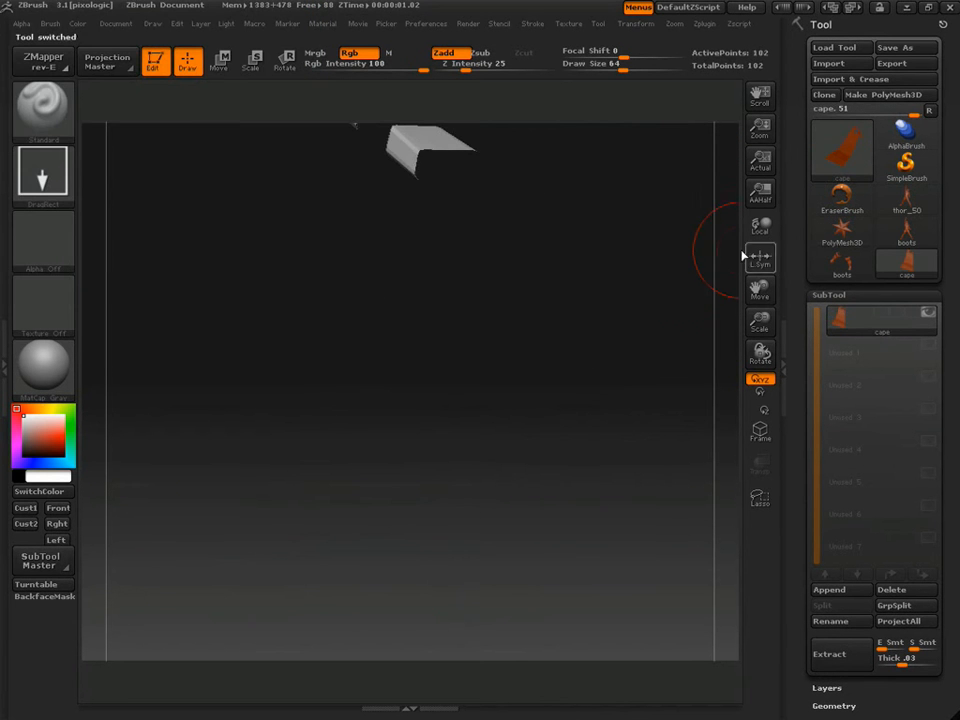
# Switch back to the imported low-resolution body tool and append the boots mesh to it as a subtool.
pyautogui.moveTo(910, 209)
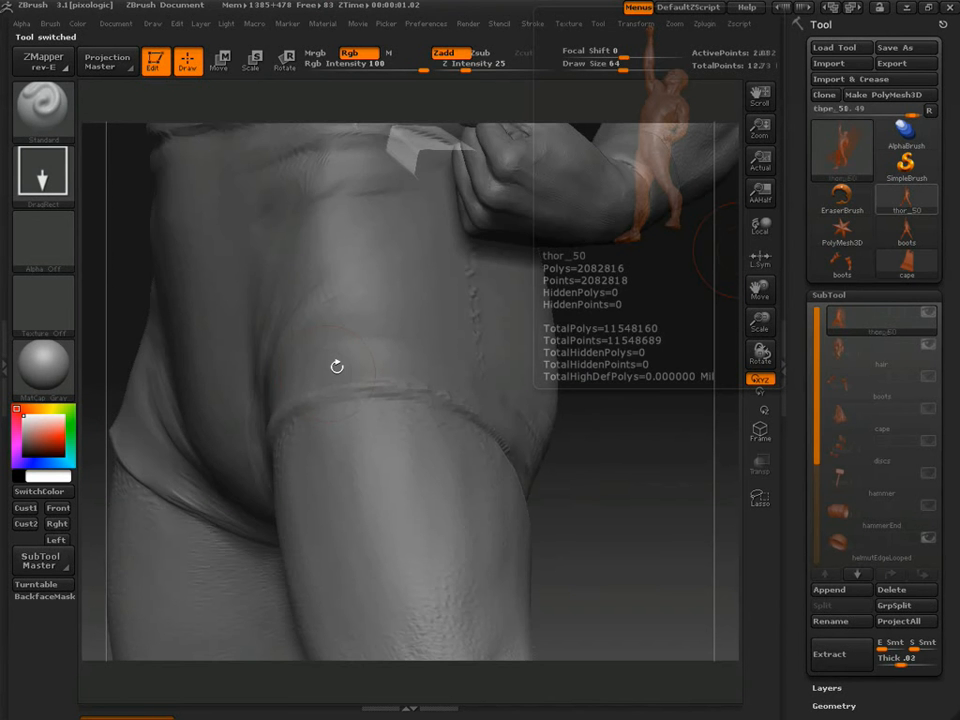
pyautogui.click(906, 232)
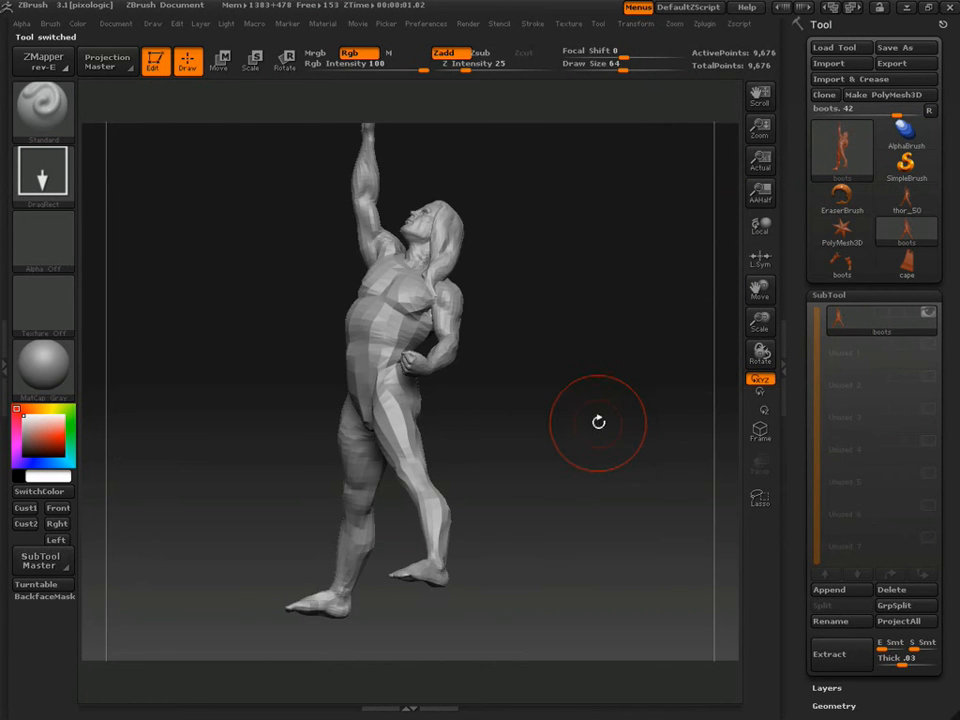
pyautogui.moveTo(581, 420); pyautogui.dragTo(720, 410)
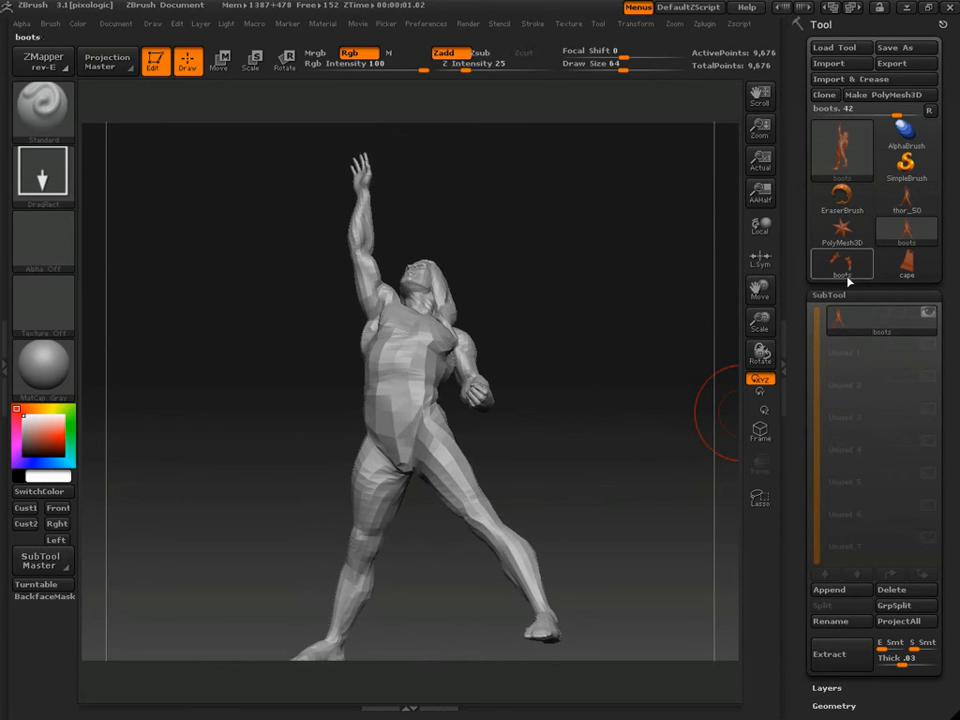
pyautogui.moveTo(803, 316); pyautogui.dragTo(799, 280)
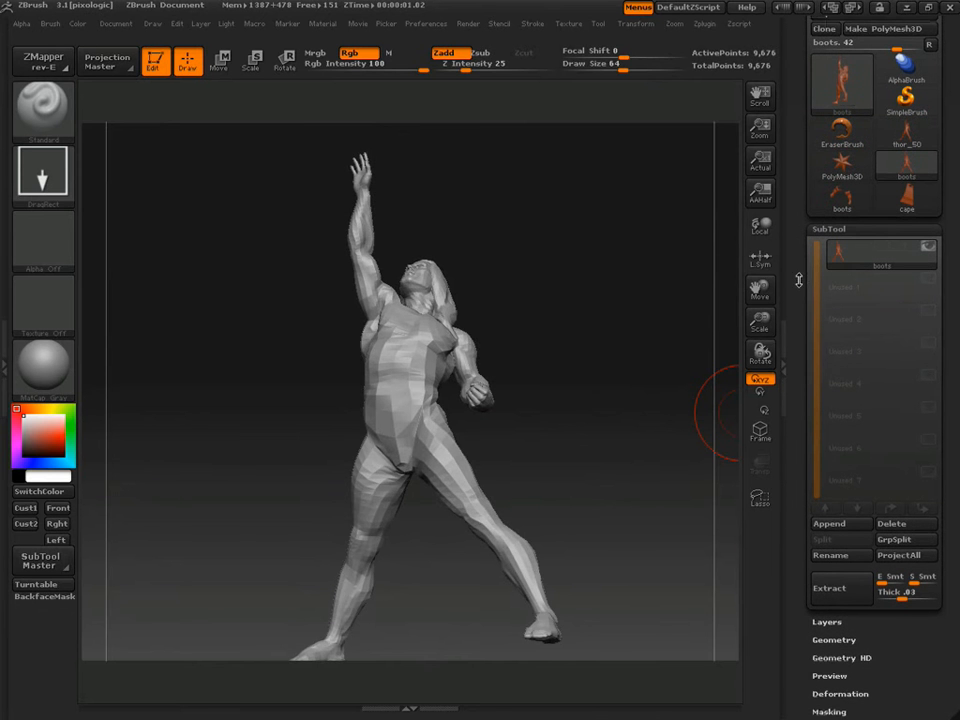
pyautogui.click(832, 523)
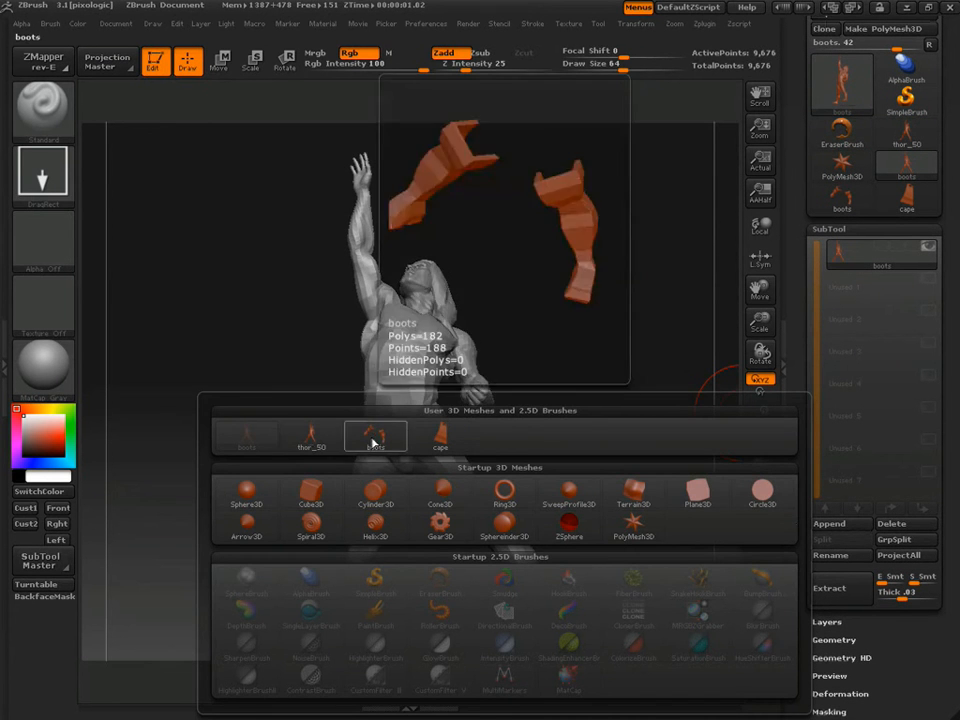
pyautogui.click(375, 435)
pyautogui.moveTo(606, 396); pyautogui.dragTo(548, 432)
# Append the cape mesh as a subtool of the body, and view all three parts together.
pyautogui.click(840, 524)
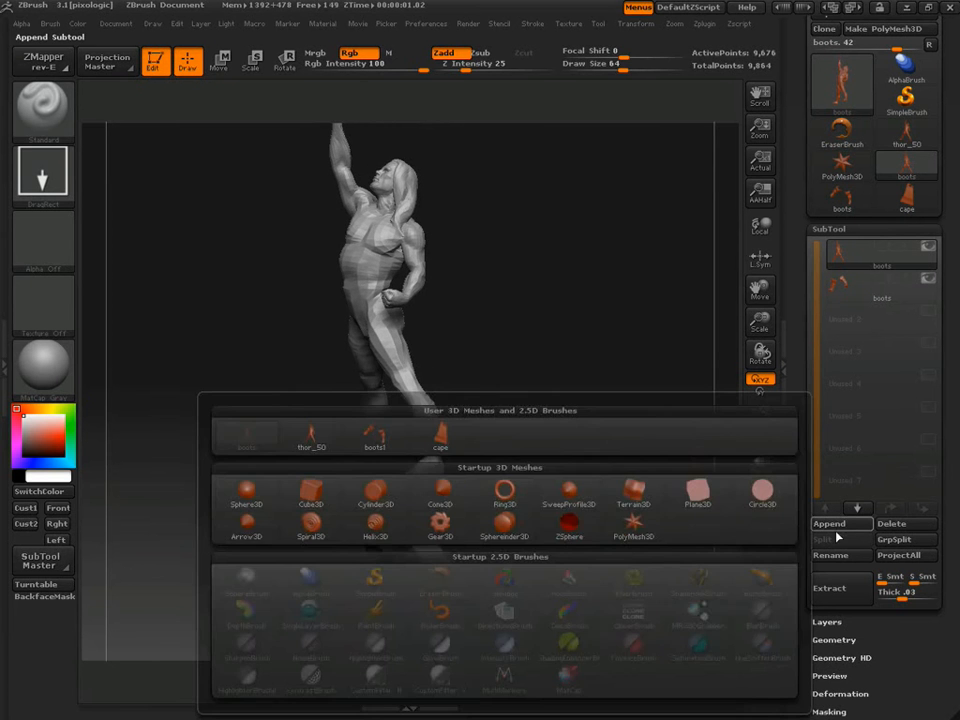
pyautogui.click(830, 524)
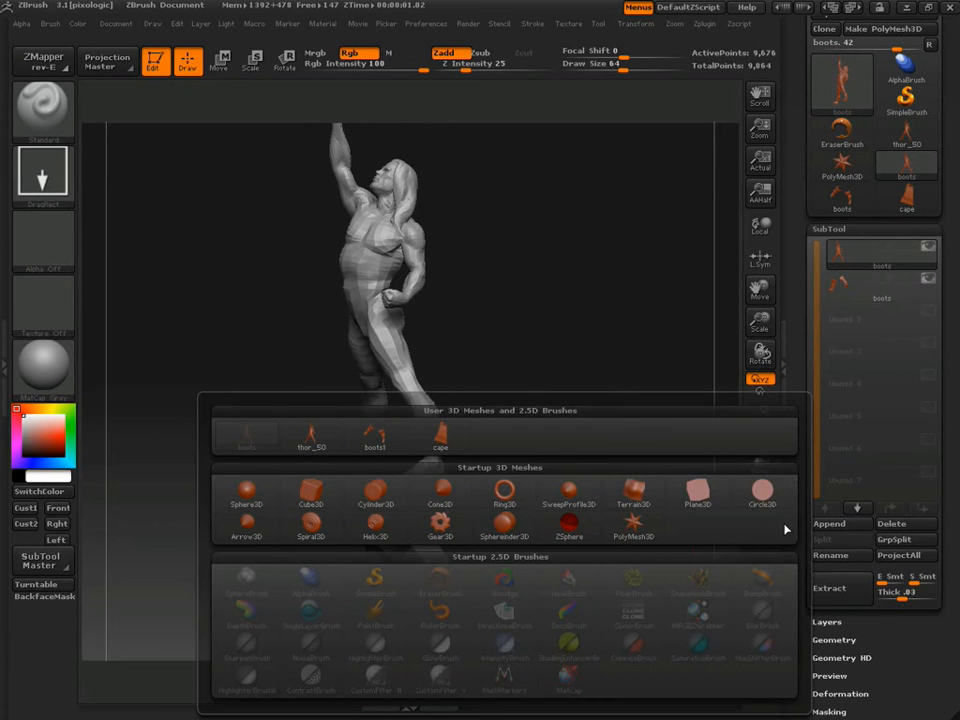
pyautogui.click(434, 438)
pyautogui.moveTo(599, 408); pyautogui.dragTo(585, 482)
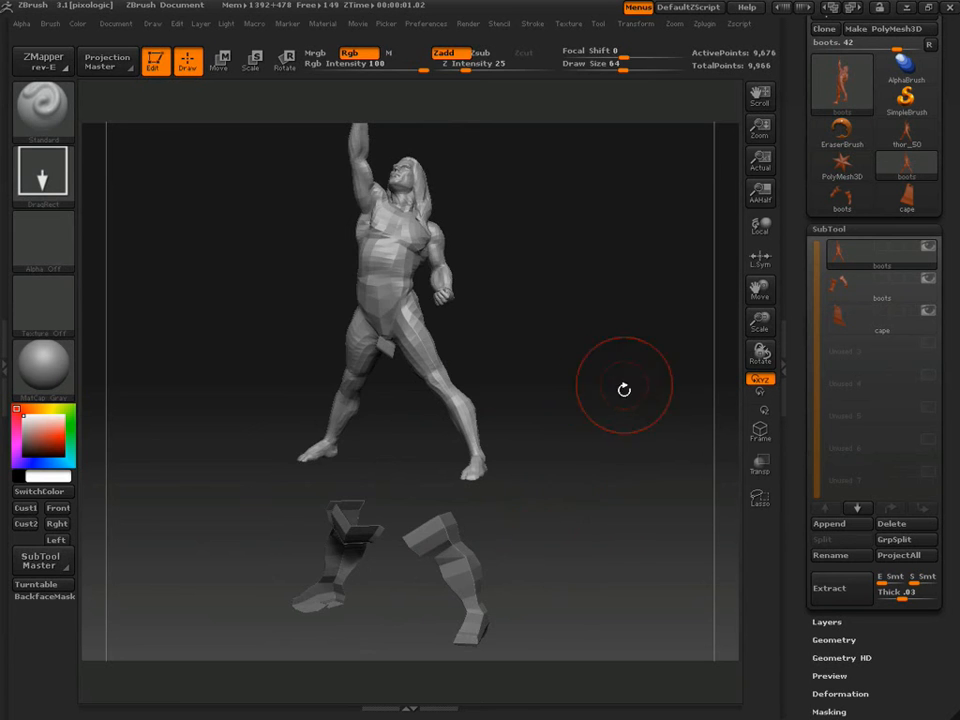
pyautogui.moveTo(621, 388); pyautogui.dragTo(639, 400)
# Select the cape subtool and turn on Double in its Display Properties so both sides of the mesh are shown.
pyautogui.click(860, 285)
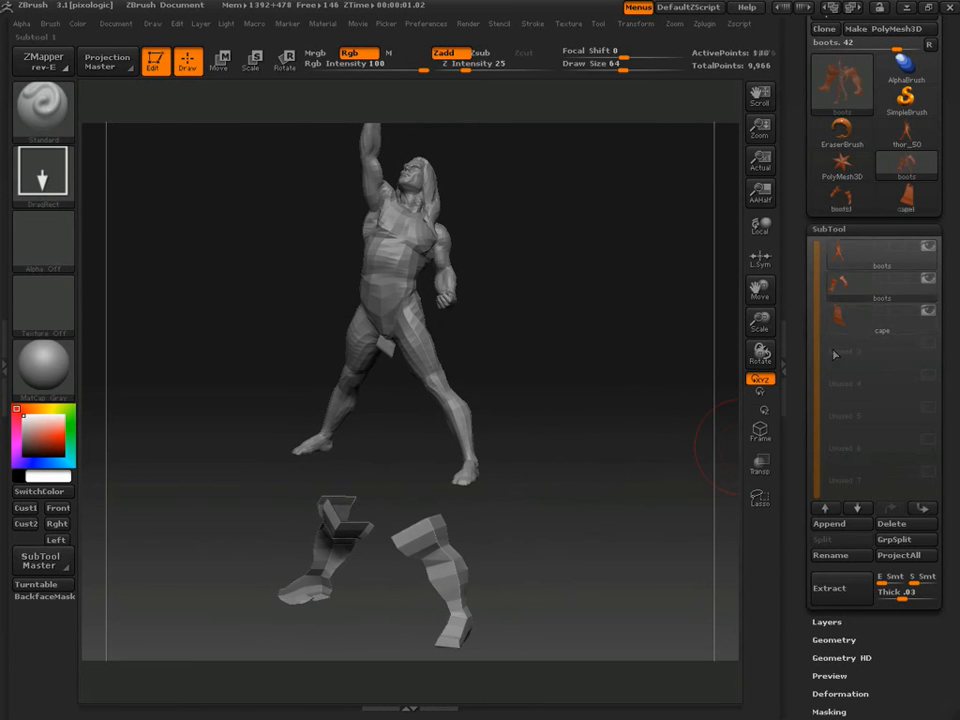
pyautogui.click(840, 335)
pyautogui.moveTo(797, 456); pyautogui.dragTo(793, 281)
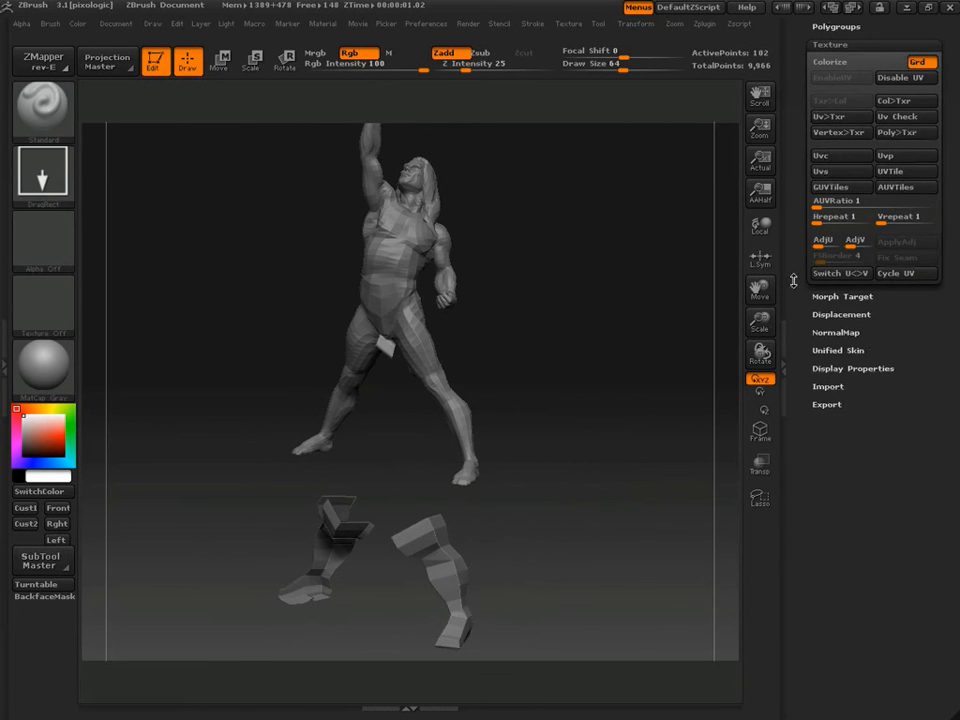
pyautogui.click(829, 368)
pyautogui.click(825, 399)
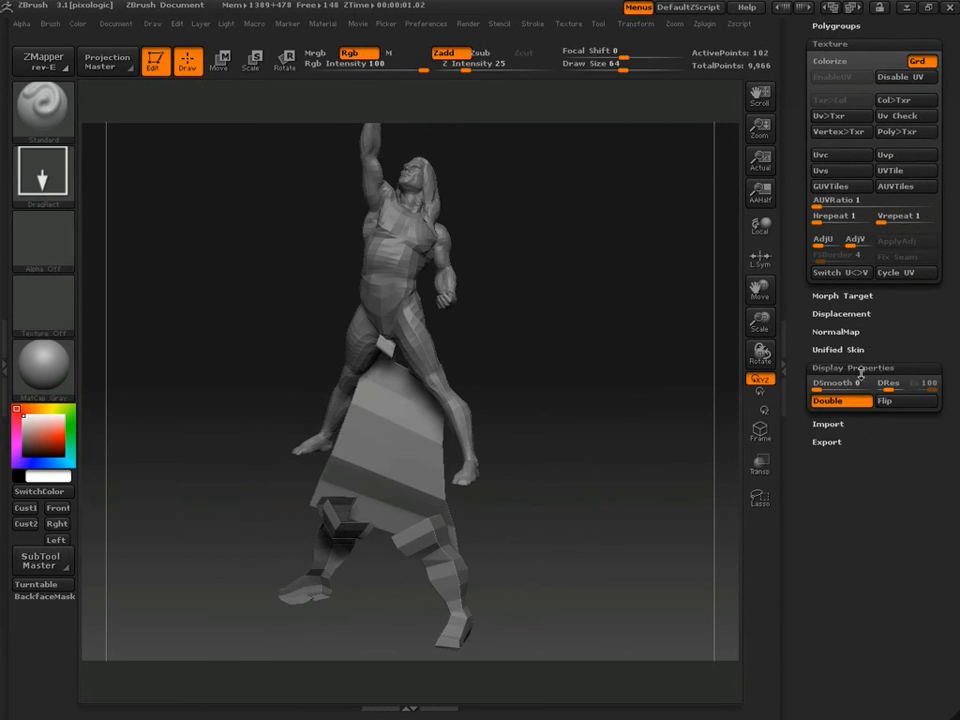
pyautogui.click(858, 367)
pyautogui.moveTo(861, 358); pyautogui.dragTo(872, 435)
pyautogui.moveTo(794, 250); pyautogui.dragTo(797, 384)
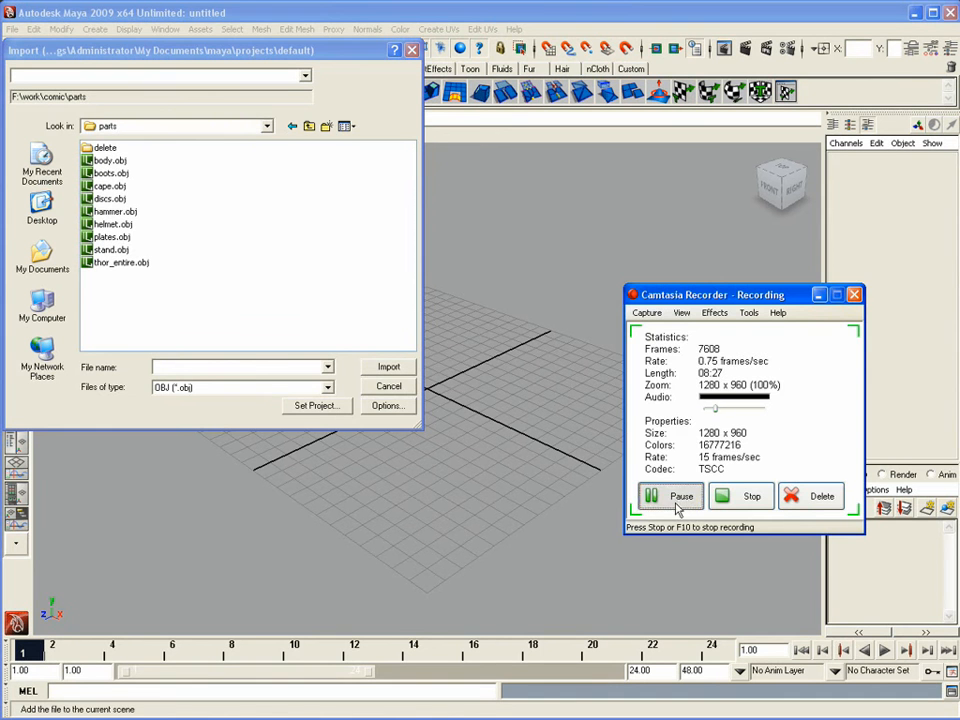
# Switch to Maya, import body.obj from the parts folder into the empty scene, and view it from the side.
pyautogui.click(672, 497)
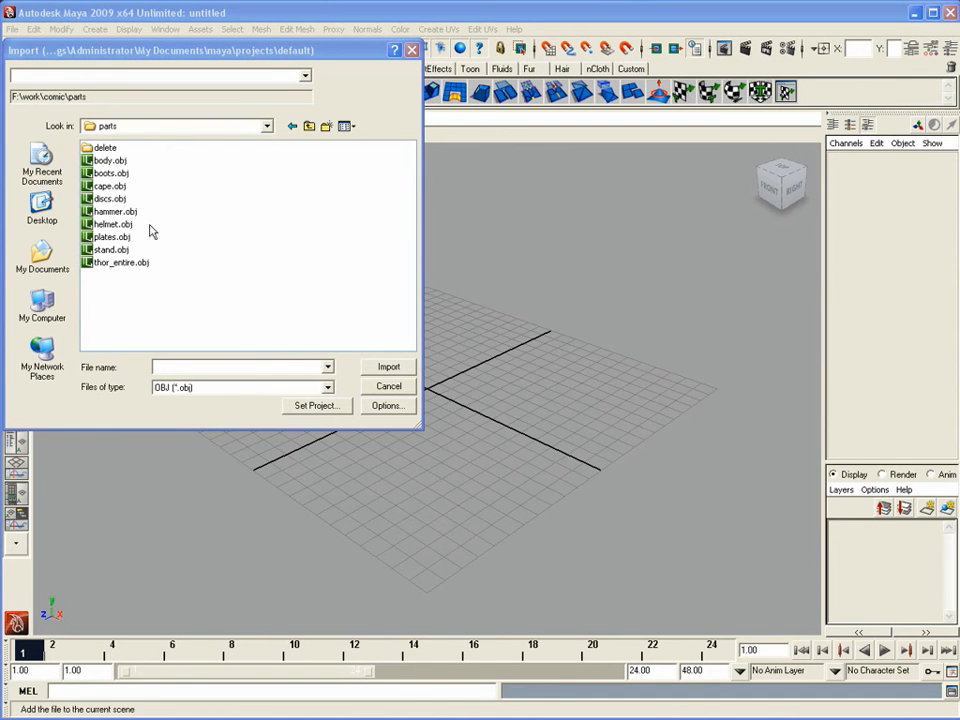
pyautogui.moveTo(127, 55); pyautogui.dragTo(182, 54)
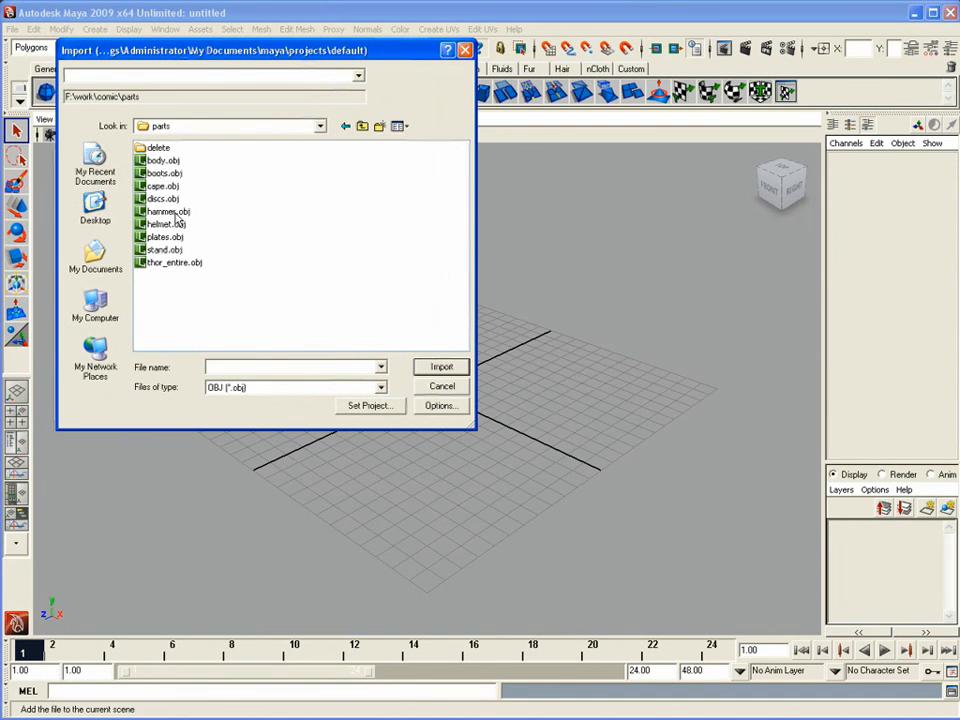
pyautogui.click(160, 161)
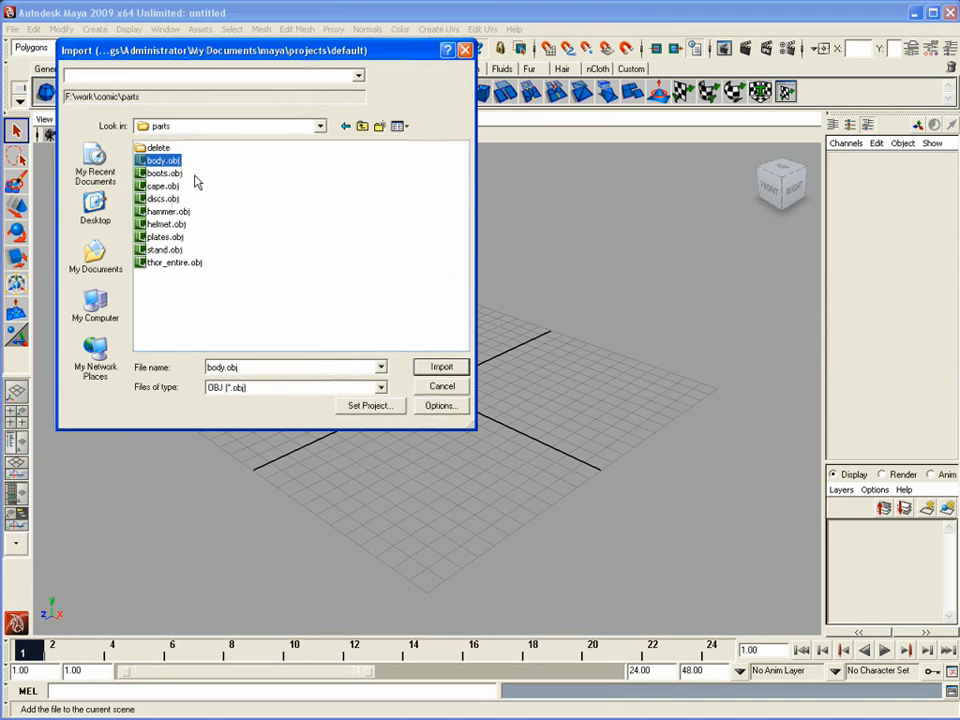
pyautogui.click(441, 368)
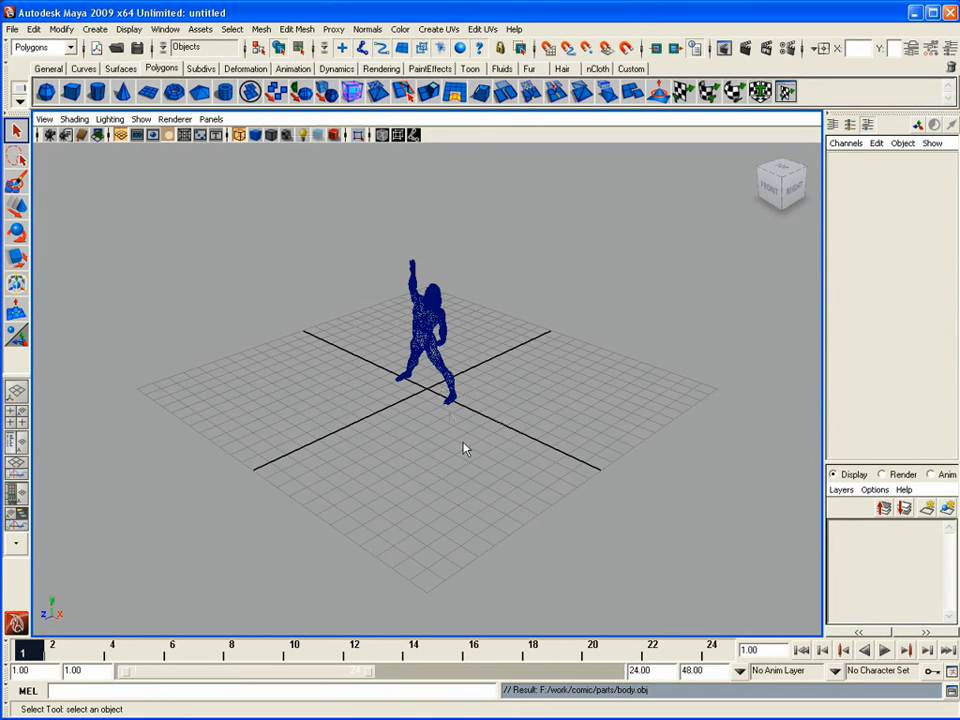
pyautogui.keyDown('alt'); pyautogui.moveTo(456, 435); pyautogui.dragTo(437, 409); pyautogui.keyUp('alt')
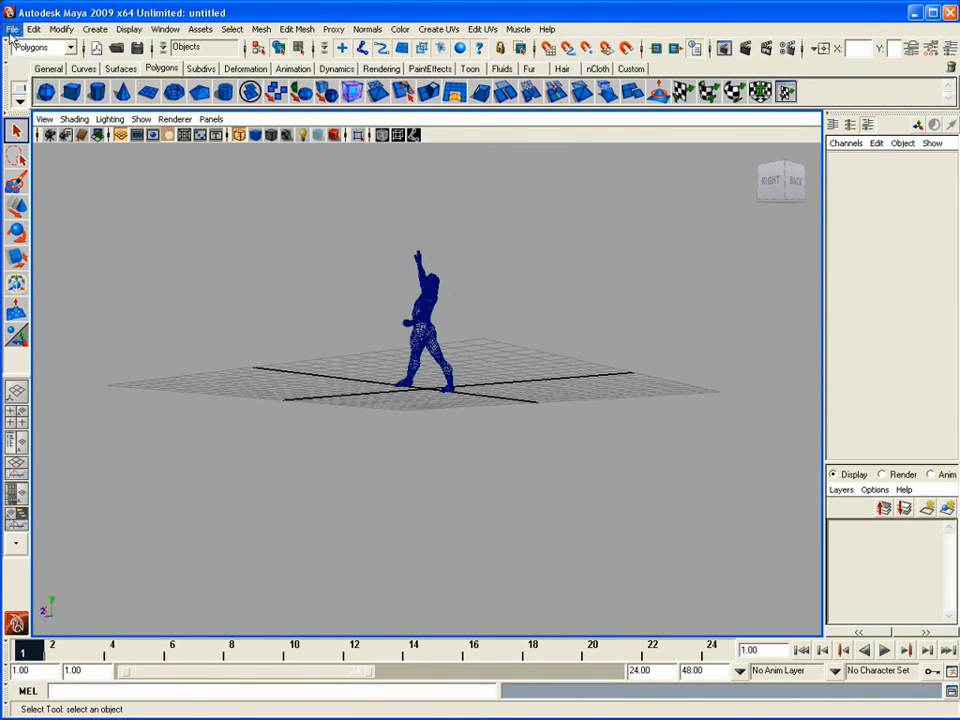
# Import boots.obj from the parts folder into the Maya scene, and display the meshes with smooth shading.
pyautogui.click(11, 30)
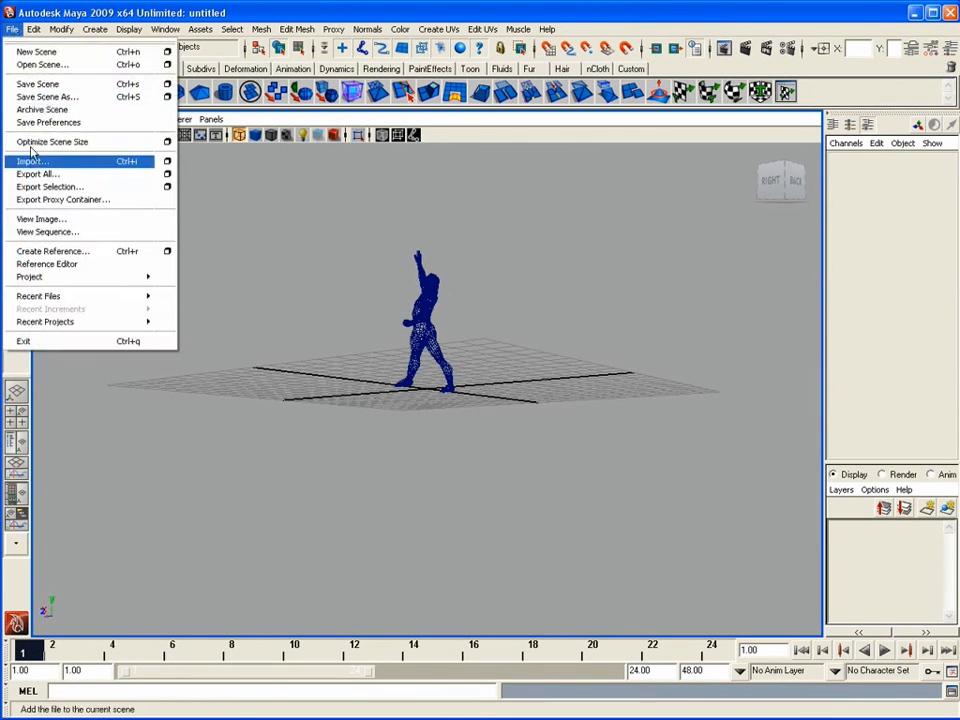
pyautogui.click(40, 162)
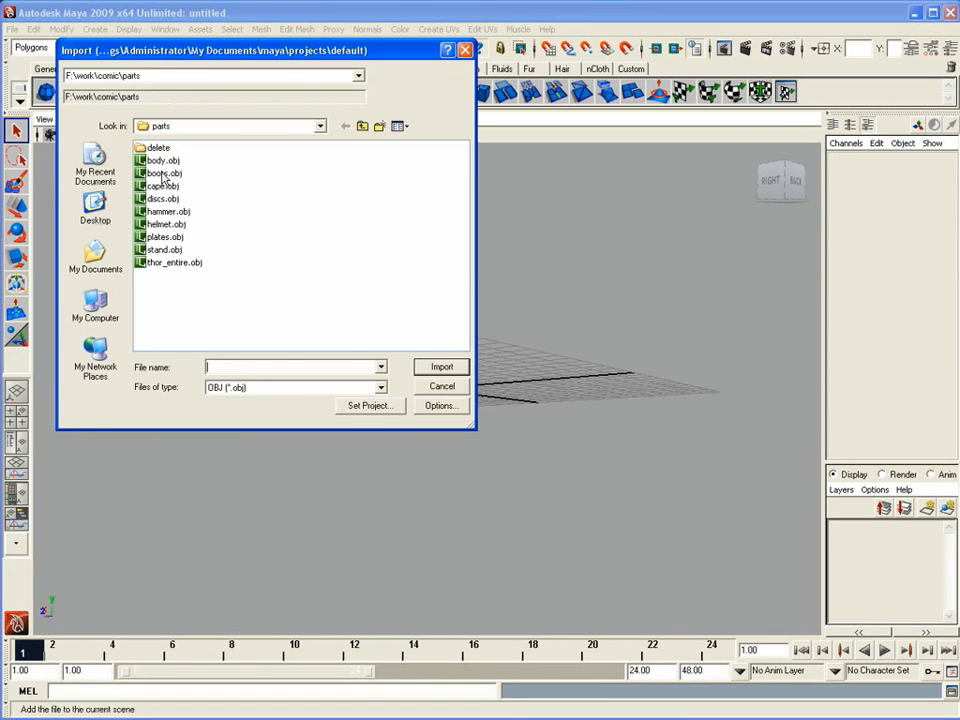
pyautogui.click(163, 173)
pyautogui.click(440, 366)
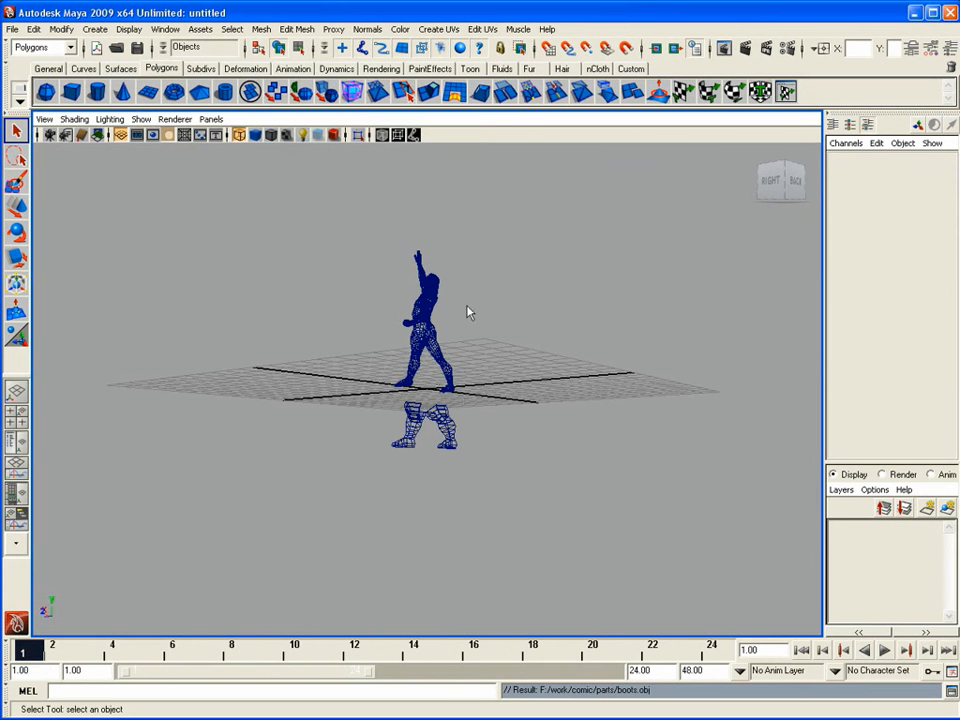
pyautogui.moveTo(469, 313)
pyautogui.keyDown('alt'); pyautogui.mouseDown()
pyautogui.moveTo(536, 294)
pyautogui.moveTo(568, 300)
pyautogui.moveTo(508, 343)
pyautogui.mouseUp(); pyautogui.keyUp('alt')
pyautogui.press('5')
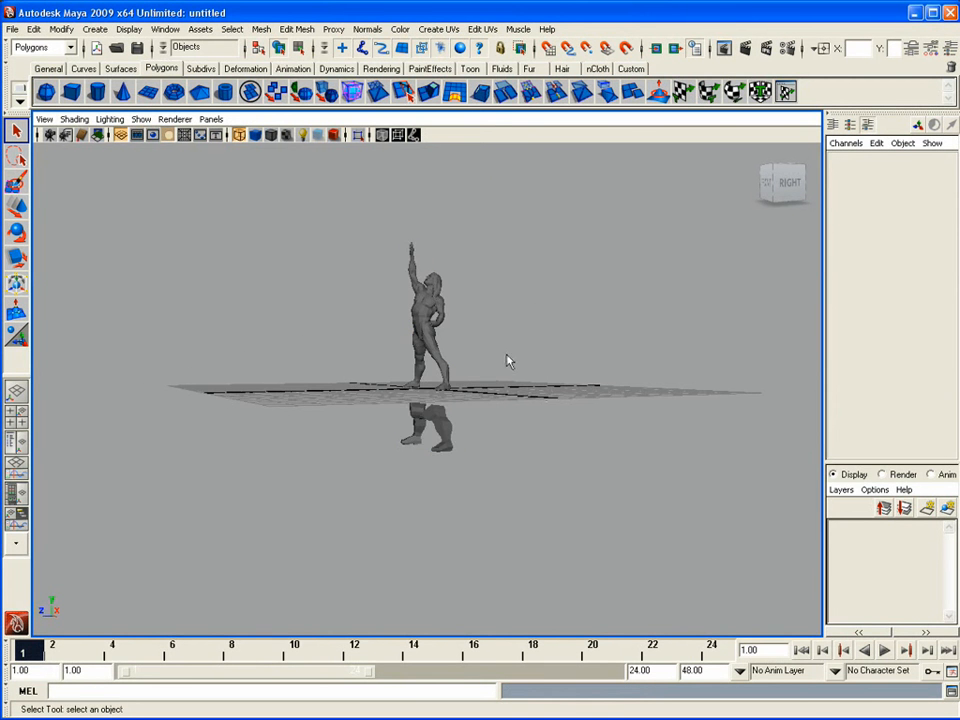
pyautogui.keyDown('alt'); pyautogui.moveTo(386, 441); pyautogui.dragTo(729, 347, button='right'); pyautogui.keyUp('alt')
pyautogui.keyDown('alt'); pyautogui.moveTo(729, 347); pyautogui.dragTo(754, 491); pyautogui.keyUp('alt')
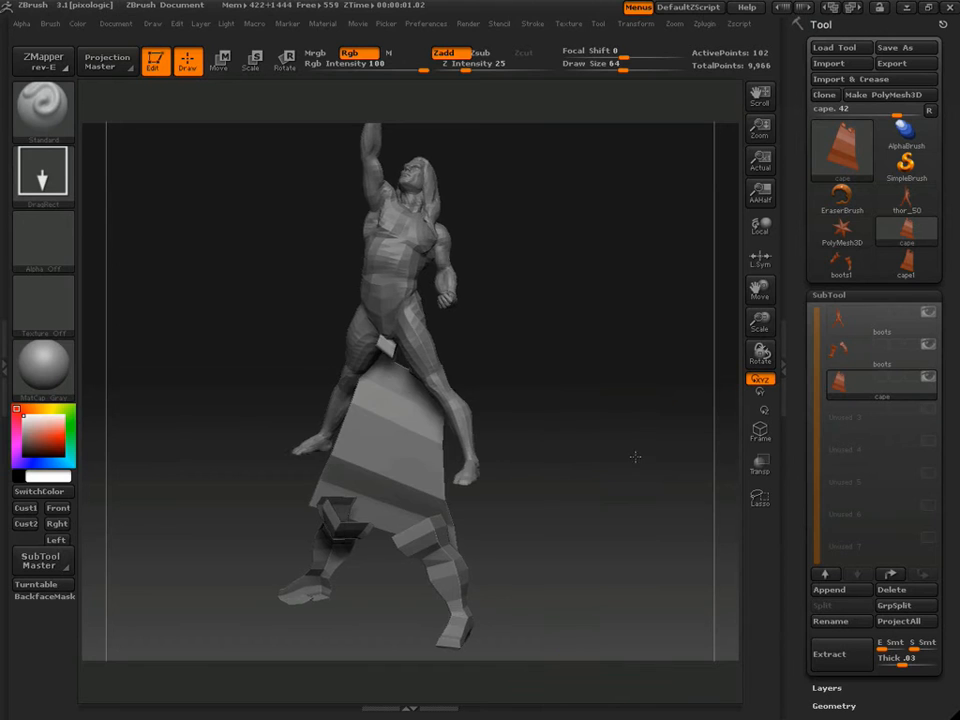
# Compare the placement of the body and boots in ZBrush with the Maya scene, and select the body mesh in Maya.
pyautogui.moveTo(634, 454)
pyautogui.mouseDown()
pyautogui.moveTo(530, 462)
pyautogui.moveTo(634, 446)
pyautogui.mouseUp()
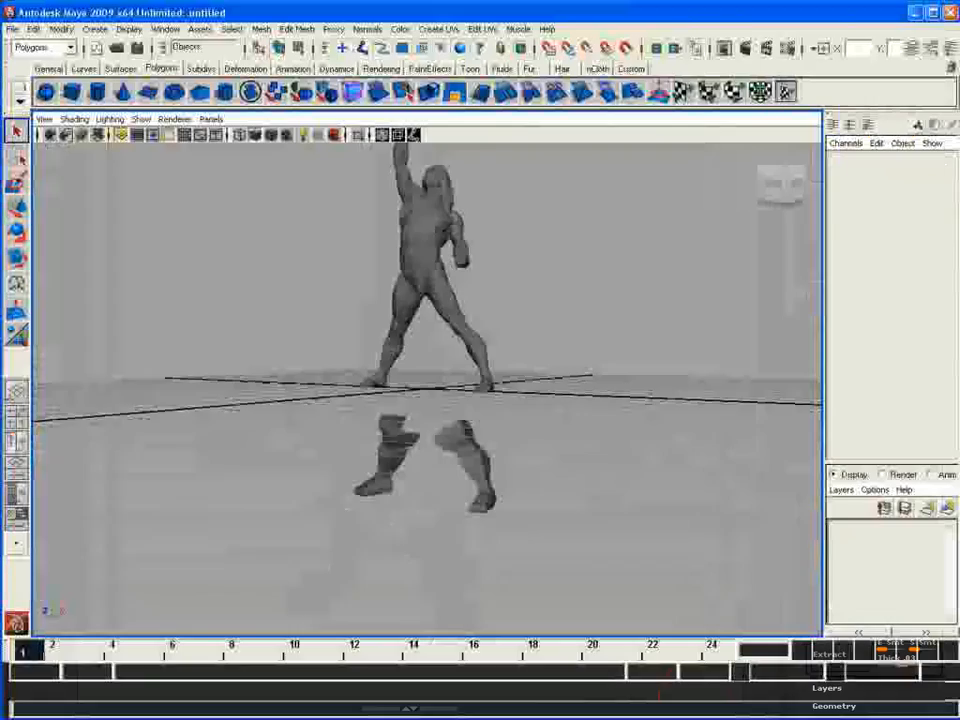
pyautogui.keyDown('alt'); pyautogui.moveTo(611, 559); pyautogui.dragTo(589, 579); pyautogui.keyUp('alt')
pyautogui.click(455, 323)
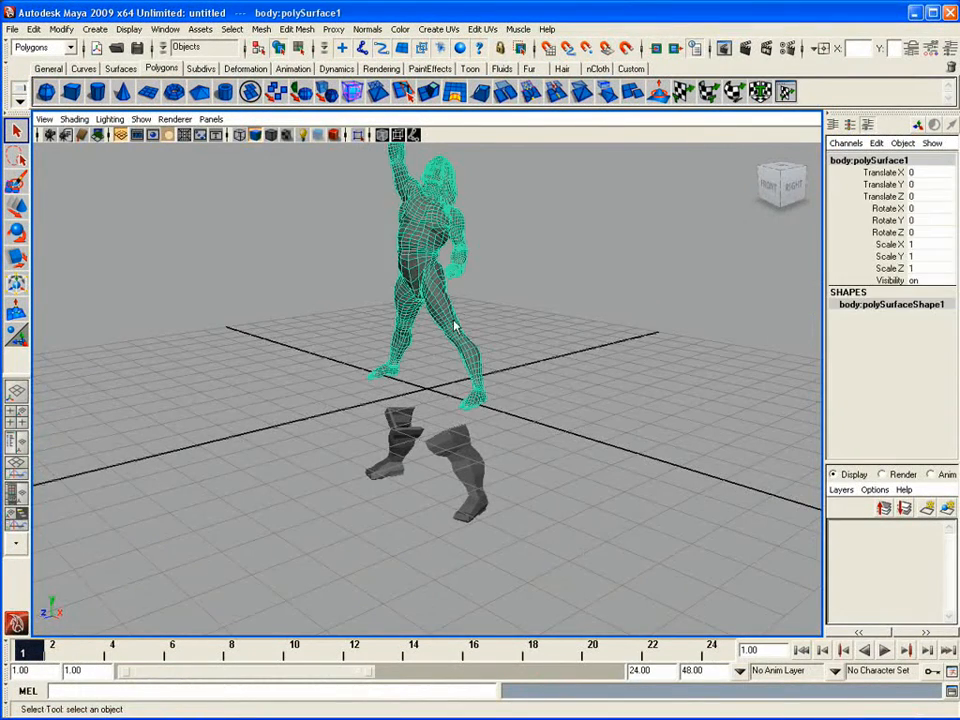
# Move the body mesh straight down about 3.16 units in Y so that its feet sit inside the boots.
pyautogui.keyDown('alt'); pyautogui.moveTo(454, 325); pyautogui.dragTo(555, 386); pyautogui.keyUp('alt')
pyautogui.press('w')
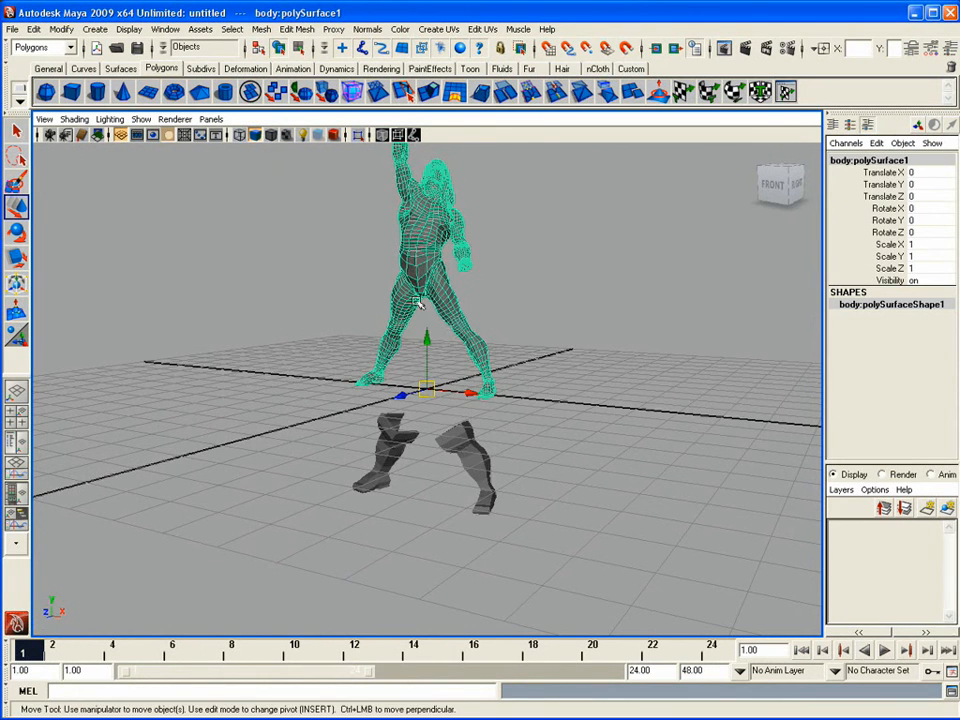
pyautogui.moveTo(427, 346); pyautogui.dragTo(430, 452)
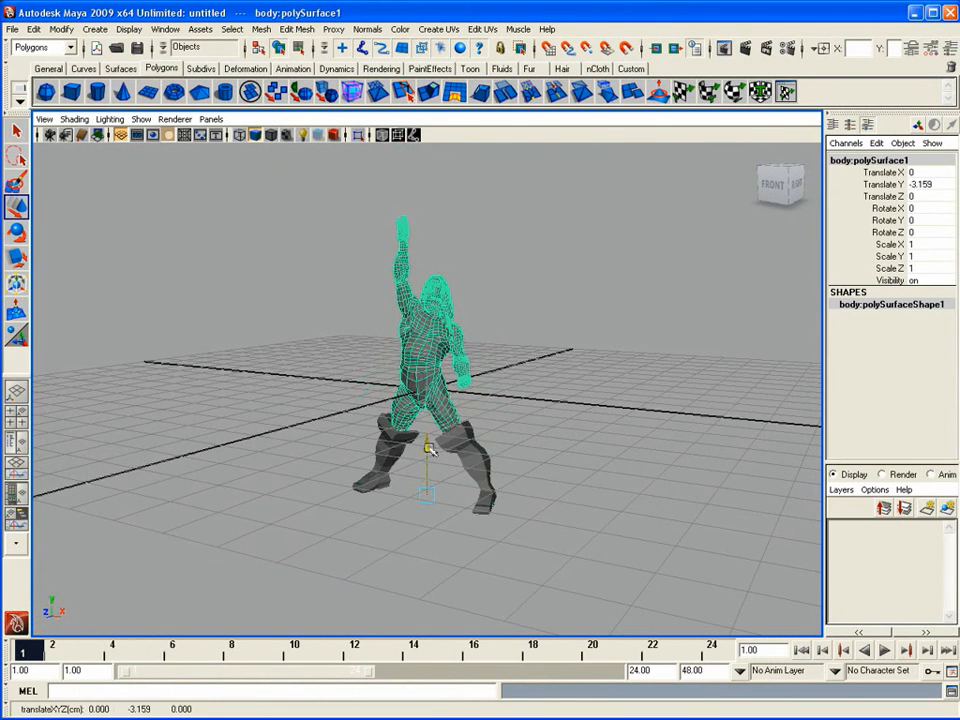
# Check how the body's legs line up with the boots in the front view and around the model in perspective.
pyautogui.press('space')
pyautogui.keyDown('alt'); pyautogui.moveTo(262, 448); pyautogui.dragTo(512, 308, button='right'); pyautogui.keyUp('alt')
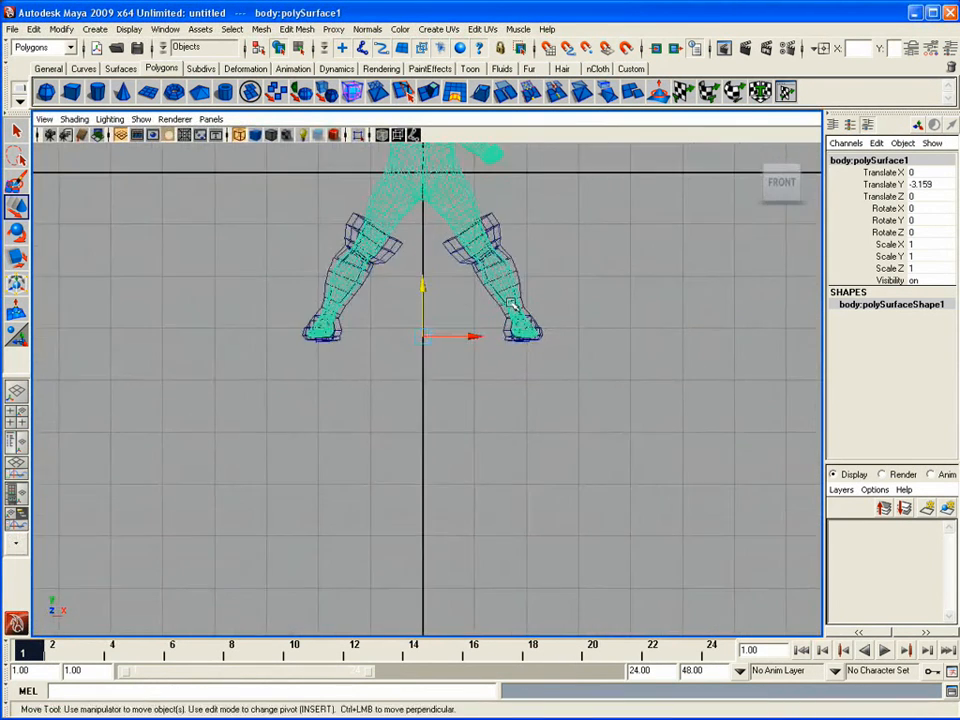
pyautogui.keyDown('alt'); pyautogui.moveTo(512, 308); pyautogui.dragTo(492, 425, button='middle'); pyautogui.keyUp('alt')
pyautogui.keyDown('alt'); pyautogui.moveTo(560, 380); pyautogui.dragTo(690, 318, button='right'); pyautogui.keyUp('alt')
pyautogui.keyDown('alt'); pyautogui.moveTo(490, 393); pyautogui.dragTo(558, 330, button='middle'); pyautogui.keyUp('alt')
pyautogui.moveTo(449, 391); pyautogui.dragTo(450, 391)
pyautogui.keyDown('alt'); pyautogui.moveTo(569, 297); pyautogui.dragTo(534, 432, button='middle'); pyautogui.keyUp('alt')
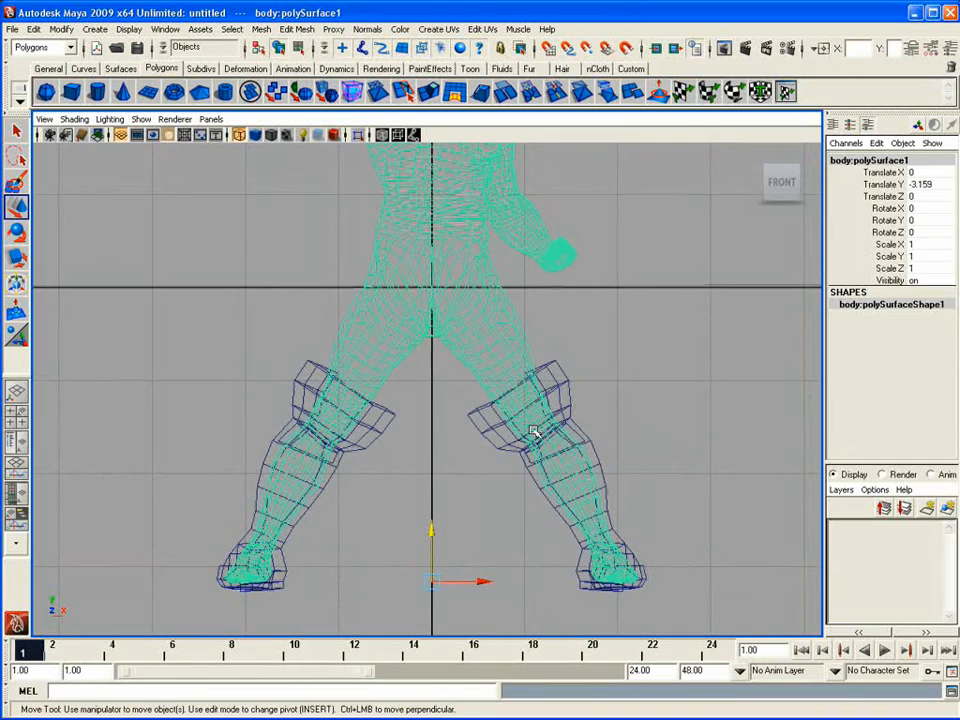
pyautogui.press('5')
pyautogui.press('space')
pyautogui.press('space')
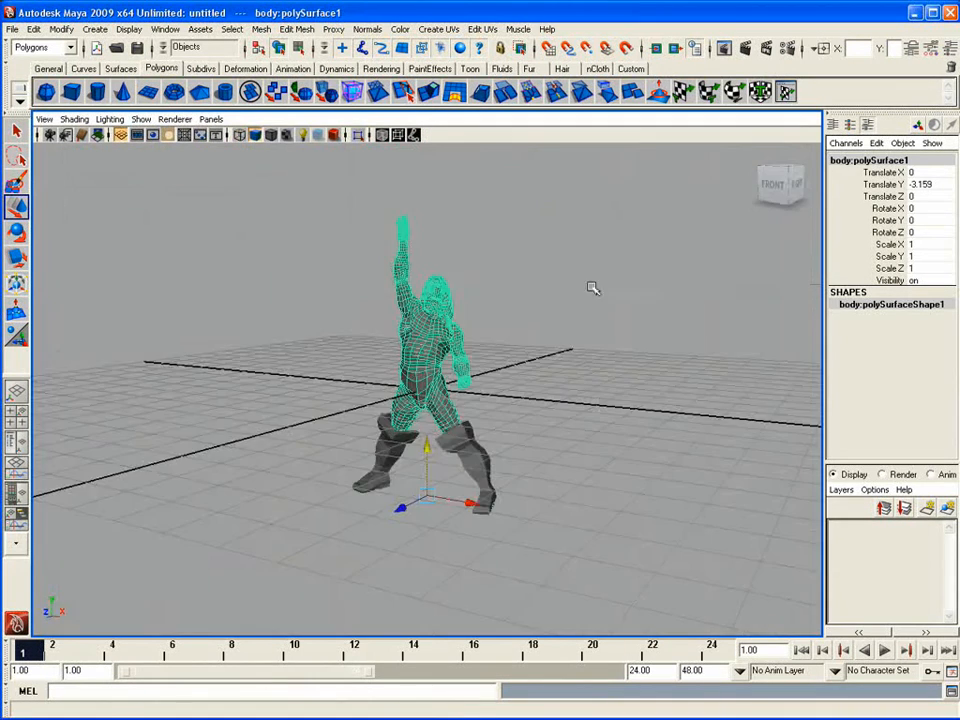
pyautogui.moveTo(591, 285)
pyautogui.keyDown('alt'); pyautogui.mouseDown()
pyautogui.moveTo(524, 350)
pyautogui.moveTo(294, 349)
pyautogui.moveTo(420, 345)
pyautogui.mouseUp(); pyautogui.keyUp('alt')
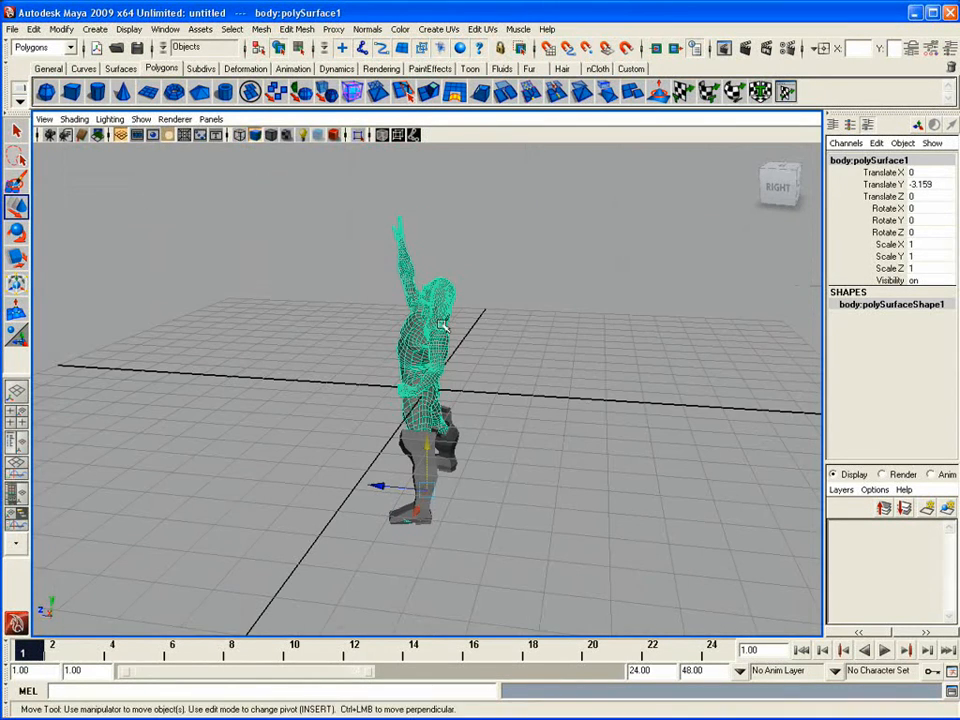
# Export the selected body mesh as an OBJ file named body_repos into the F:\work\comic\parts folder.
pyautogui.click(12, 29)
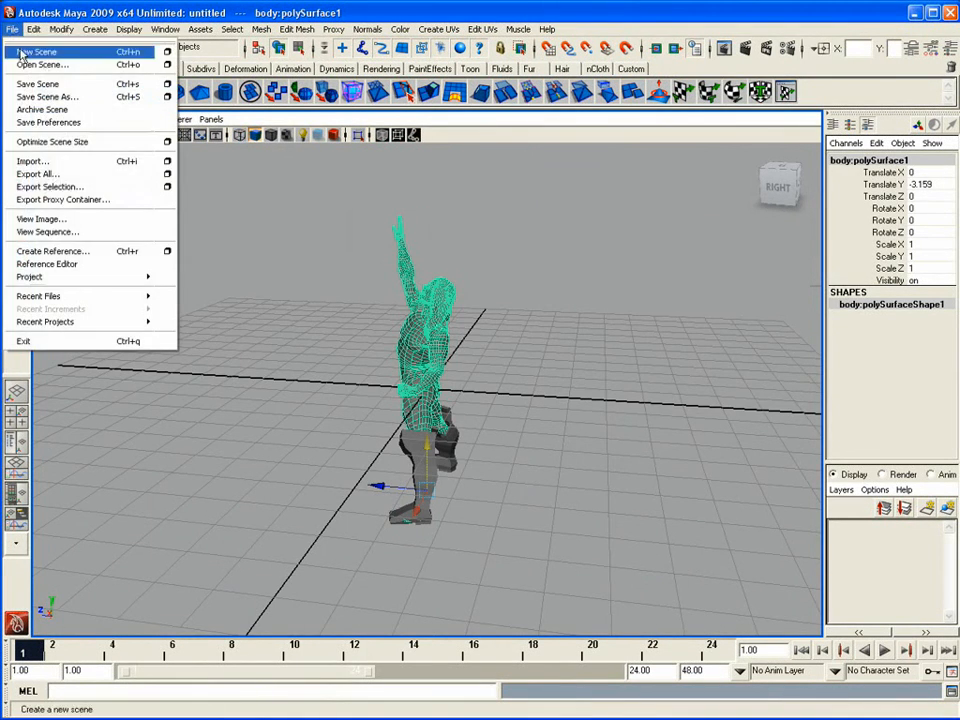
pyautogui.click(58, 188)
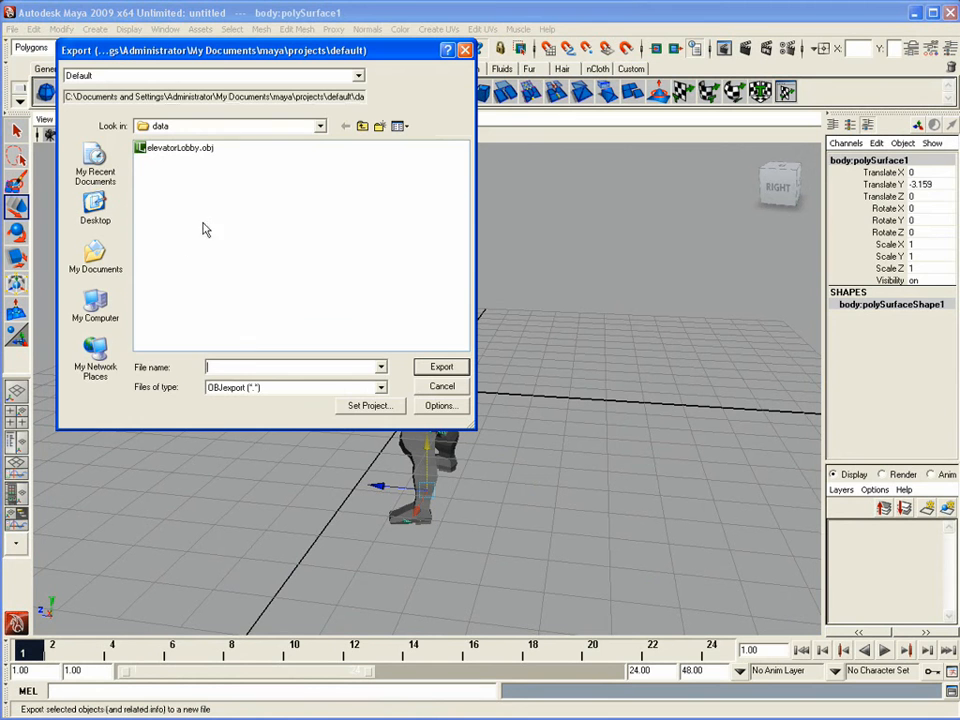
pyautogui.click(224, 75)
pyautogui.click(219, 90)
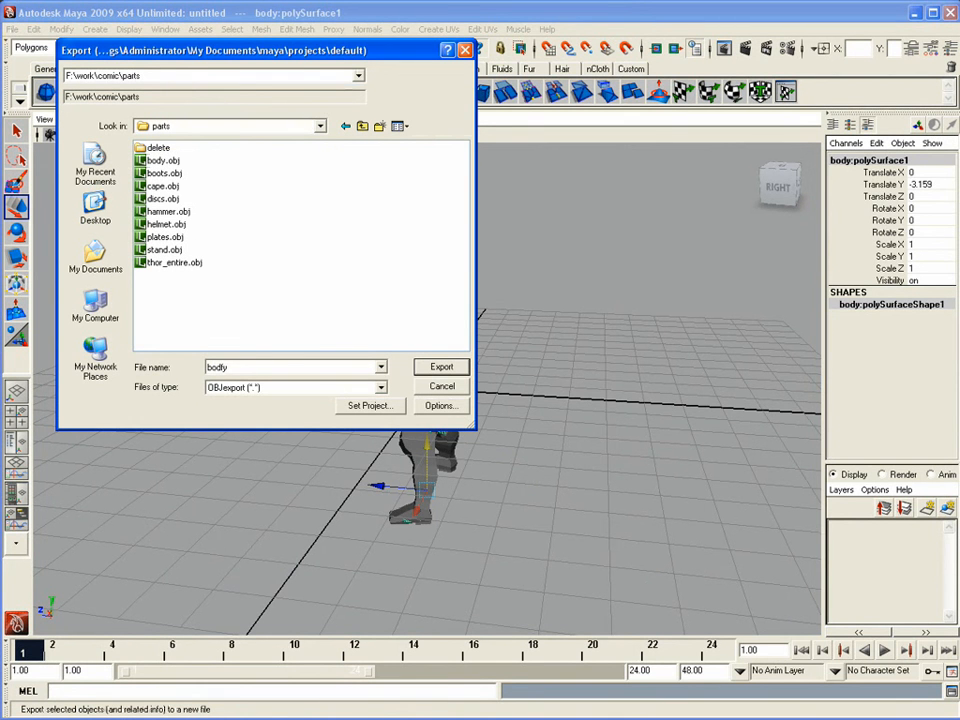
pyautogui.write('bodfy')
pyautogui.press('BackSpace')
pyautogui.press('BackSpace')
pyautogui.write('y')
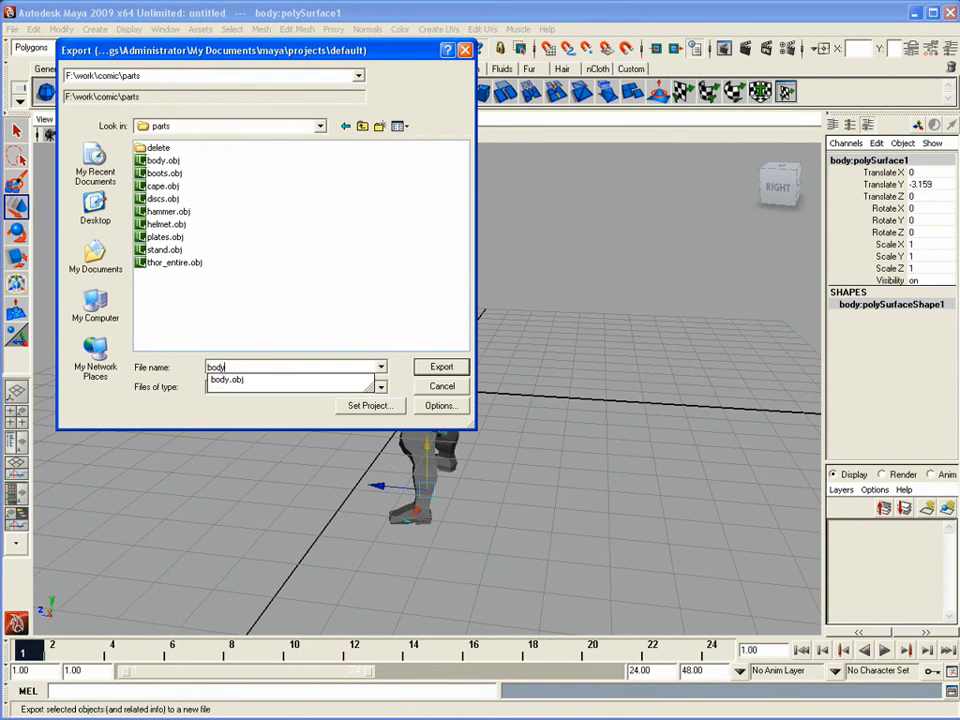
pyautogui.write('_repos')
pyautogui.press('Return')
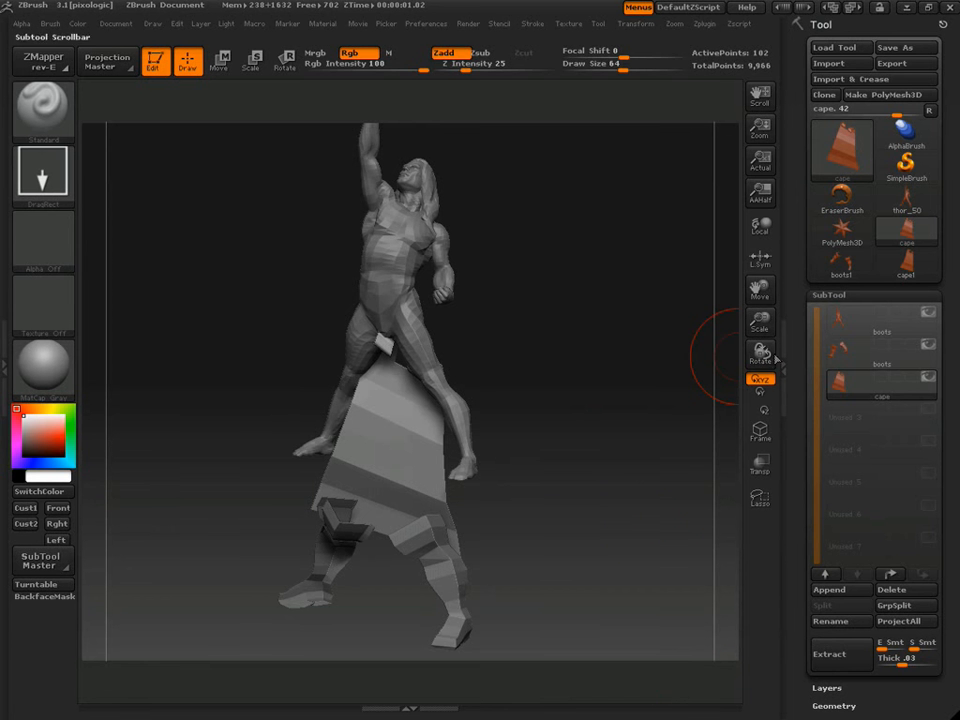
# Switch to ZBrush and replace the body subtool's mesh by importing body_repos.obj from the parts folder.
pyautogui.moveTo(797, 288); pyautogui.dragTo(794, 428)
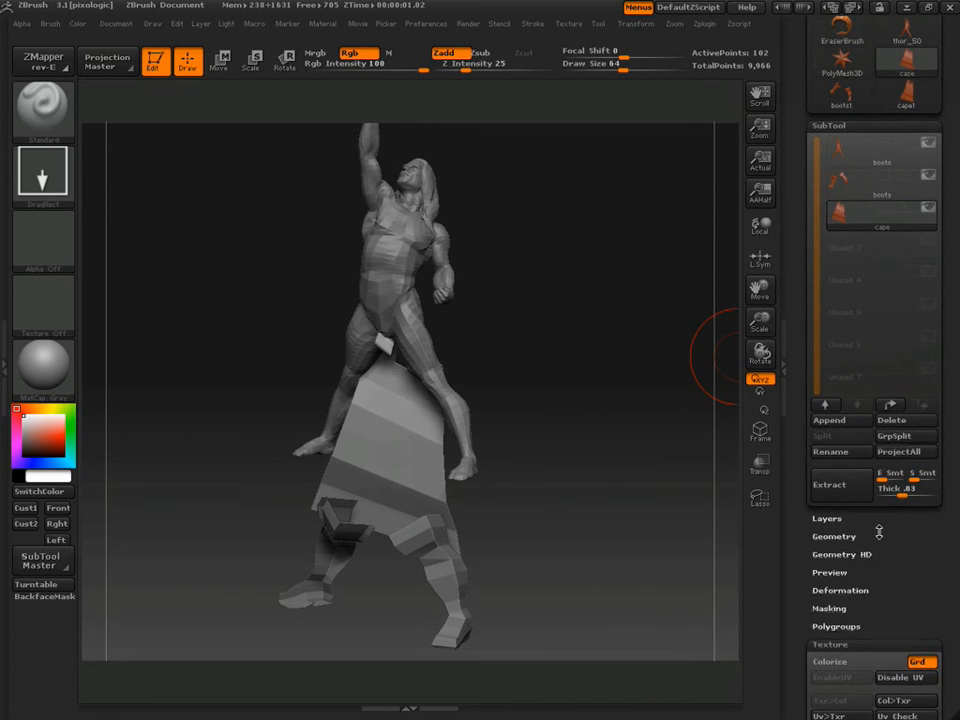
pyautogui.click(845, 155)
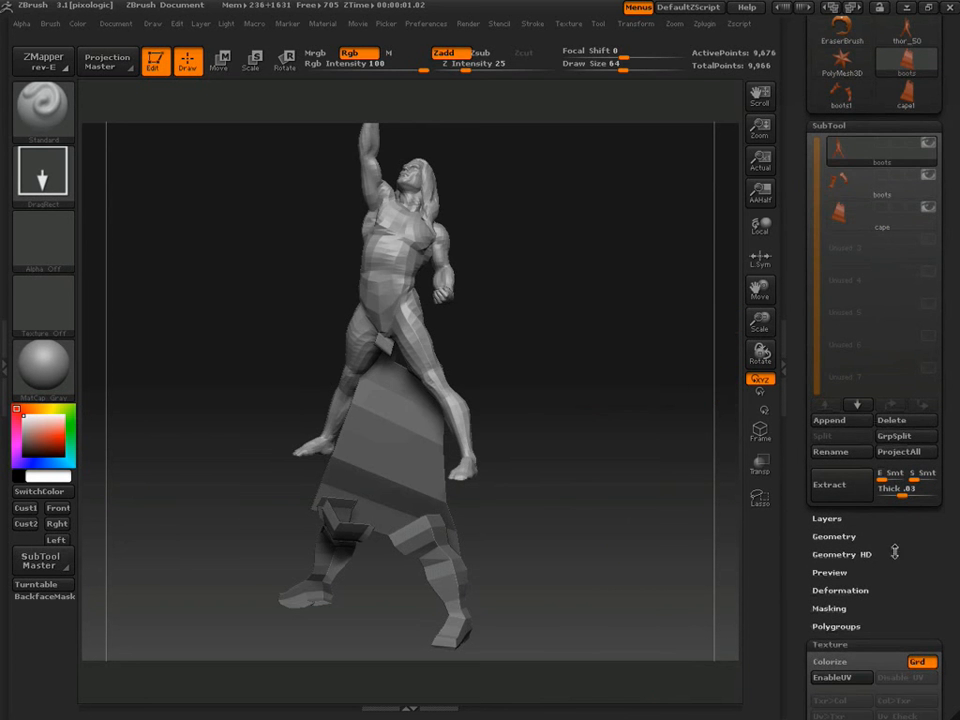
pyautogui.moveTo(895, 552); pyautogui.dragTo(893, 533)
pyautogui.click(834, 517)
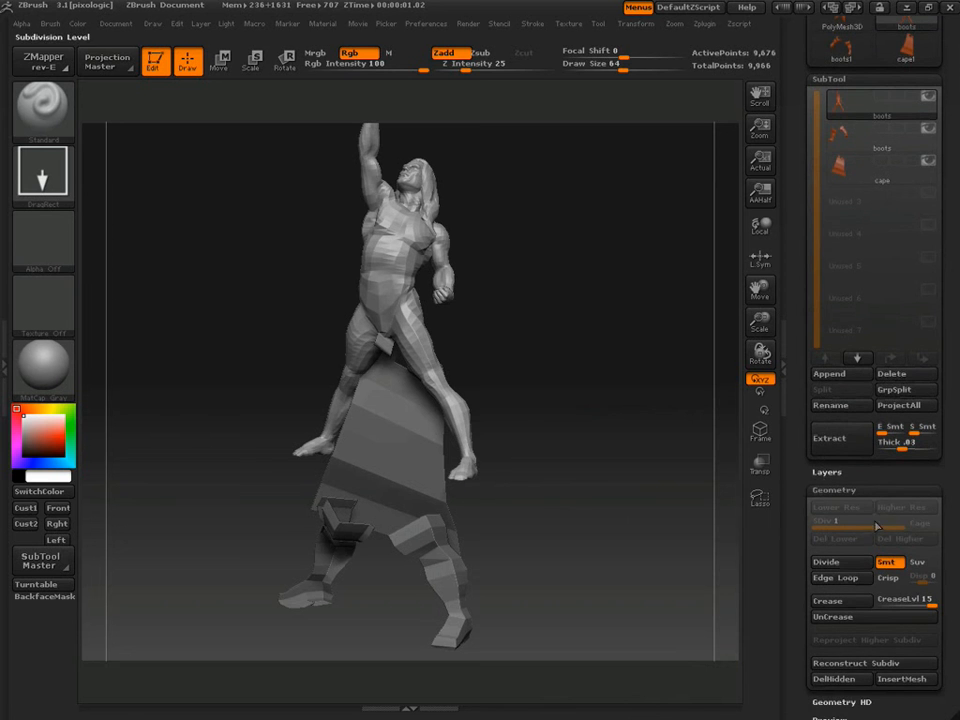
pyautogui.moveTo(881, 486); pyautogui.dragTo(888, 588)
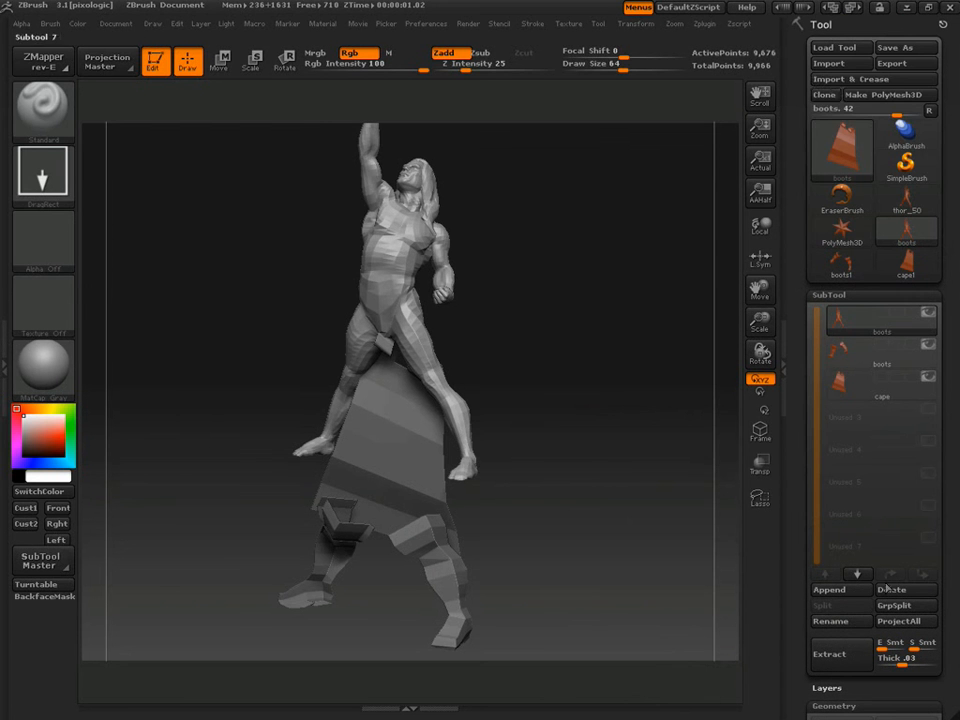
pyautogui.click(828, 63)
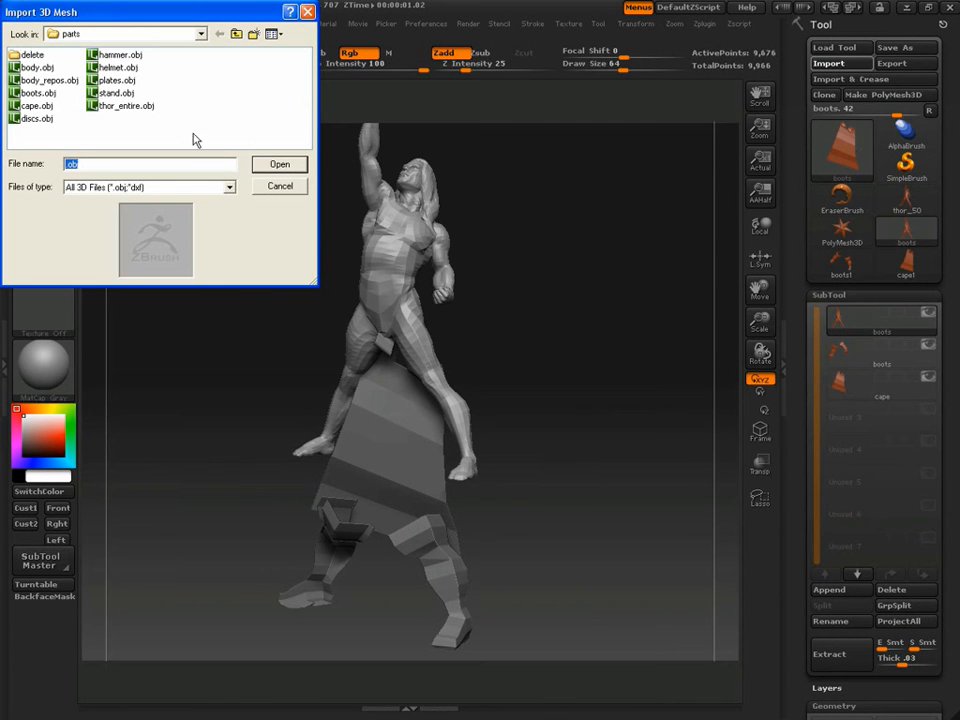
pyautogui.click(50, 80)
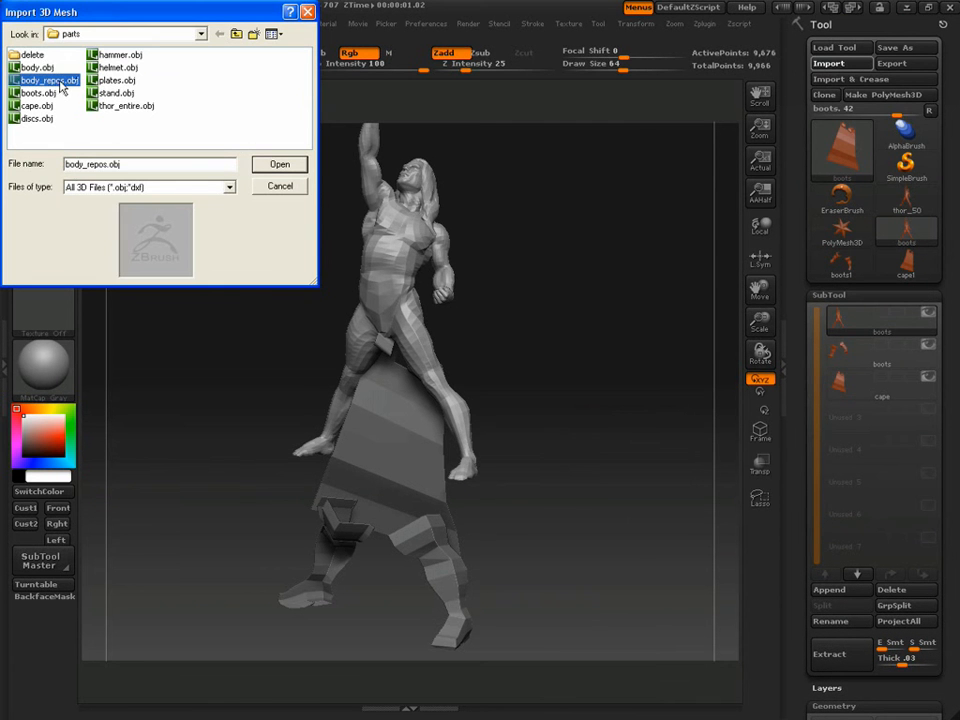
pyautogui.click(279, 165)
# Inspect how the repositioned body fits the cape and boots, looking closely at the lower legs.
pyautogui.moveTo(626, 336); pyautogui.dragTo(614, 364)
pyautogui.moveTo(801, 302); pyautogui.dragTo(791, 50)
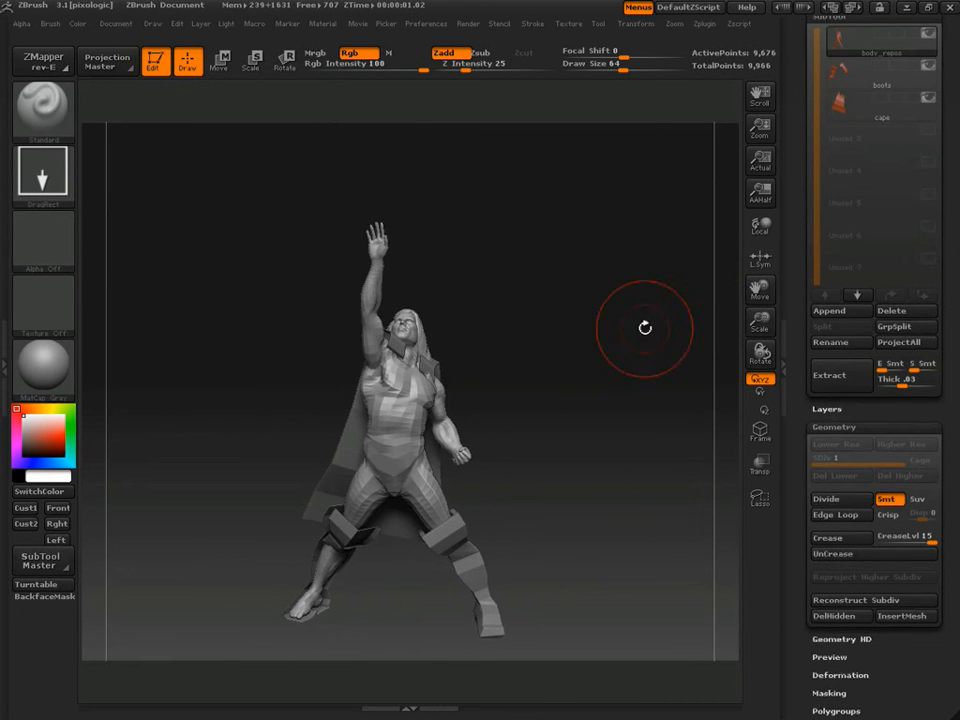
pyautogui.moveTo(645, 328); pyautogui.dragTo(741, 292)
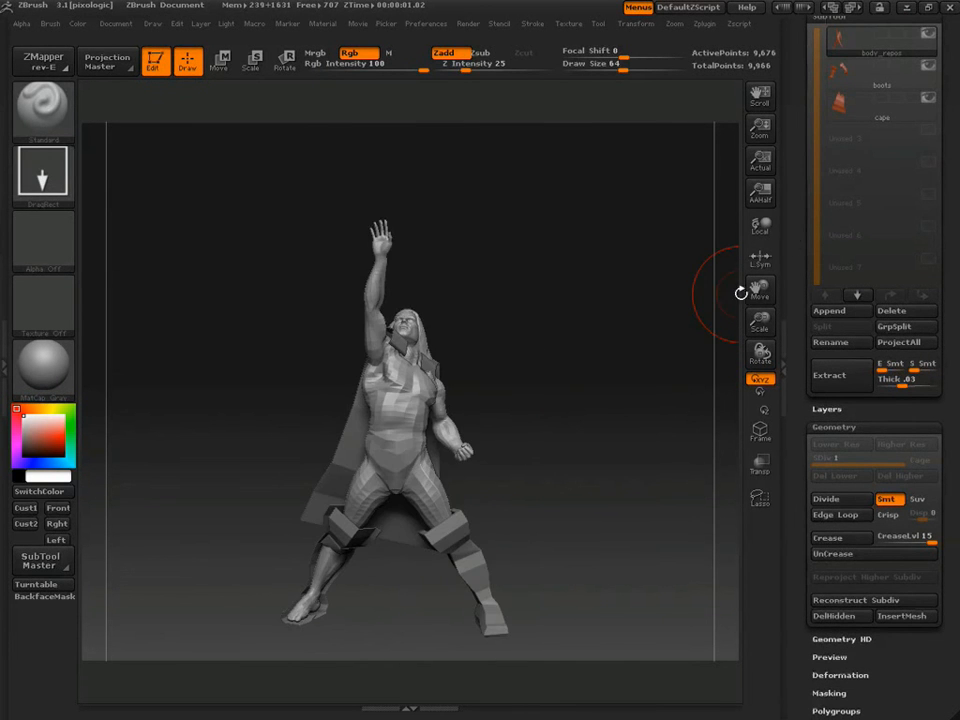
pyautogui.moveTo(797, 214); pyautogui.dragTo(797, 381)
pyautogui.moveTo(609, 352); pyautogui.dragTo(576, 374)
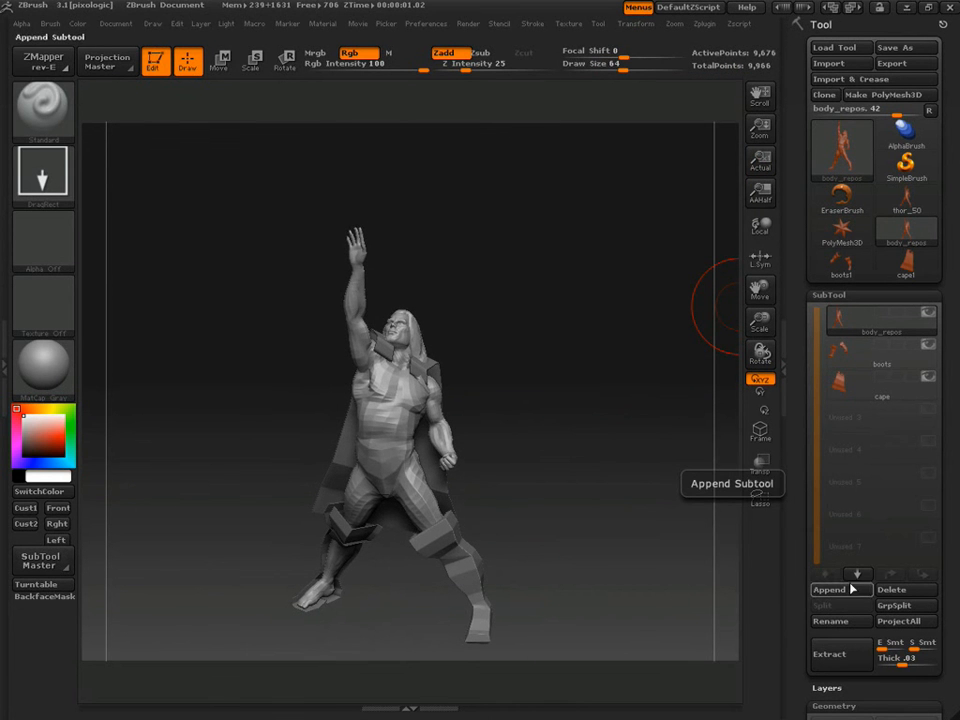
pyautogui.keyDown('alt'); pyautogui.moveTo(597, 528); pyautogui.dragTo(745, 240); pyautogui.keyUp('alt')
pyautogui.moveTo(604, 501); pyautogui.dragTo(637, 485)
# Select the boots subtool and hide the body and cape so that only the boots are shown.
pyautogui.click(840, 360)
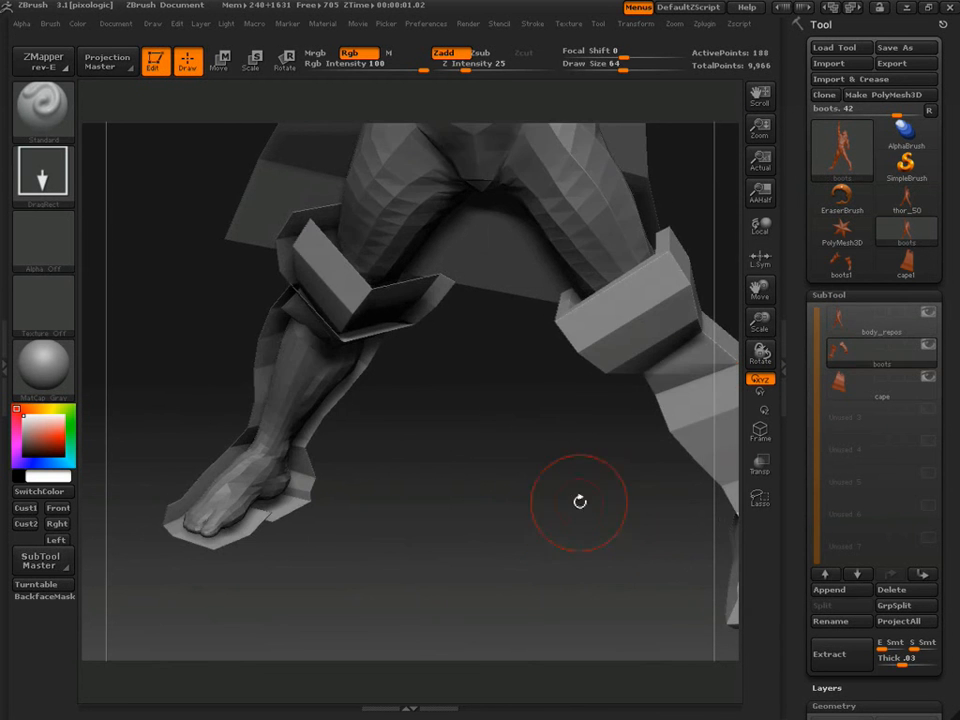
pyautogui.moveTo(580, 502); pyautogui.dragTo(382, 371)
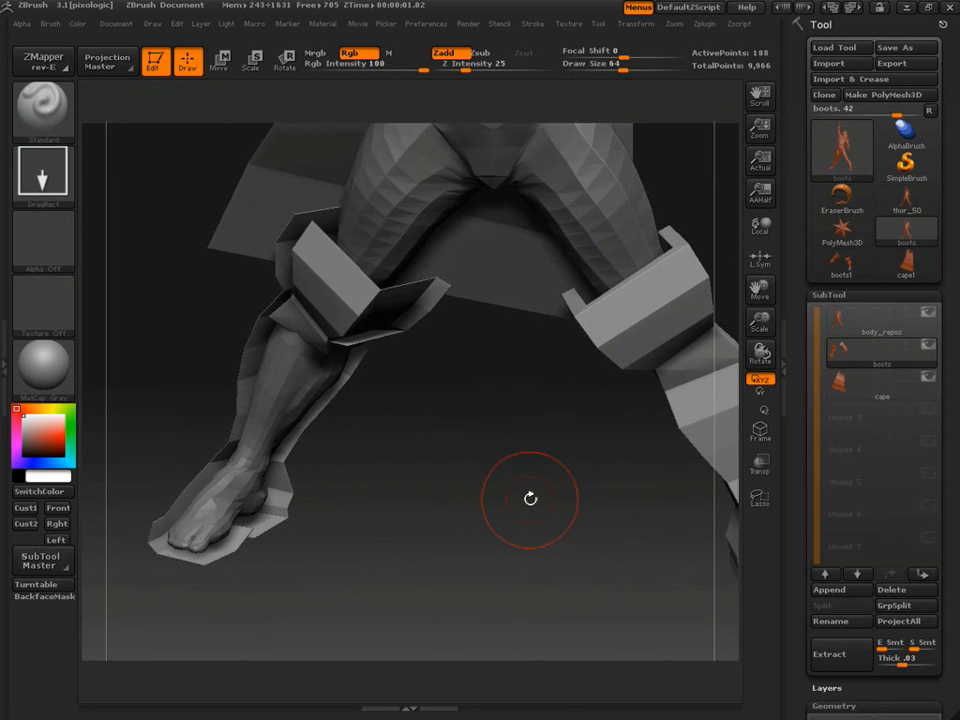
pyautogui.keyDown('alt'); pyautogui.moveTo(531, 503); pyautogui.dragTo(448, 584); pyautogui.keyUp('alt')
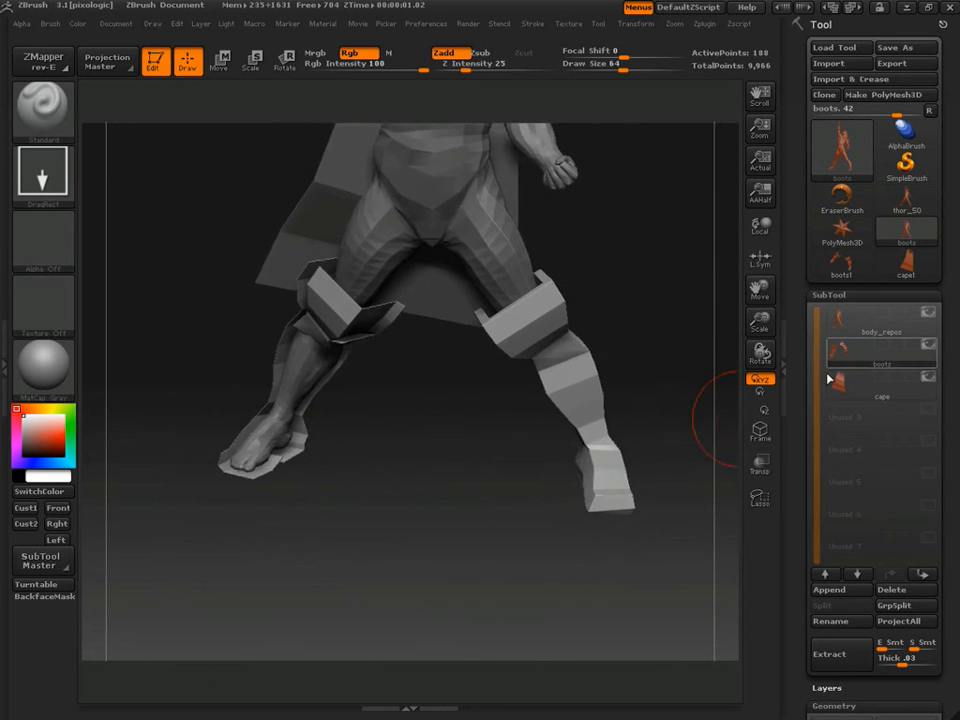
pyautogui.click(927, 347)
pyautogui.moveTo(620, 462); pyautogui.dragTo(583, 414)
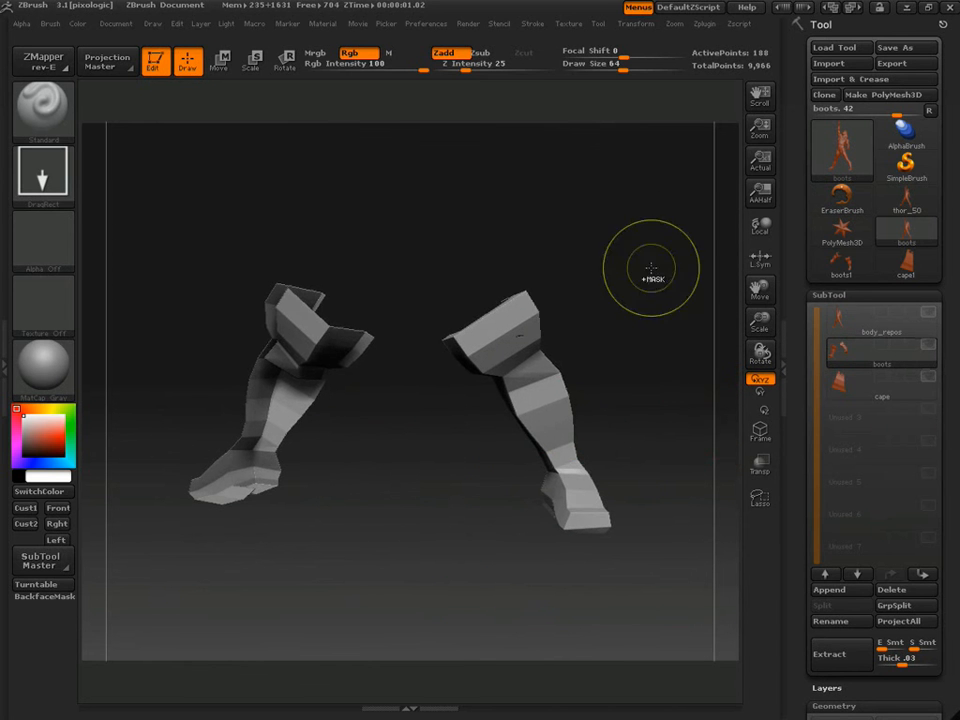
# Turn on Lasso selection and hide the statue's left boot by outlining it, leaving only the right boot visible.
pyautogui.click(760, 497)
pyautogui.moveTo(484, 207)
pyautogui.keyDown('ctrl'); pyautogui.keyDown('shift'); pyautogui.mouseDown()
pyautogui.moveTo(649, 246)
pyautogui.moveTo(714, 396)
pyautogui.moveTo(542, 648)
pyautogui.moveTo(388, 451)
pyautogui.mouseUp(); pyautogui.keyUp('shift'); pyautogui.keyUp('ctrl')
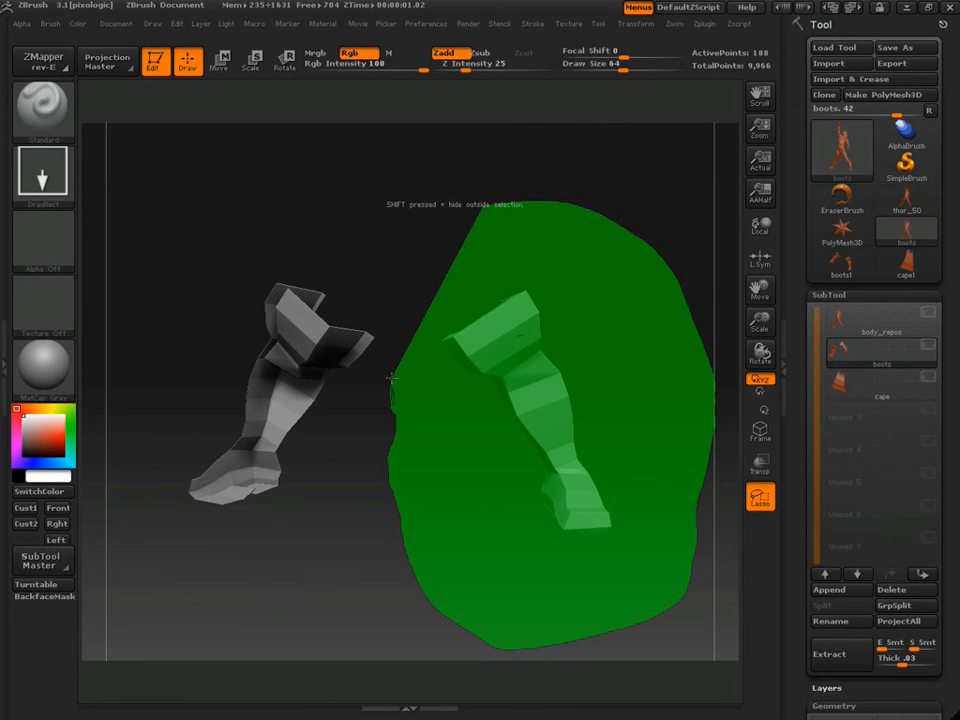
pyautogui.keyDown('ctrl'); pyautogui.moveTo(391, 377); pyautogui.dragTo(391, 377); pyautogui.keyUp('ctrl')
pyautogui.moveTo(531, 390)
pyautogui.mouseDown()
pyautogui.moveTo(572, 326)
pyautogui.moveTo(563, 362)
pyautogui.moveTo(598, 313)
pyautogui.moveTo(594, 333)
pyautogui.mouseUp()
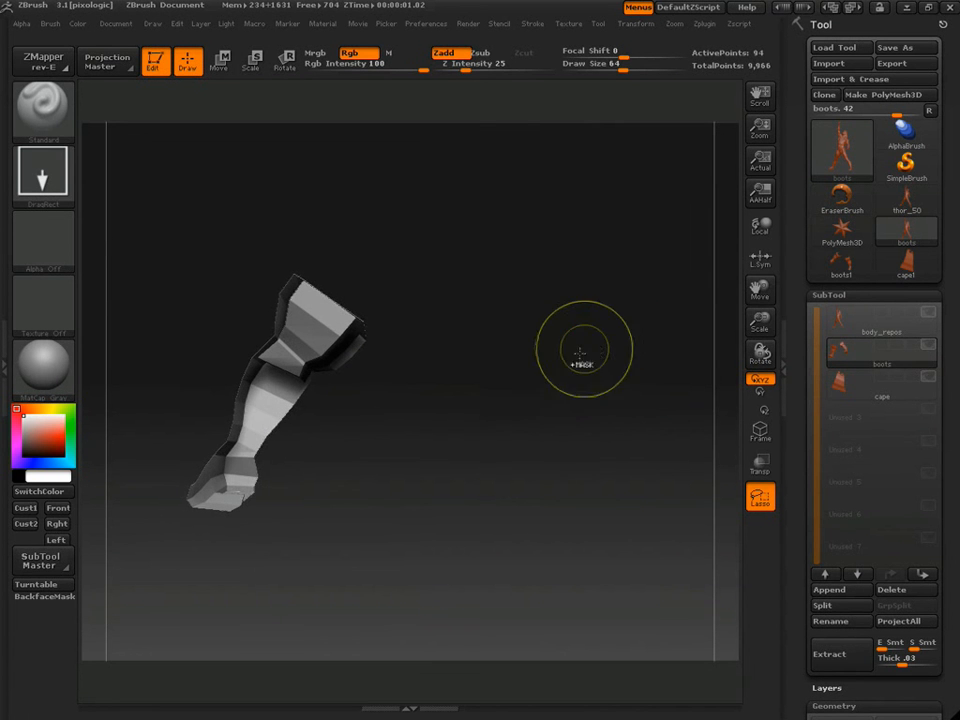
# Reveal both boots for a comparison, and return to showing only the statue's right boot.
pyautogui.keyDown('ctrl'); pyautogui.keyDown('shift'); pyautogui.click(553, 362); pyautogui.keyUp('shift'); pyautogui.keyUp('ctrl')
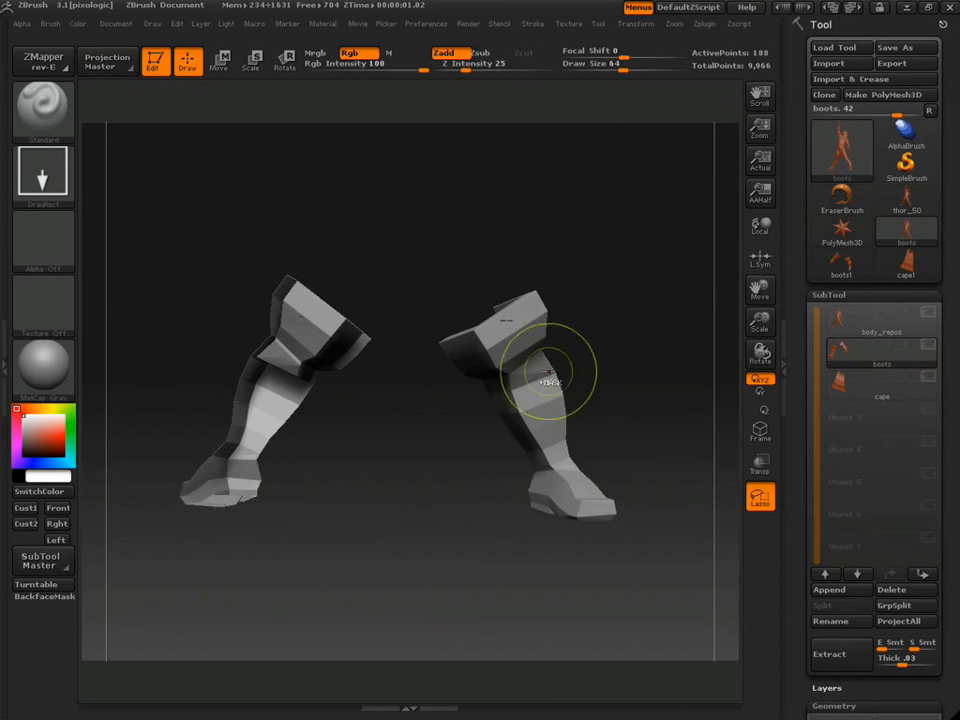
pyautogui.moveTo(658, 355); pyautogui.dragTo(649, 355)
pyautogui.hotkey('ctrl', 'z')
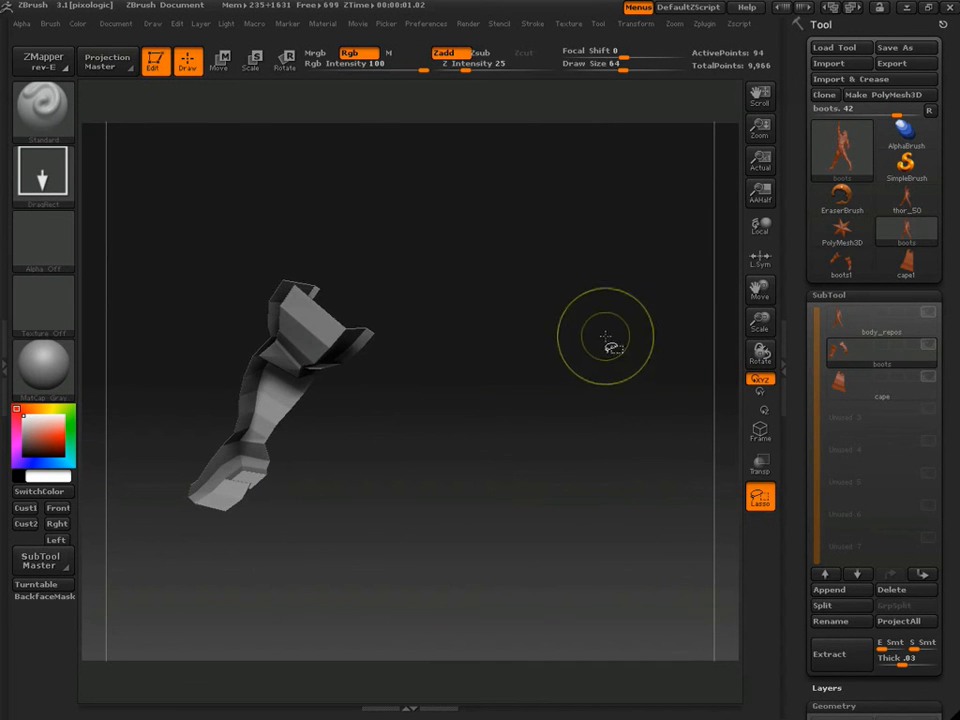
pyautogui.moveTo(583, 230)
pyautogui.keyDown('ctrl'); pyautogui.keyDown('shift'); pyautogui.mouseDown()
pyautogui.moveTo(635, 348)
pyautogui.moveTo(538, 418)
pyautogui.moveTo(675, 326)
pyautogui.moveTo(653, 315)
pyautogui.moveTo(643, 326)
pyautogui.moveTo(579, 491)
pyautogui.moveTo(634, 373)
pyautogui.moveTo(646, 385)
pyautogui.mouseUp(); pyautogui.keyUp('shift'); pyautogui.keyUp('ctrl')
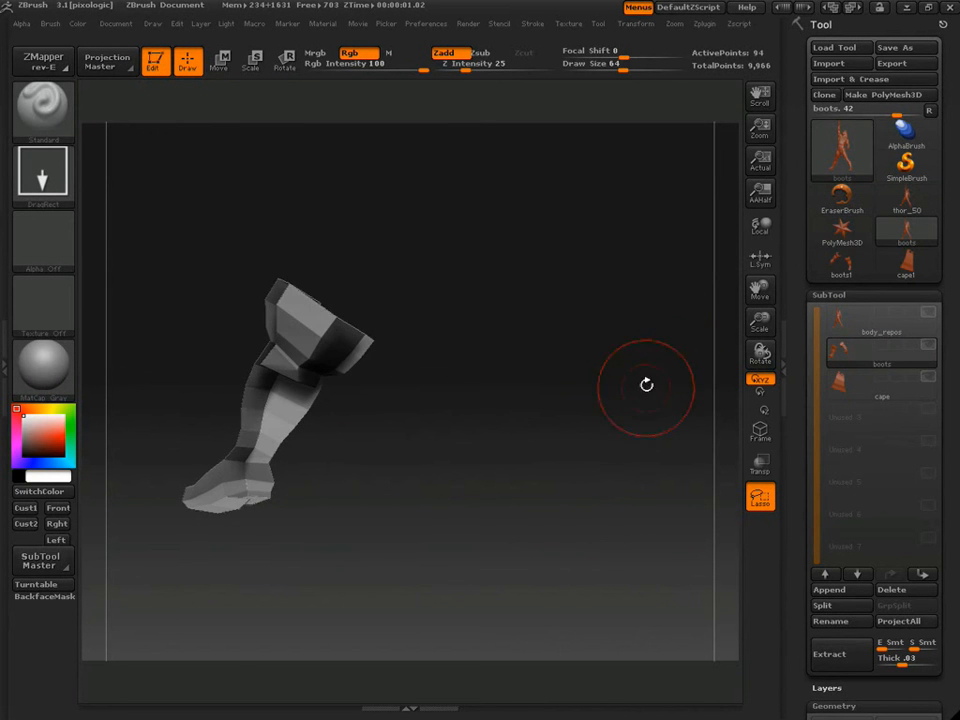
# Collapse the open Geometry, Texture and SubTool settings, and apply Flip to the boots subtool in its Display Properties.
pyautogui.moveTo(805, 349); pyautogui.dragTo(791, 184)
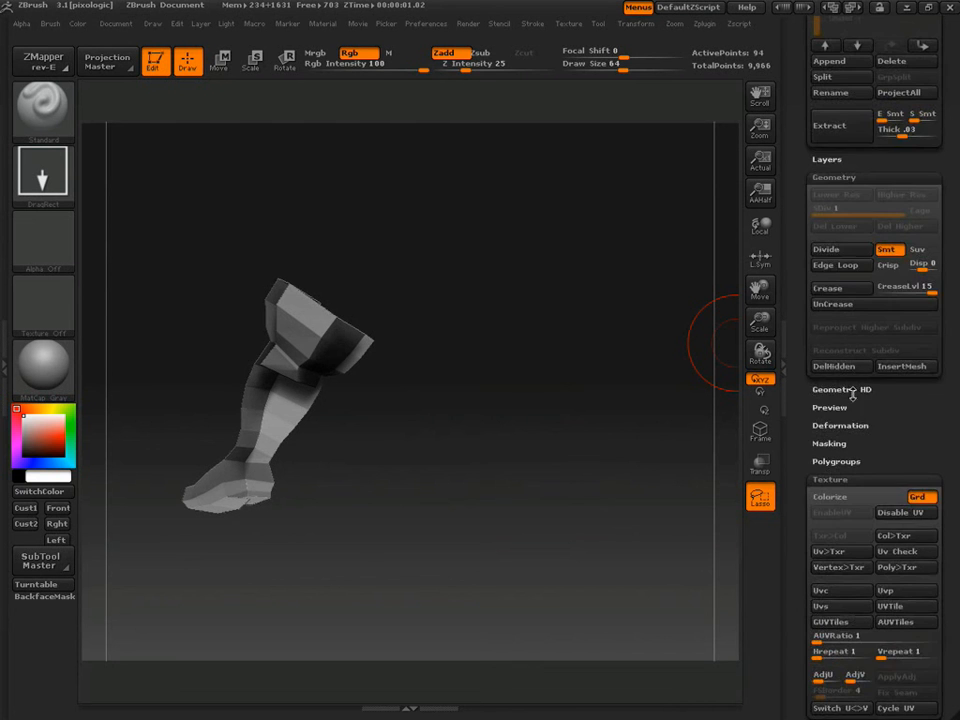
pyautogui.moveTo(886, 428); pyautogui.dragTo(887, 423)
pyautogui.click(833, 169)
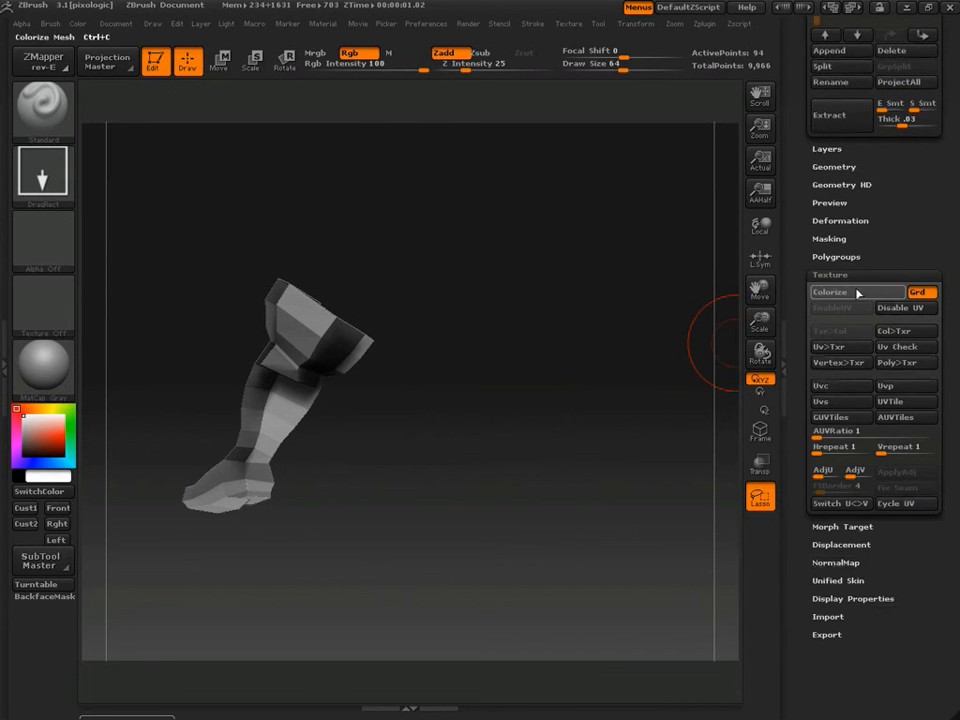
pyautogui.click(842, 276)
pyautogui.moveTo(901, 242); pyautogui.dragTo(894, 418)
pyautogui.click(840, 295)
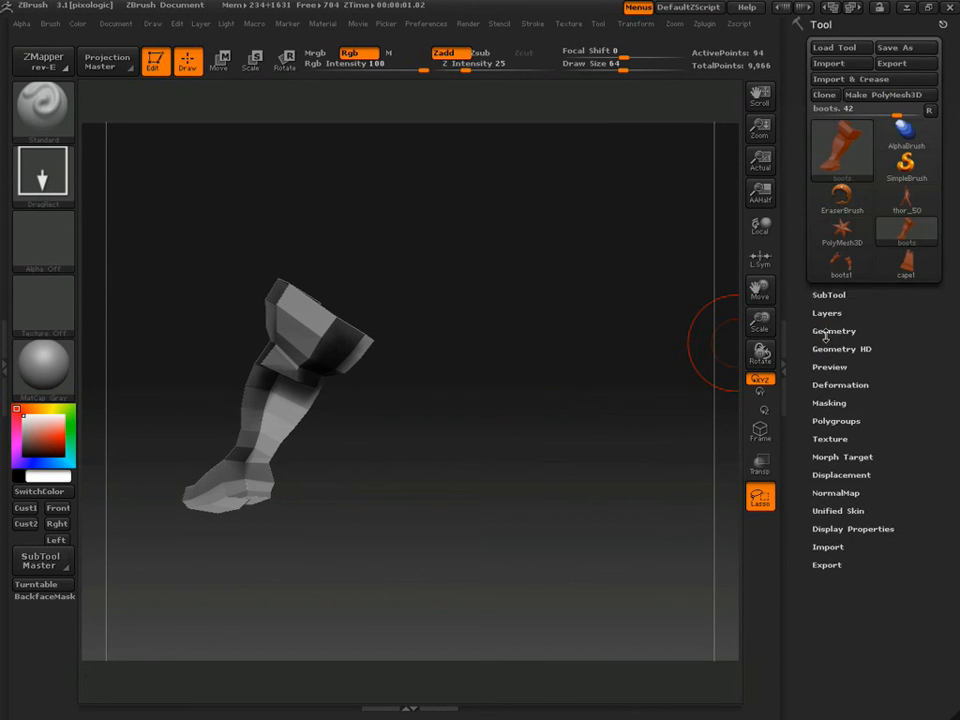
pyautogui.click(851, 533)
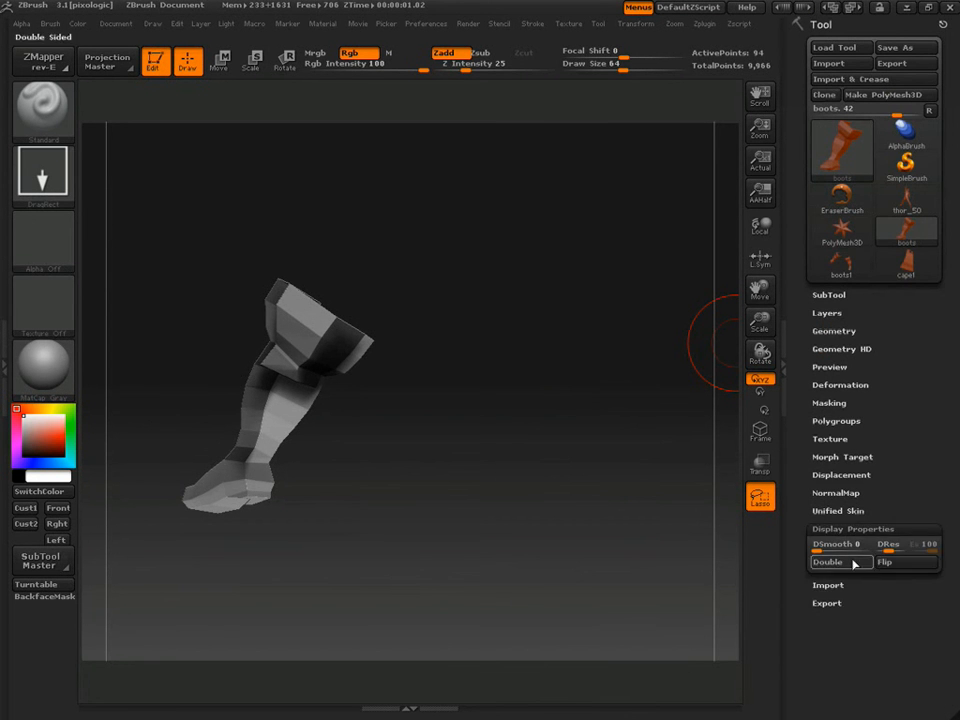
pyautogui.click(903, 565)
pyautogui.moveTo(602, 535); pyautogui.dragTo(594, 559)
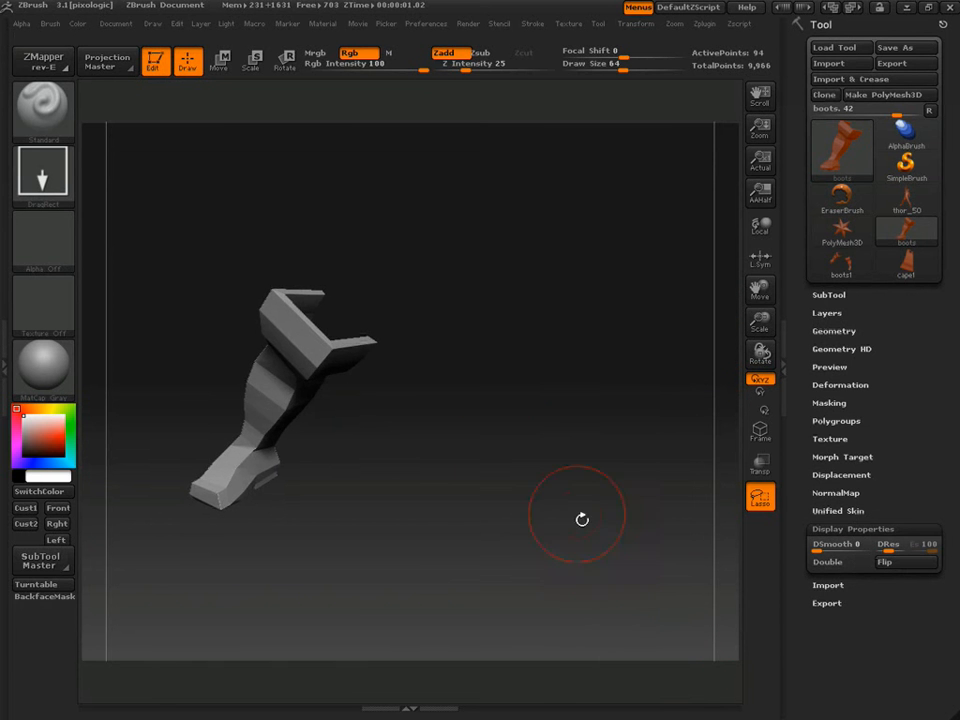
# Reveal both boots and divide the boots subtool once to subdivision level 2.
pyautogui.keyDown('ctrl'); pyautogui.keyDown('shift'); pyautogui.click(521, 394); pyautogui.keyUp('shift'); pyautogui.keyUp('ctrl')
pyautogui.moveTo(583, 455); pyautogui.dragTo(715, 378)
pyautogui.click(847, 330)
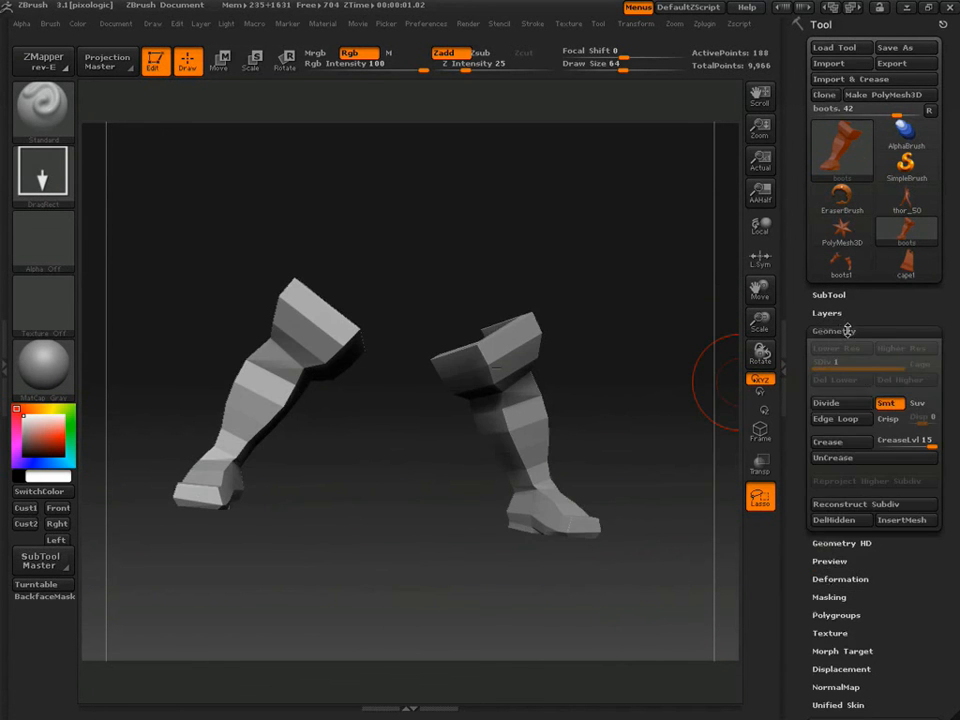
pyautogui.click(846, 406)
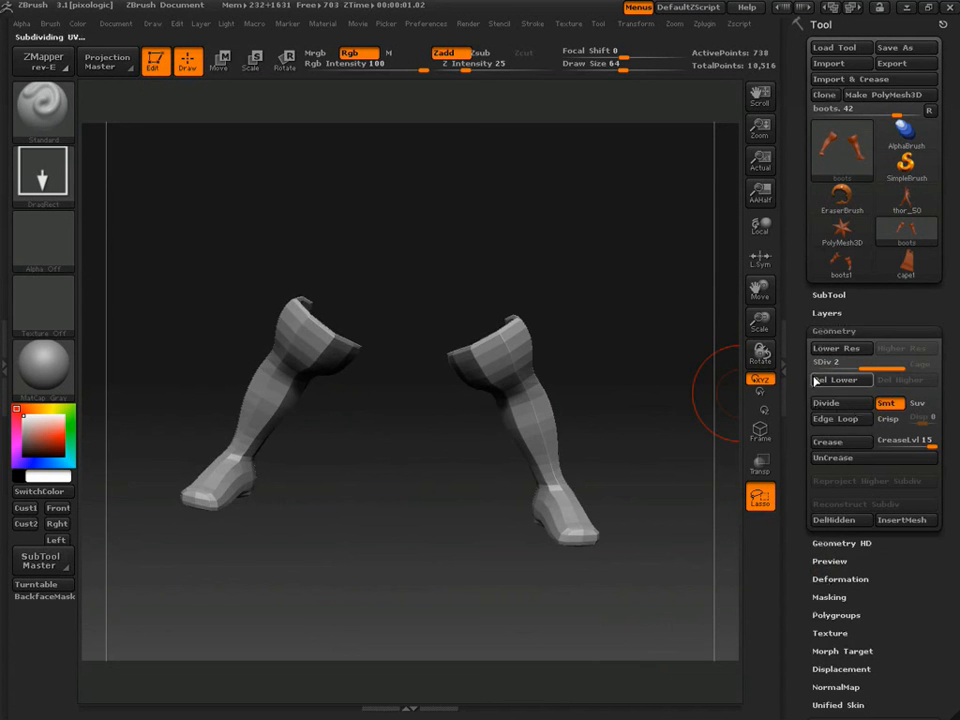
# Select the body_repos subtool and subdivide it to level 4.
pyautogui.click(829, 295)
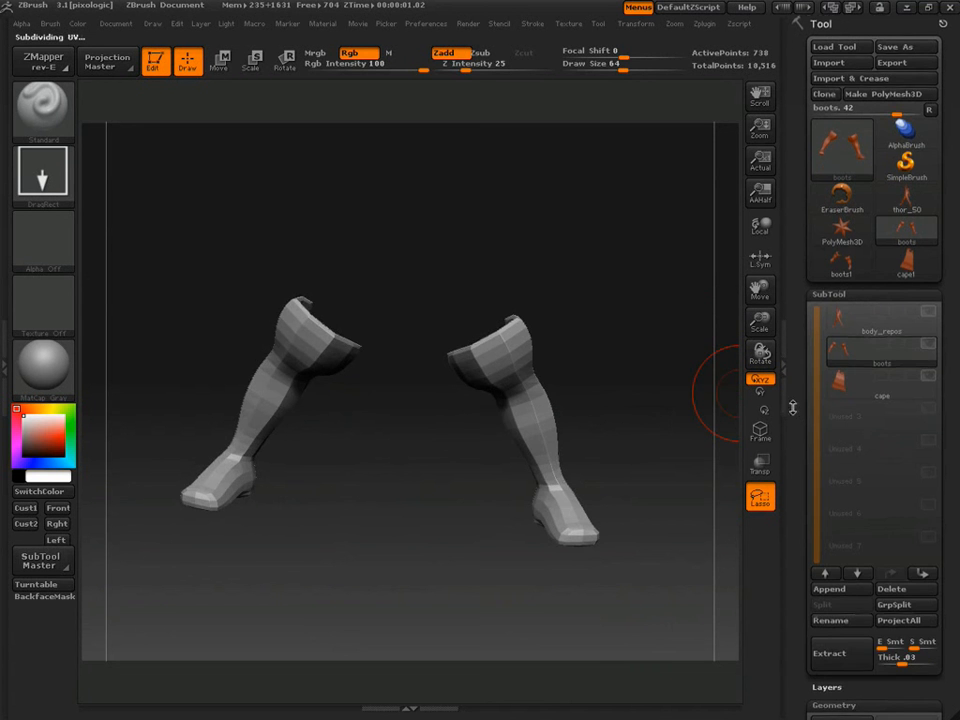
pyautogui.moveTo(802, 408); pyautogui.dragTo(797, 320)
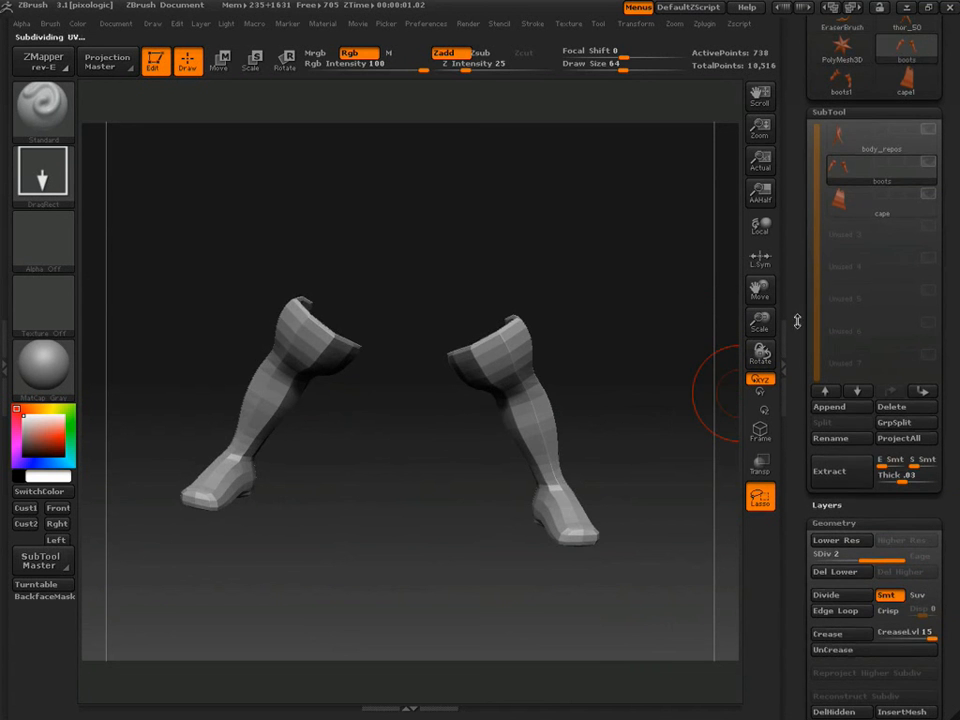
pyautogui.click(838, 140)
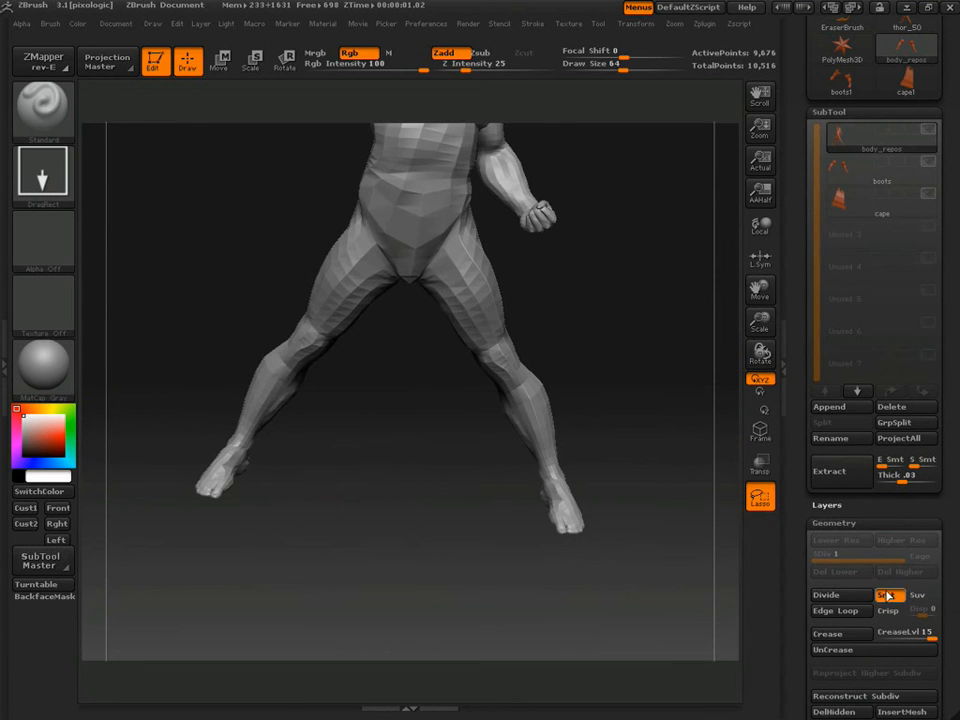
pyautogui.hotkey('ctrl', 'd')
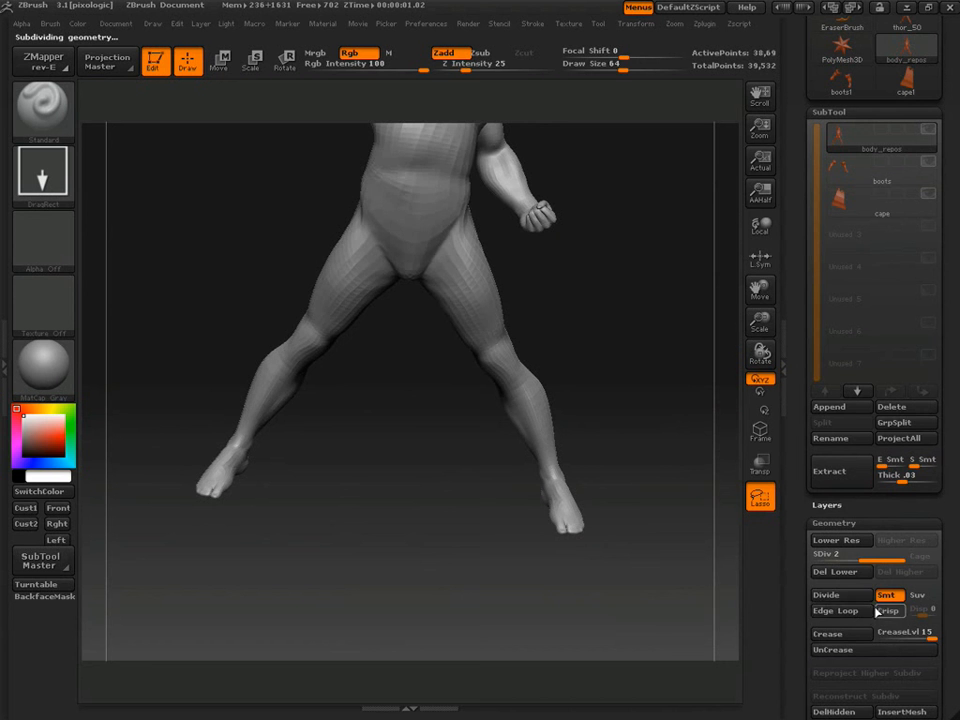
pyautogui.click(847, 604)
pyautogui.click(850, 601)
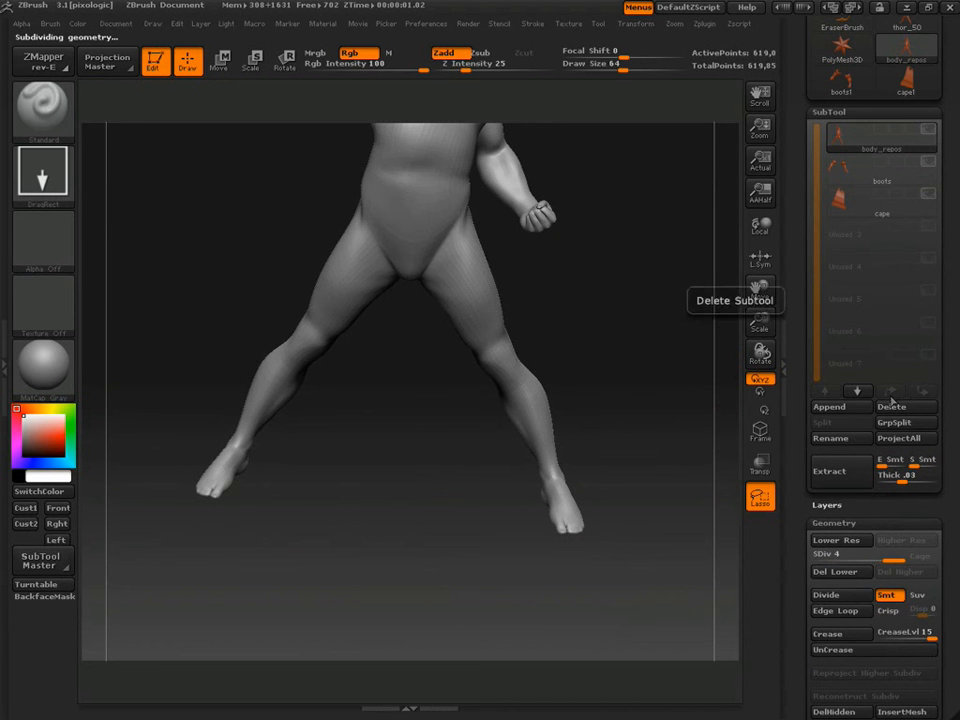
# Subdivide the boots subtool to level 6 and the cape subtool to level 2.
pyautogui.click(852, 182)
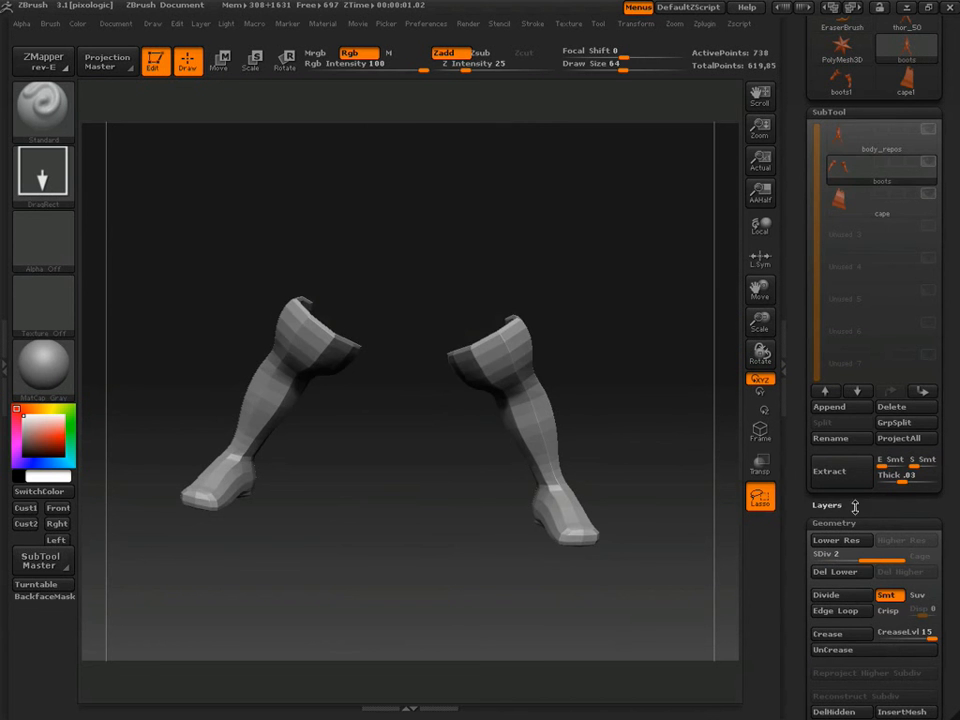
pyautogui.click(847, 596)
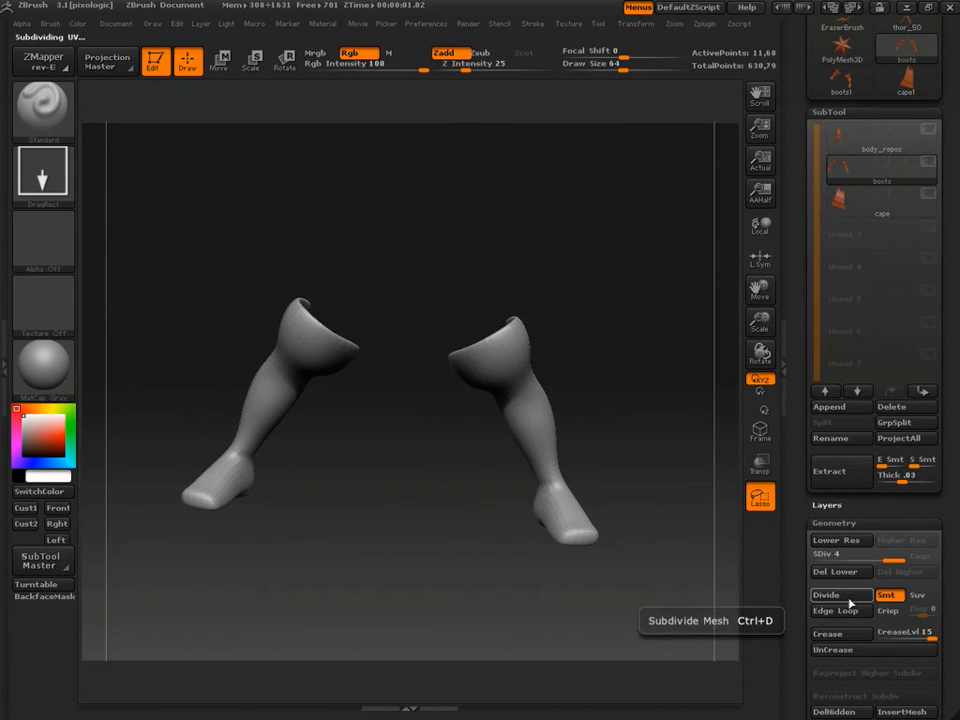
pyautogui.click(850, 598)
pyautogui.click(860, 598)
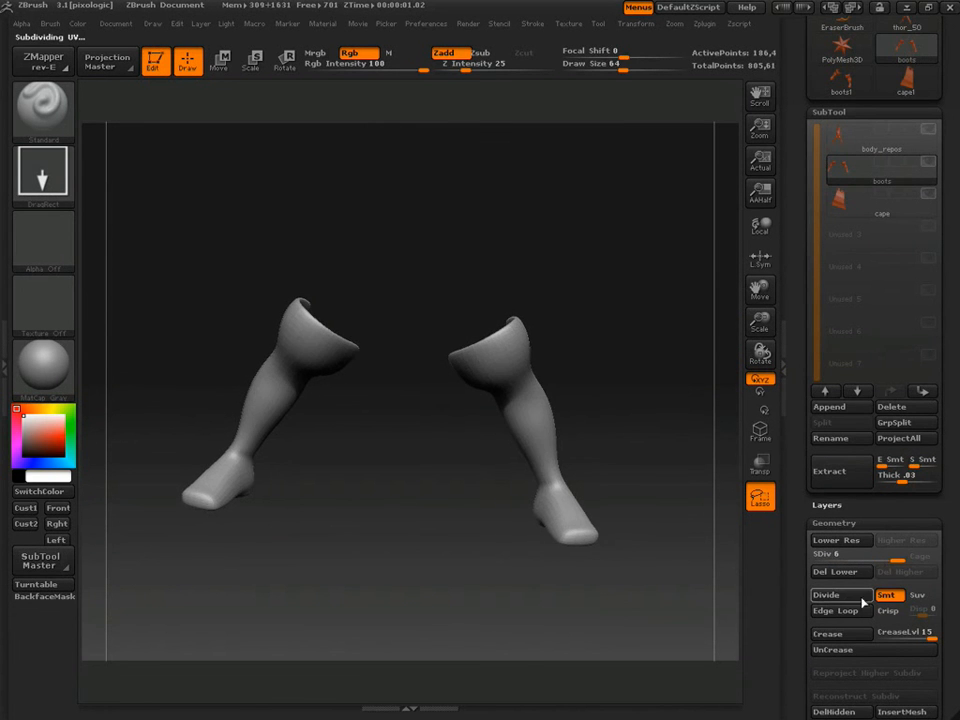
pyautogui.click(830, 206)
pyautogui.click(815, 572)
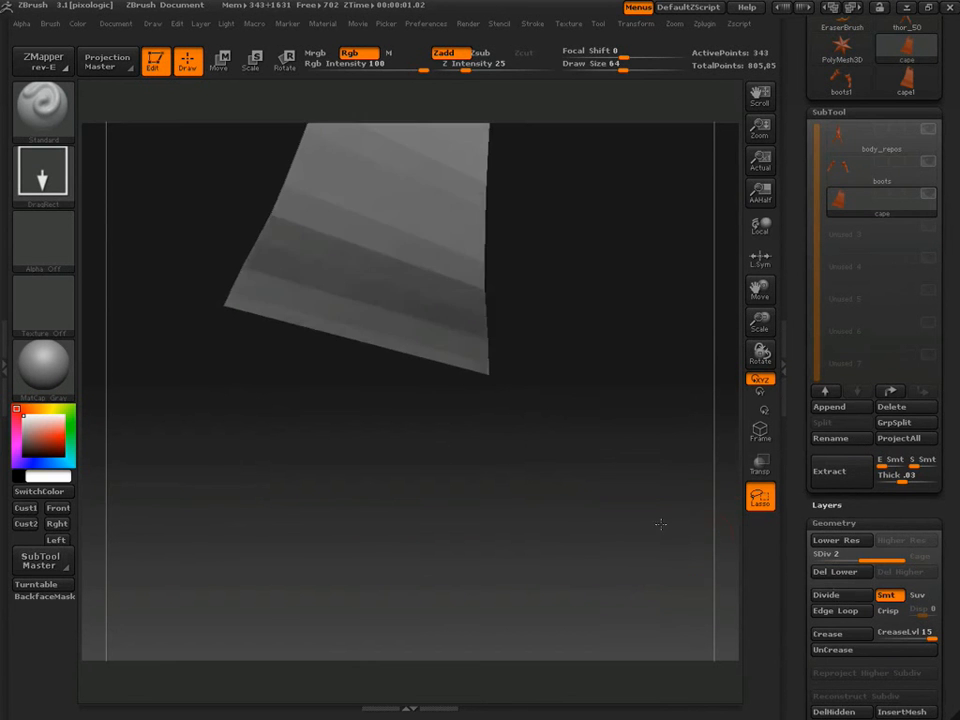
# Make body_repos the active subtool and collapse the open Geometry settings.
pyautogui.click(856, 150)
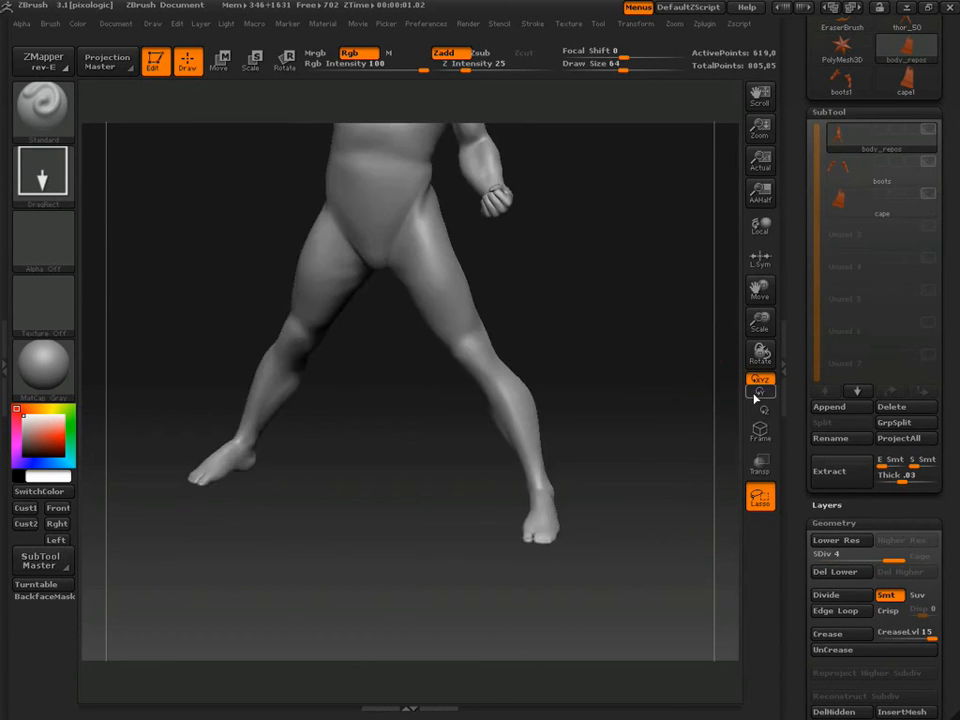
pyautogui.moveTo(675, 349); pyautogui.dragTo(656, 343)
pyautogui.keyDown('alt'); pyautogui.moveTo(612, 265); pyautogui.dragTo(680, 350); pyautogui.keyUp('alt')
pyautogui.click(827, 505)
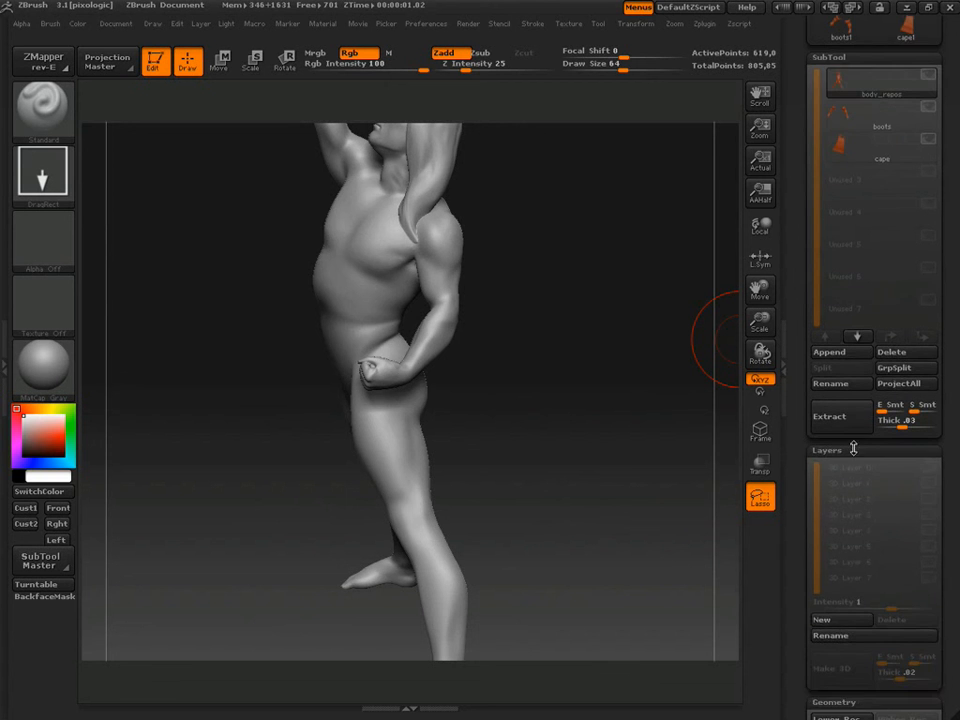
pyautogui.click(831, 450)
pyautogui.moveTo(797, 493); pyautogui.dragTo(851, 347)
pyautogui.click(840, 326)
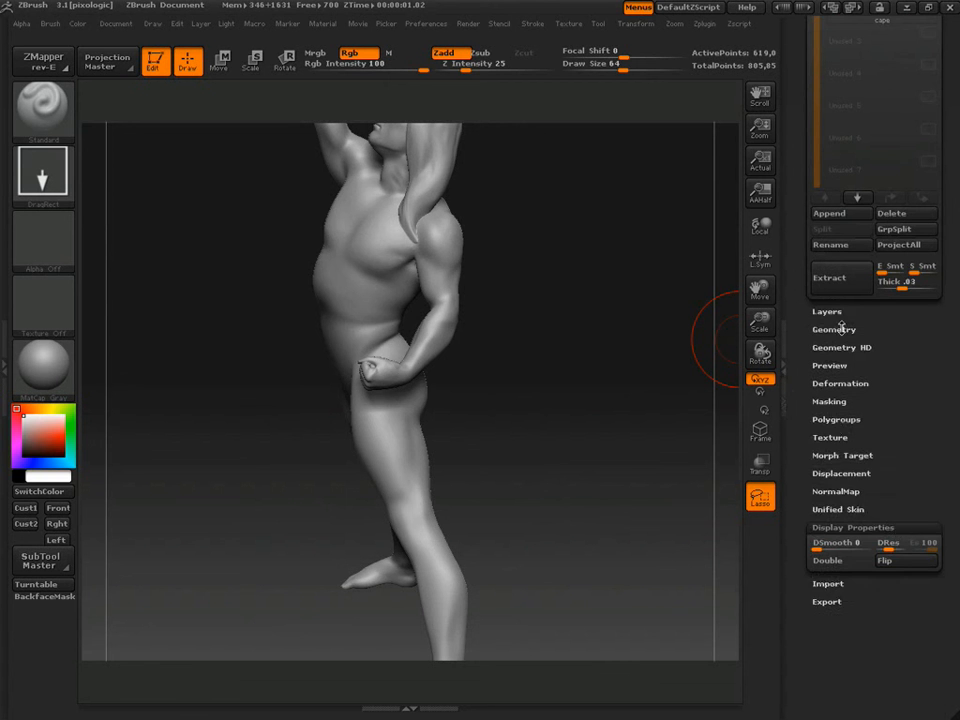
pyautogui.moveTo(833, 397); pyautogui.dragTo(837, 393)
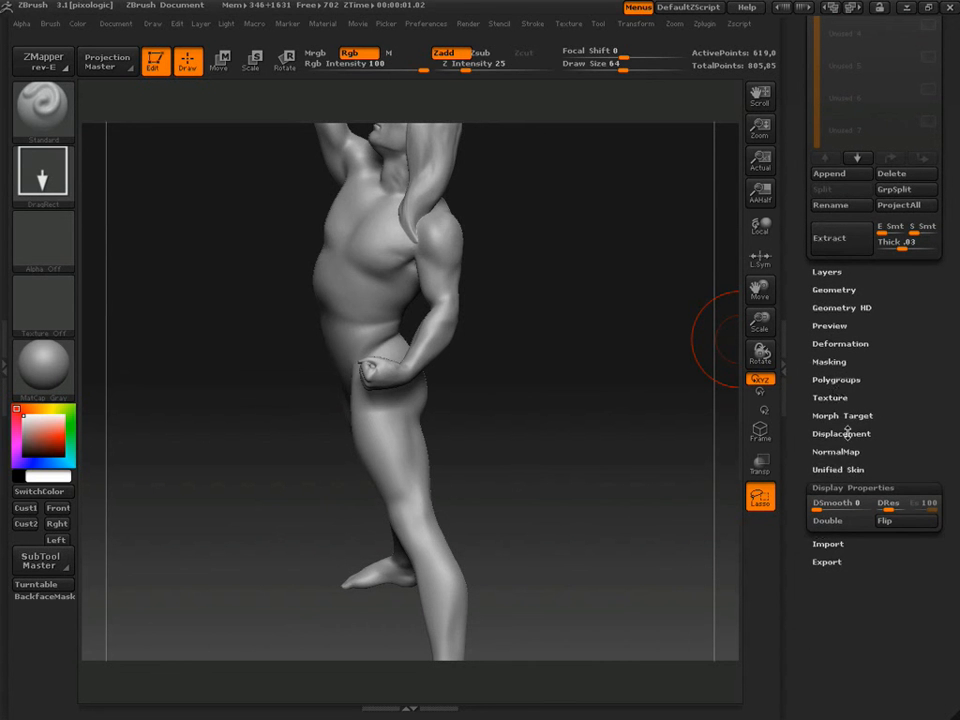
pyautogui.click(848, 415)
pyautogui.click(850, 414)
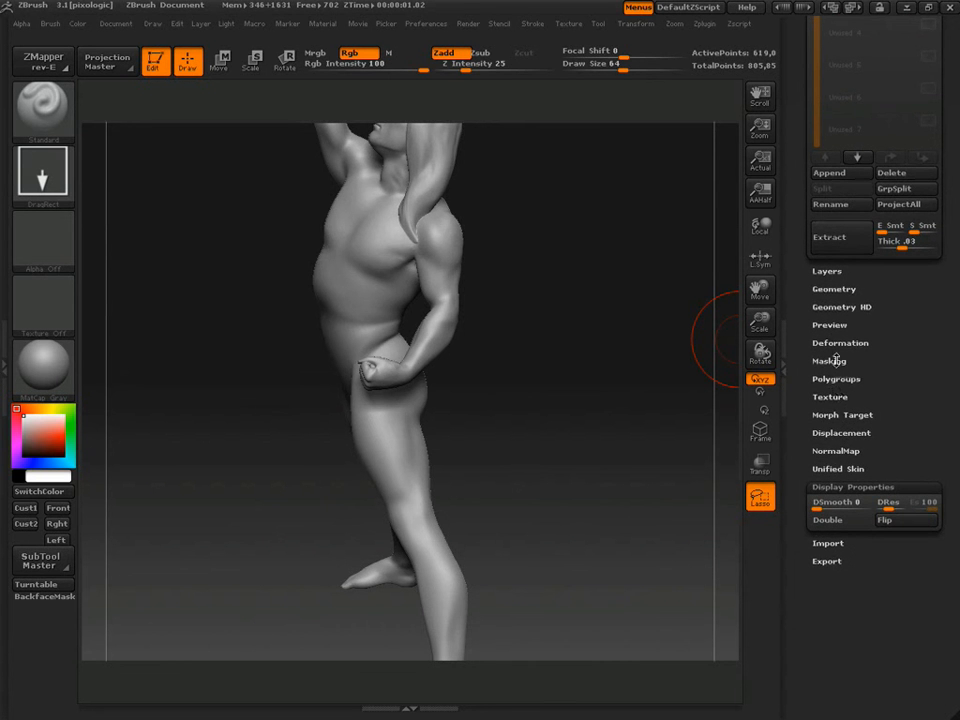
pyautogui.moveTo(876, 307); pyautogui.dragTo(880, 563)
# Hide the statue's lowered arm with a lasso outline, group the visible rest as a polygroup, and display the polygon frame.
pyautogui.moveTo(636, 394); pyautogui.dragTo(694, 438)
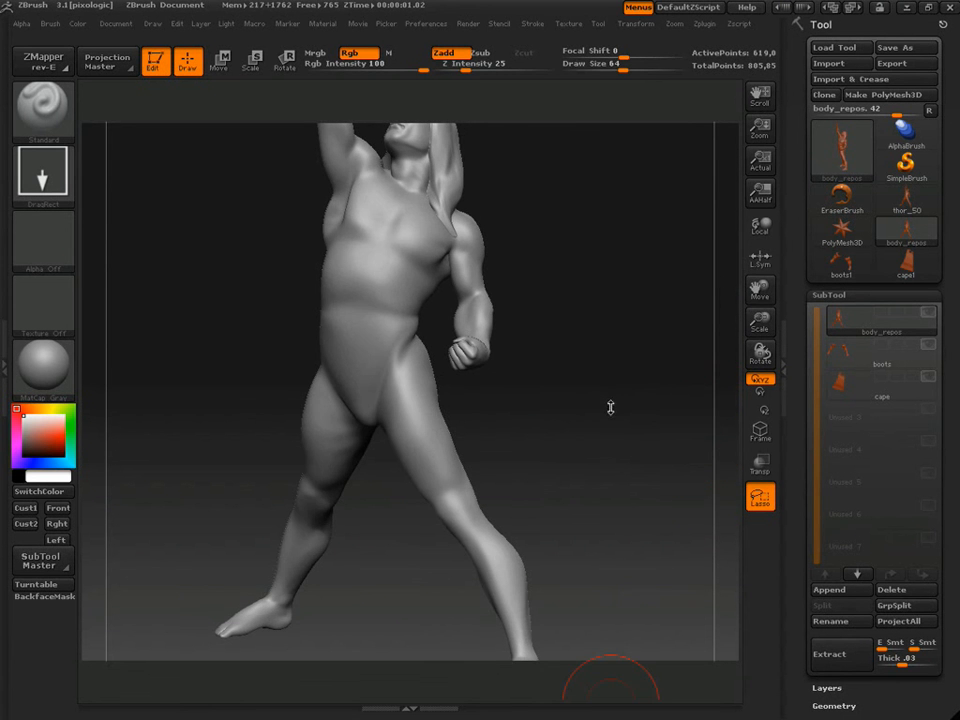
pyautogui.moveTo(610, 407)
pyautogui.mouseDown()
pyautogui.moveTo(600, 414)
pyautogui.moveTo(647, 416)
pyautogui.moveTo(715, 365)
pyautogui.moveTo(630, 461)
pyautogui.moveTo(643, 456)
pyautogui.moveTo(630, 497)
pyautogui.moveTo(600, 482)
pyautogui.moveTo(606, 407)
pyautogui.moveTo(591, 523)
pyautogui.moveTo(583, 497)
pyautogui.moveTo(501, 498)
pyautogui.moveTo(638, 462)
pyautogui.moveTo(645, 422)
pyautogui.moveTo(546, 480)
pyautogui.mouseUp()
pyautogui.moveTo(594, 420); pyautogui.dragTo(598, 364)
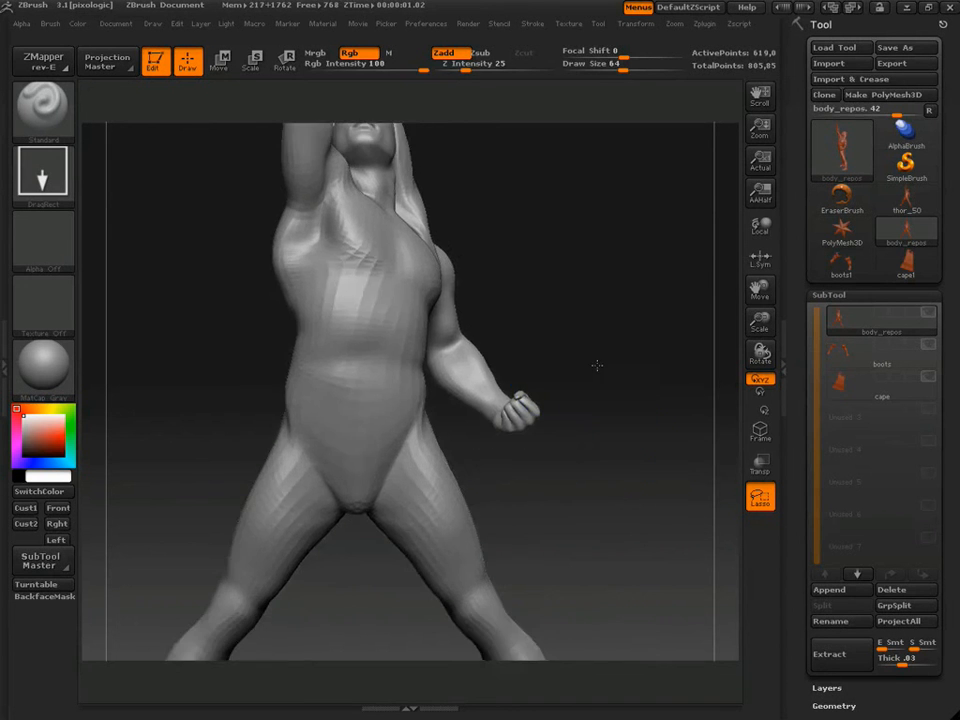
pyautogui.moveTo(690, 425); pyautogui.dragTo(580, 461)
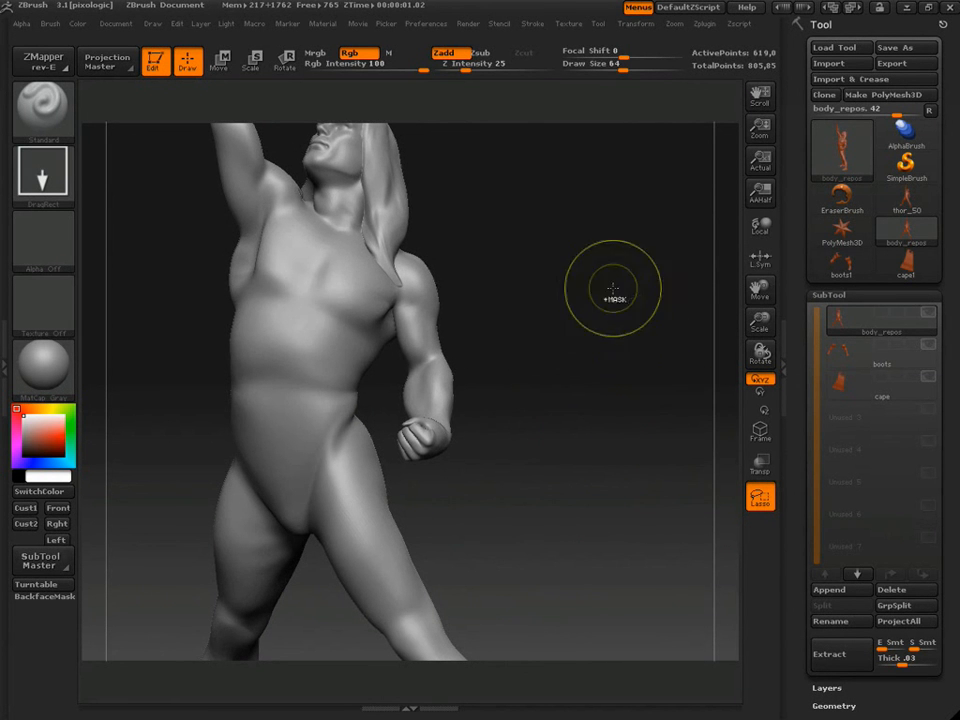
pyautogui.moveTo(597, 398)
pyautogui.keyDown('ctrl'); pyautogui.keyDown('shift'); pyautogui.mouseDown()
pyautogui.moveTo(523, 517)
pyautogui.moveTo(482, 471)
pyautogui.moveTo(429, 463)
pyautogui.moveTo(394, 478)
pyautogui.moveTo(386, 418)
pyautogui.moveTo(396, 237)
pyautogui.mouseUp(); pyautogui.keyUp('shift'); pyautogui.keyUp('ctrl')
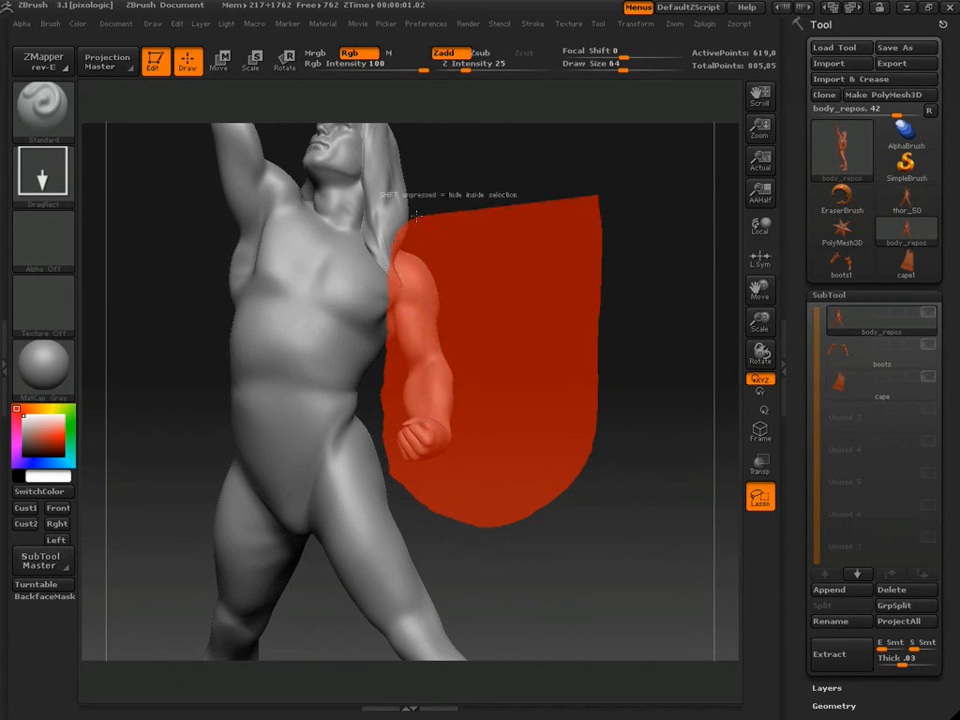
pyautogui.moveTo(549, 271)
pyautogui.keyDown('ctrl'); pyautogui.mouseDown()
pyautogui.moveTo(572, 313)
pyautogui.moveTo(448, 317)
pyautogui.moveTo(624, 309)
pyautogui.mouseUp(); pyautogui.keyUp('ctrl')
pyautogui.moveTo(800, 282); pyautogui.dragTo(806, 155)
pyautogui.click(825, 343)
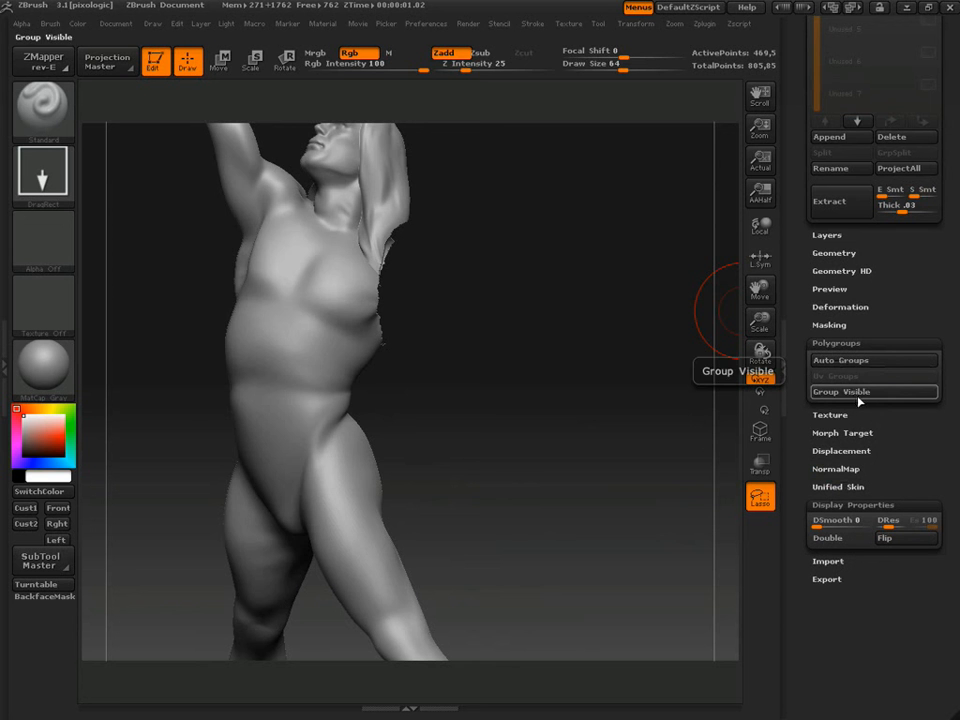
pyautogui.click(761, 434)
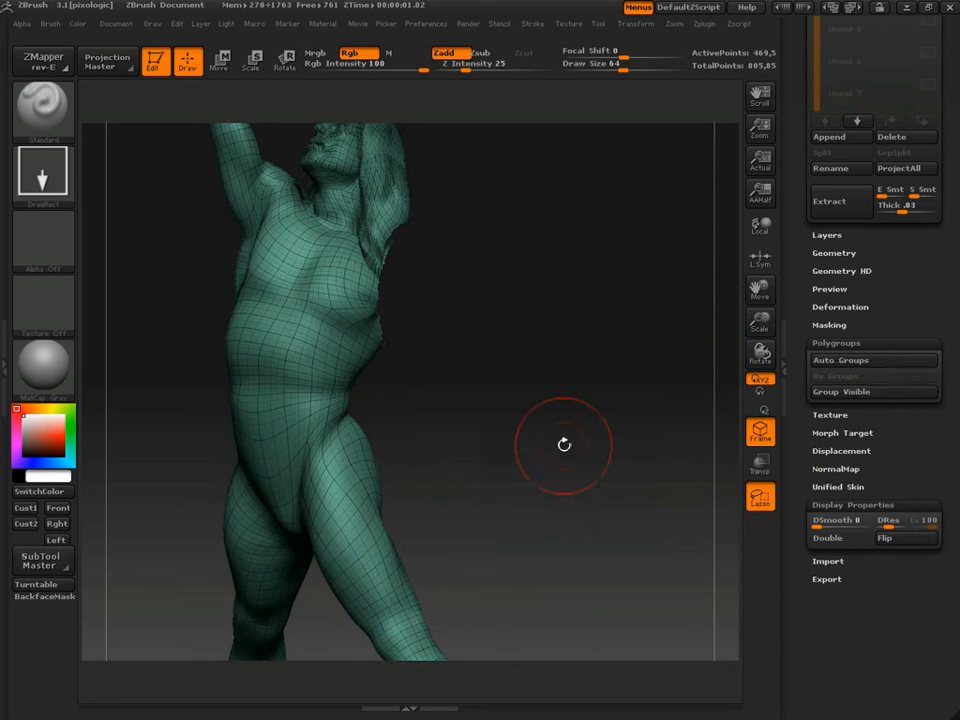
# Reveal the hidden arm and group the whole body as one single polygroup.
pyautogui.moveTo(557, 403); pyautogui.dragTo(621, 428)
pyautogui.moveTo(520, 479); pyautogui.dragTo(602, 444)
pyautogui.click(859, 396)
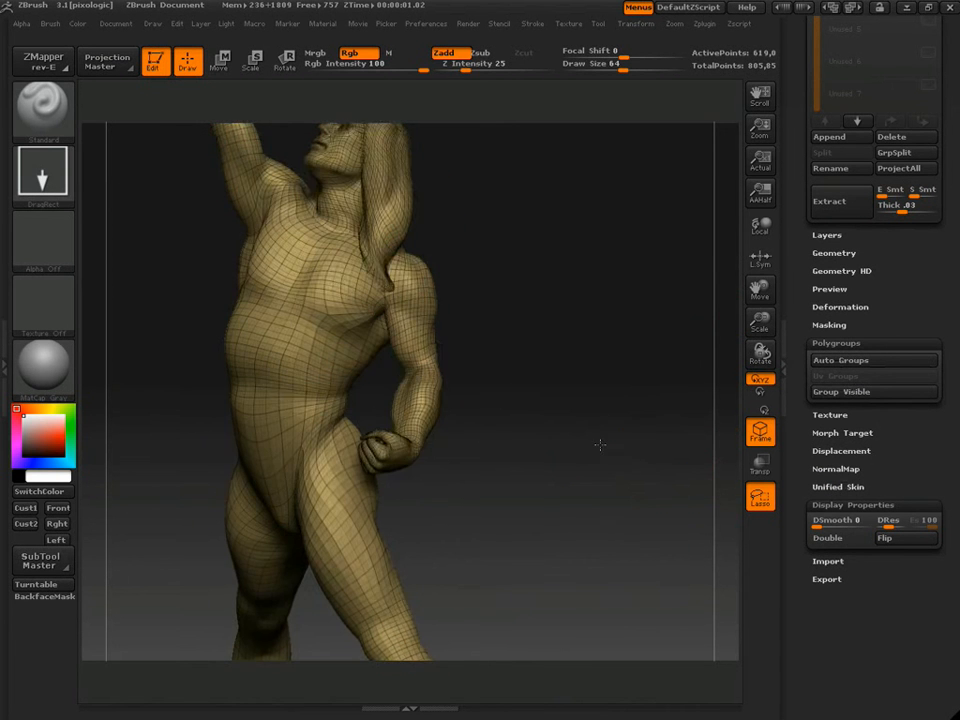
# Switch to Rotate mode and mask the body topologically up to the shoulder, front and back, leaving the lowered arm unmasked.
pyautogui.click(286, 60)
pyautogui.moveTo(506, 316); pyautogui.dragTo(496, 388)
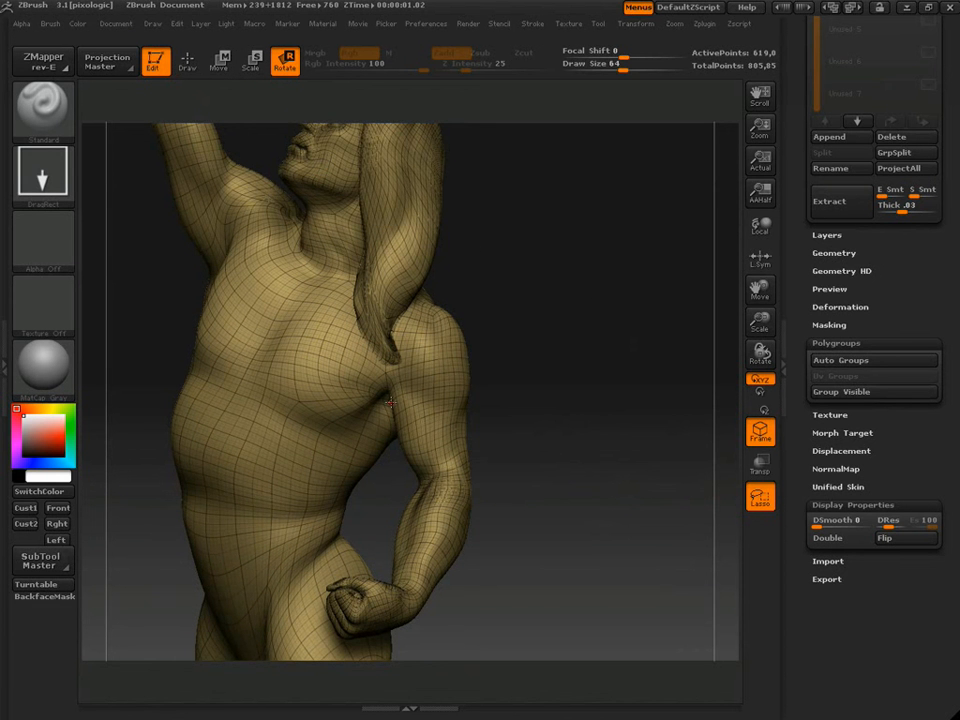
pyautogui.keyDown('ctrl'); pyautogui.moveTo(356, 385); pyautogui.dragTo(406, 385); pyautogui.keyUp('ctrl')
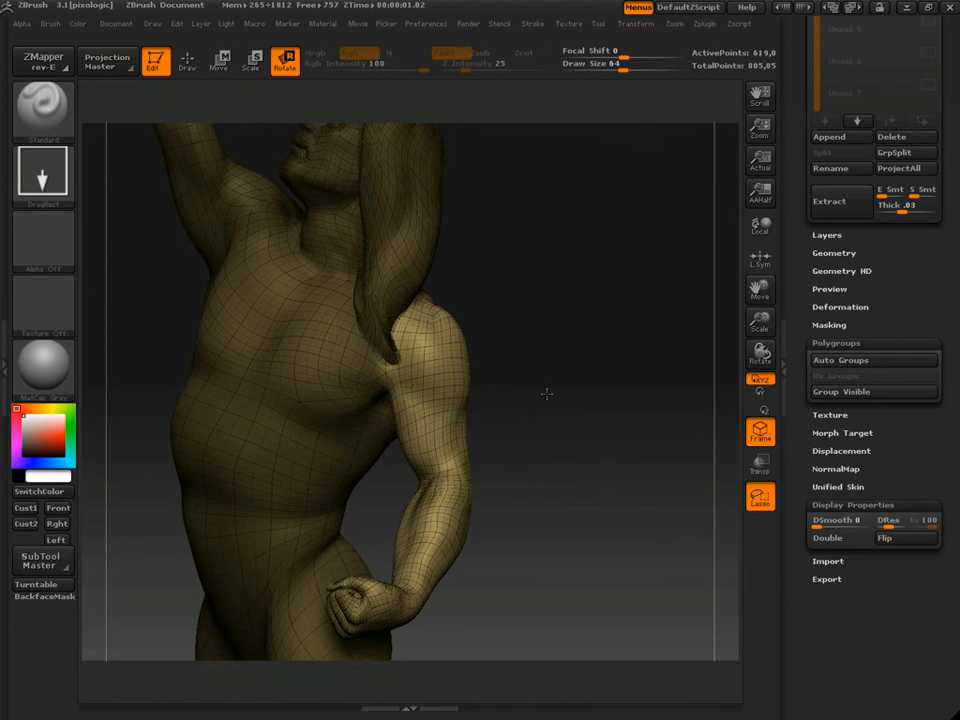
pyautogui.moveTo(546, 394)
pyautogui.mouseDown()
pyautogui.moveTo(542, 408)
pyautogui.moveTo(418, 399)
pyautogui.moveTo(442, 395)
pyautogui.mouseUp()
pyautogui.keyDown('ctrl'); pyautogui.moveTo(210, 406); pyautogui.dragTo(183, 418); pyautogui.keyUp('ctrl')
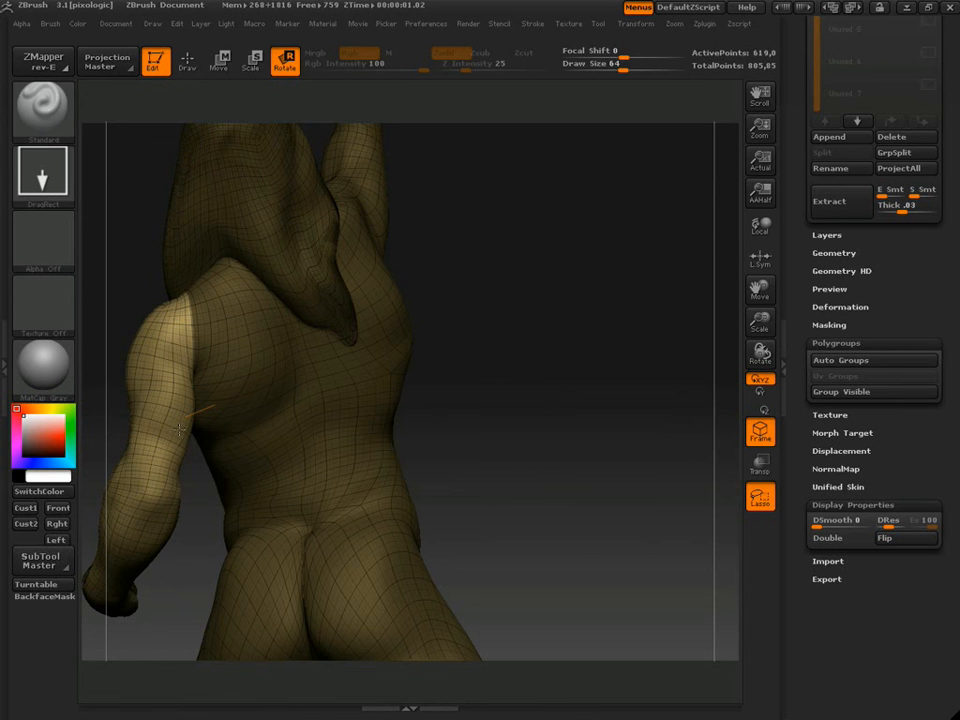
pyautogui.moveTo(480, 405); pyautogui.dragTo(669, 392)
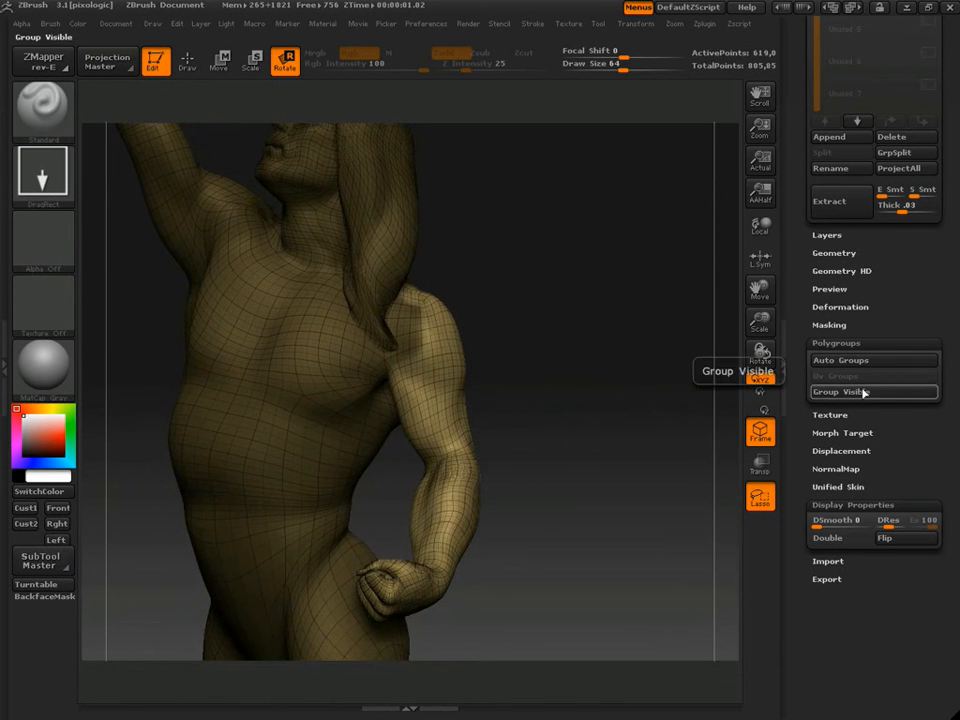
# Give the masked part of the body its own polygroup by hiding the unmasked arm while grouping, and reveal everything.
pyautogui.click(849, 326)
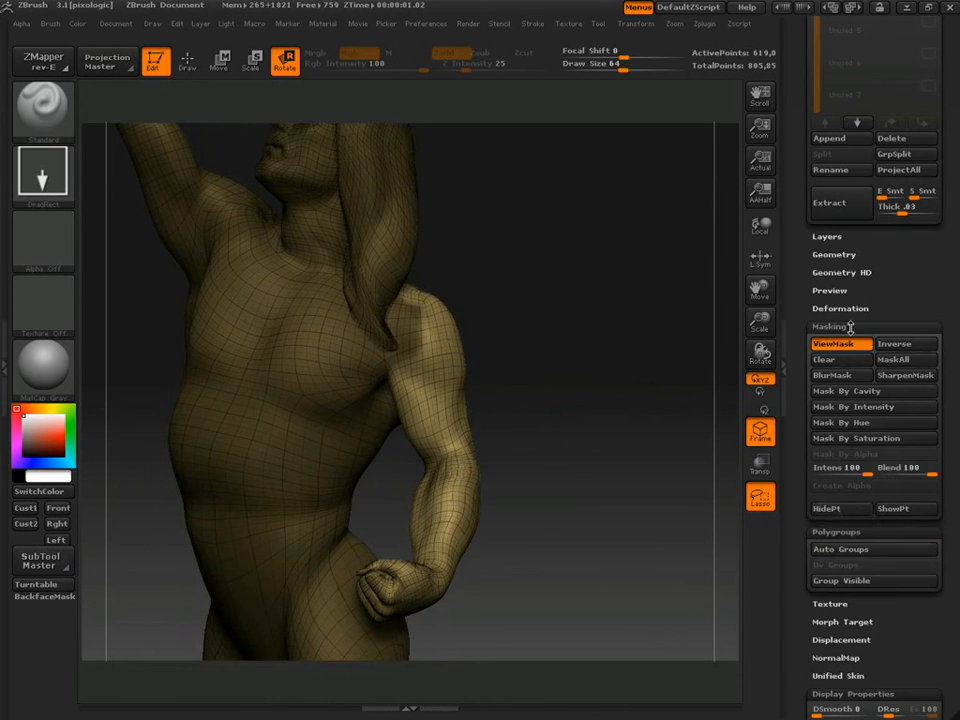
pyautogui.click(836, 510)
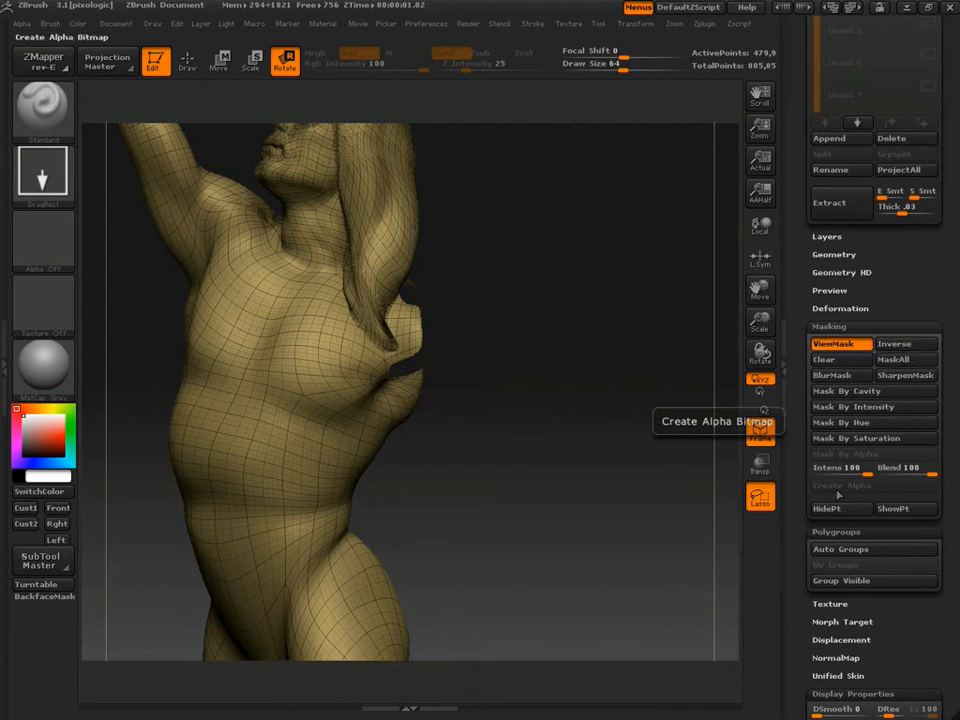
pyautogui.click(855, 581)
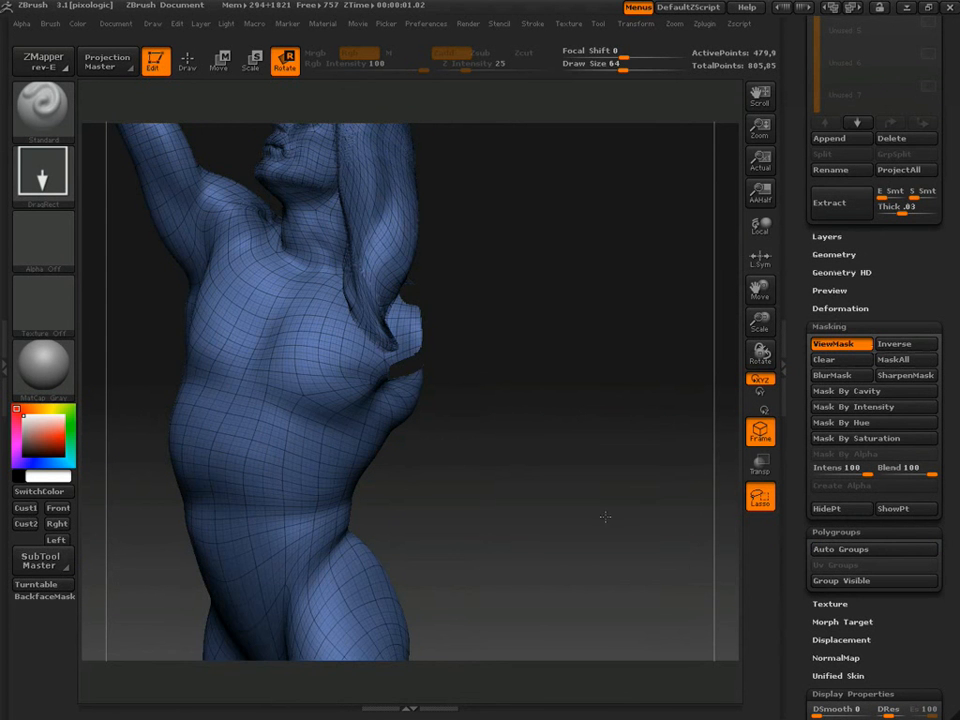
pyautogui.keyDown('ctrl'); pyautogui.keyDown('shift'); pyautogui.click(596, 452); pyautogui.keyUp('shift'); pyautogui.keyUp('ctrl')
# Examine the polygroup border around the shoulder up close and turn off the polygon frame display.
pyautogui.moveTo(617, 455); pyautogui.dragTo(664, 485)
pyautogui.keyDown('alt'); pyautogui.moveTo(615, 164); pyautogui.dragTo(613, 314); pyautogui.keyUp('alt')
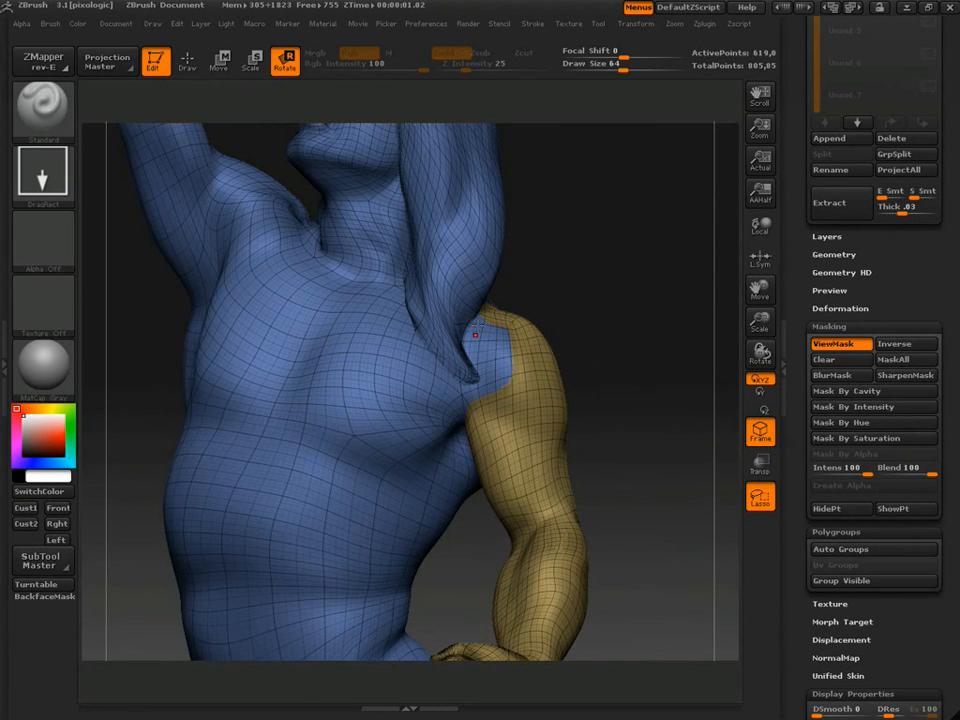
pyautogui.keyDown('alt'); pyautogui.moveTo(638, 458); pyautogui.dragTo(616, 319); pyautogui.keyUp('alt')
pyautogui.moveTo(624, 413); pyautogui.dragTo(604, 515)
pyautogui.click(768, 436)
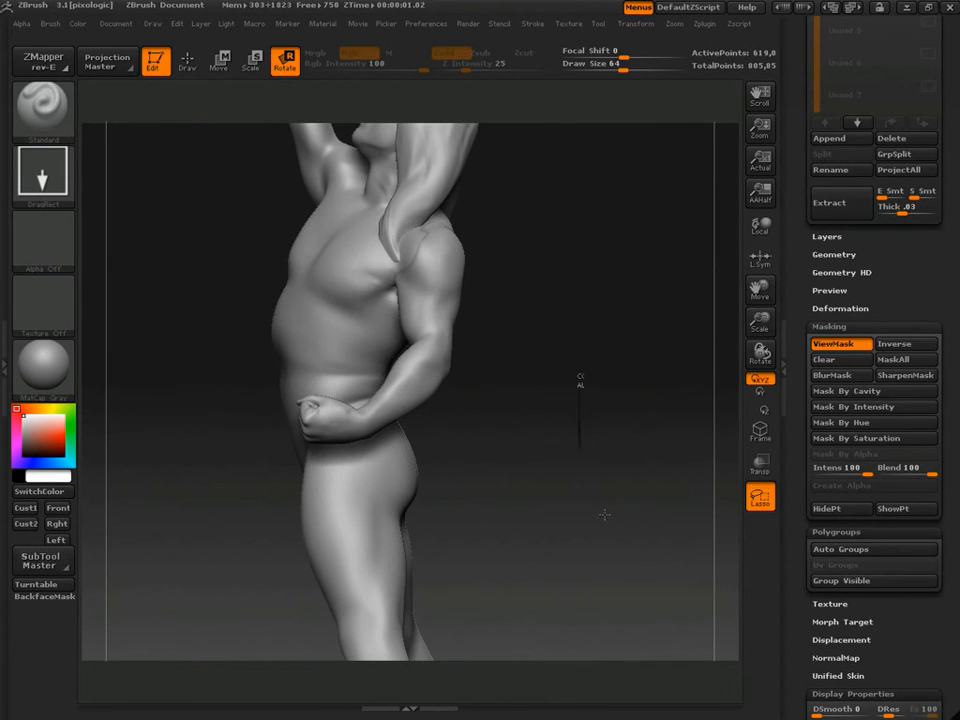
# Isolate the torso polygroup, invert the visibility to inspect only the arm, and reveal the whole body again.
pyautogui.keyDown('ctrl'); pyautogui.keyDown('shift'); pyautogui.click(357, 326); pyautogui.keyUp('shift'); pyautogui.keyUp('ctrl')
pyautogui.moveTo(550, 424); pyautogui.dragTo(572, 409)
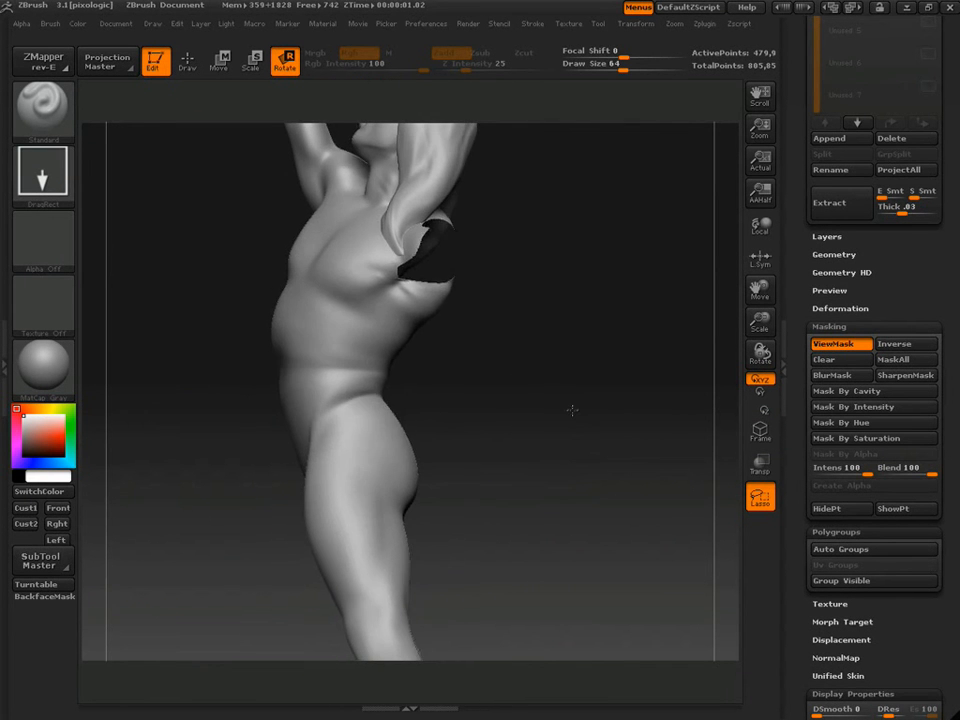
pyautogui.keyDown('ctrl'); pyautogui.keyDown('shift'); pyautogui.click(570, 408); pyautogui.keyUp('shift'); pyautogui.keyUp('ctrl')
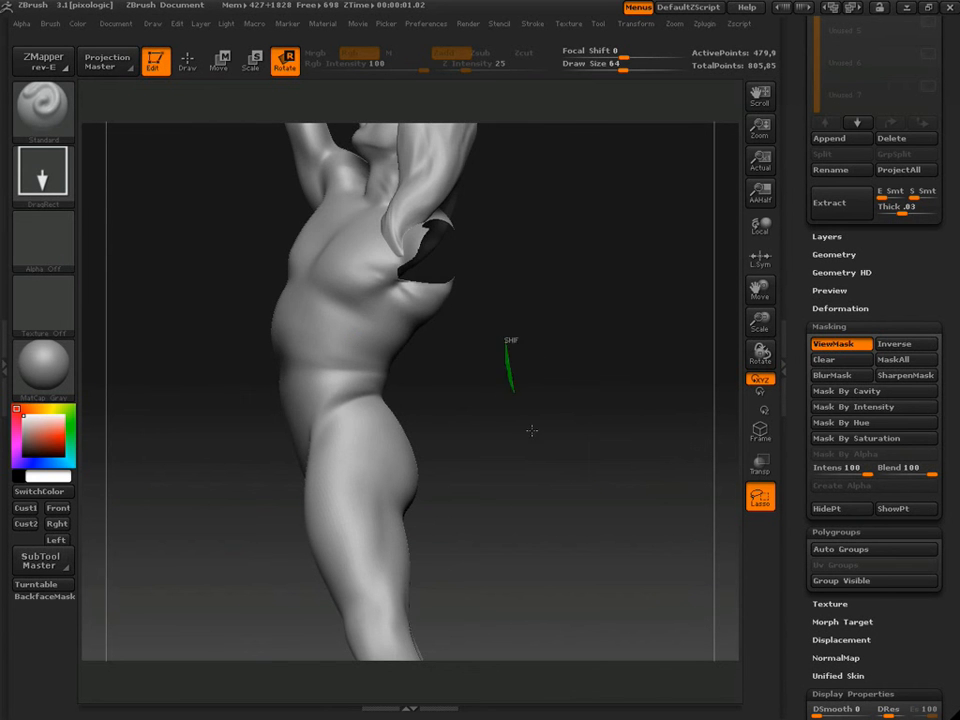
pyautogui.moveTo(532, 430)
pyautogui.keyDown('ctrl'); pyautogui.keyDown('shift'); pyautogui.mouseDown()
pyautogui.moveTo(529, 455)
pyautogui.moveTo(722, 413)
pyautogui.mouseUp(); pyautogui.keyUp('shift'); pyautogui.keyUp('ctrl')
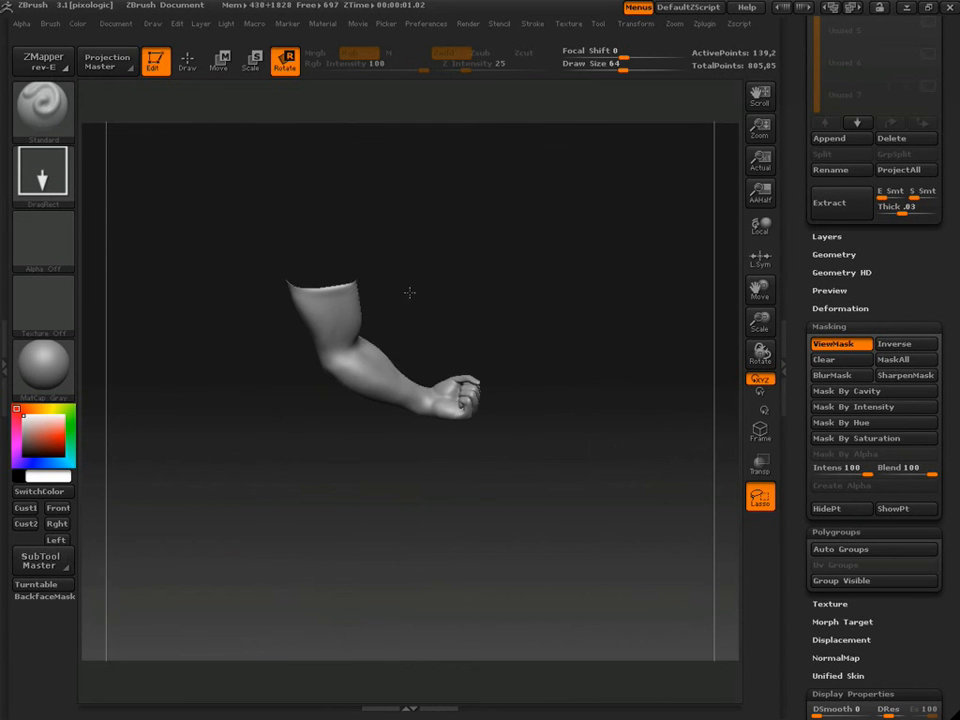
pyautogui.moveTo(409, 292); pyautogui.dragTo(325, 316)
pyautogui.moveTo(562, 314); pyautogui.dragTo(553, 317)
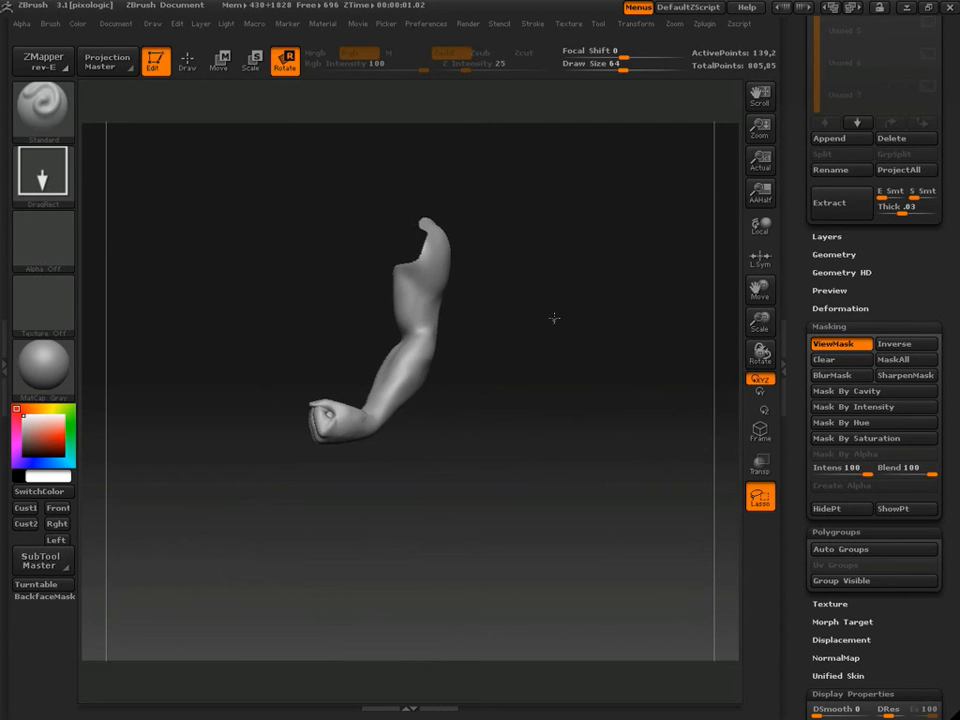
pyautogui.keyDown('ctrl'); pyautogui.keyDown('shift'); pyautogui.click(596, 371); pyautogui.keyUp('shift'); pyautogui.keyUp('ctrl')
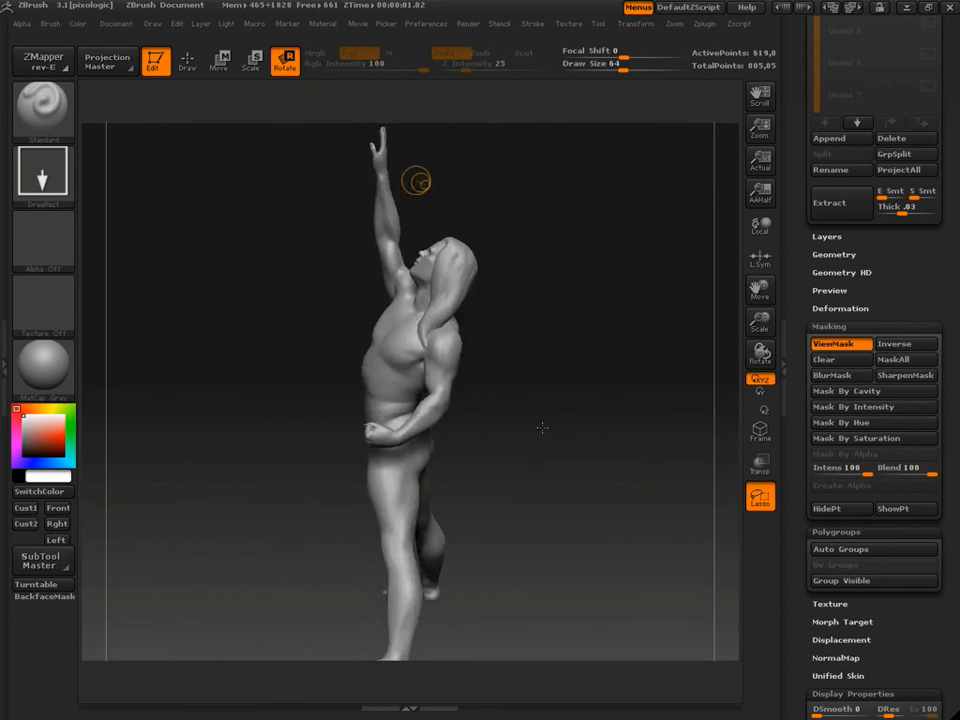